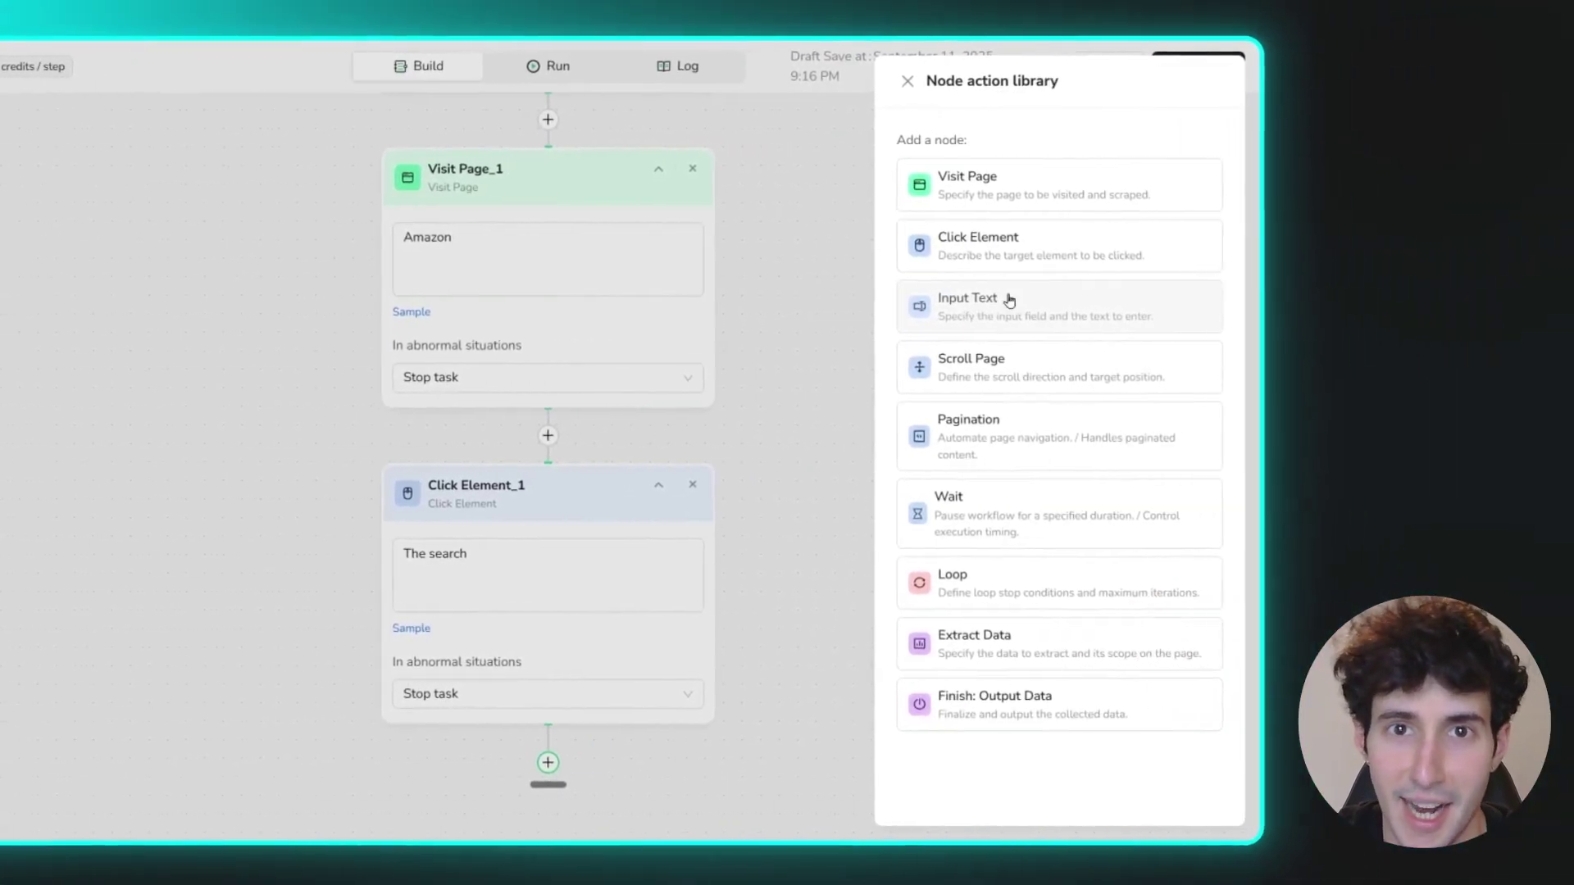
pyautogui.click(1008, 300)
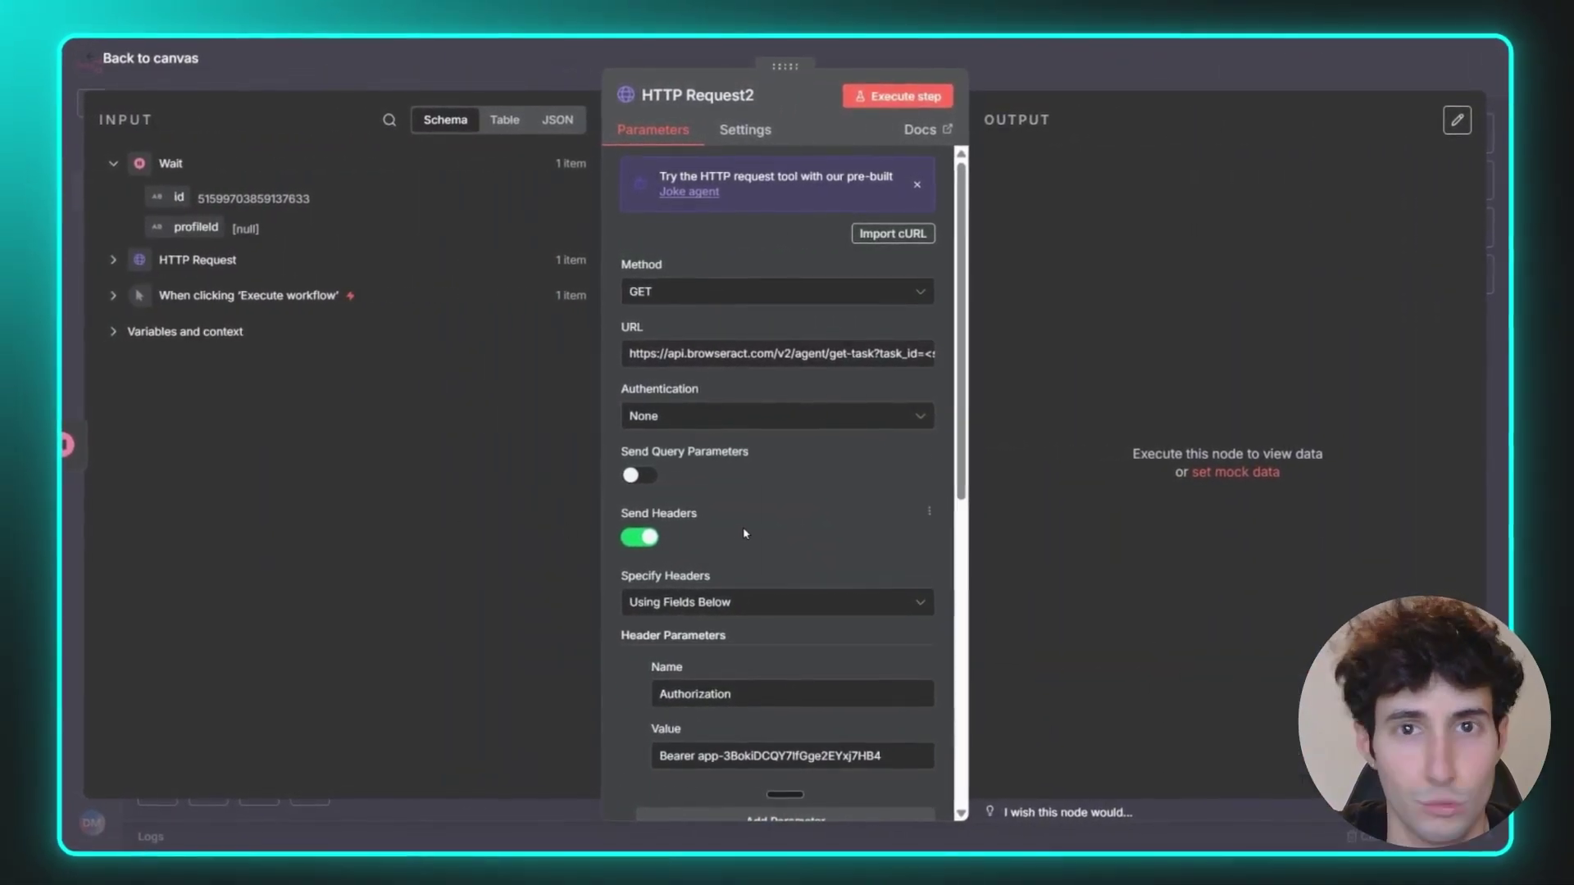
pyautogui.scroll(-6, 744, 534)
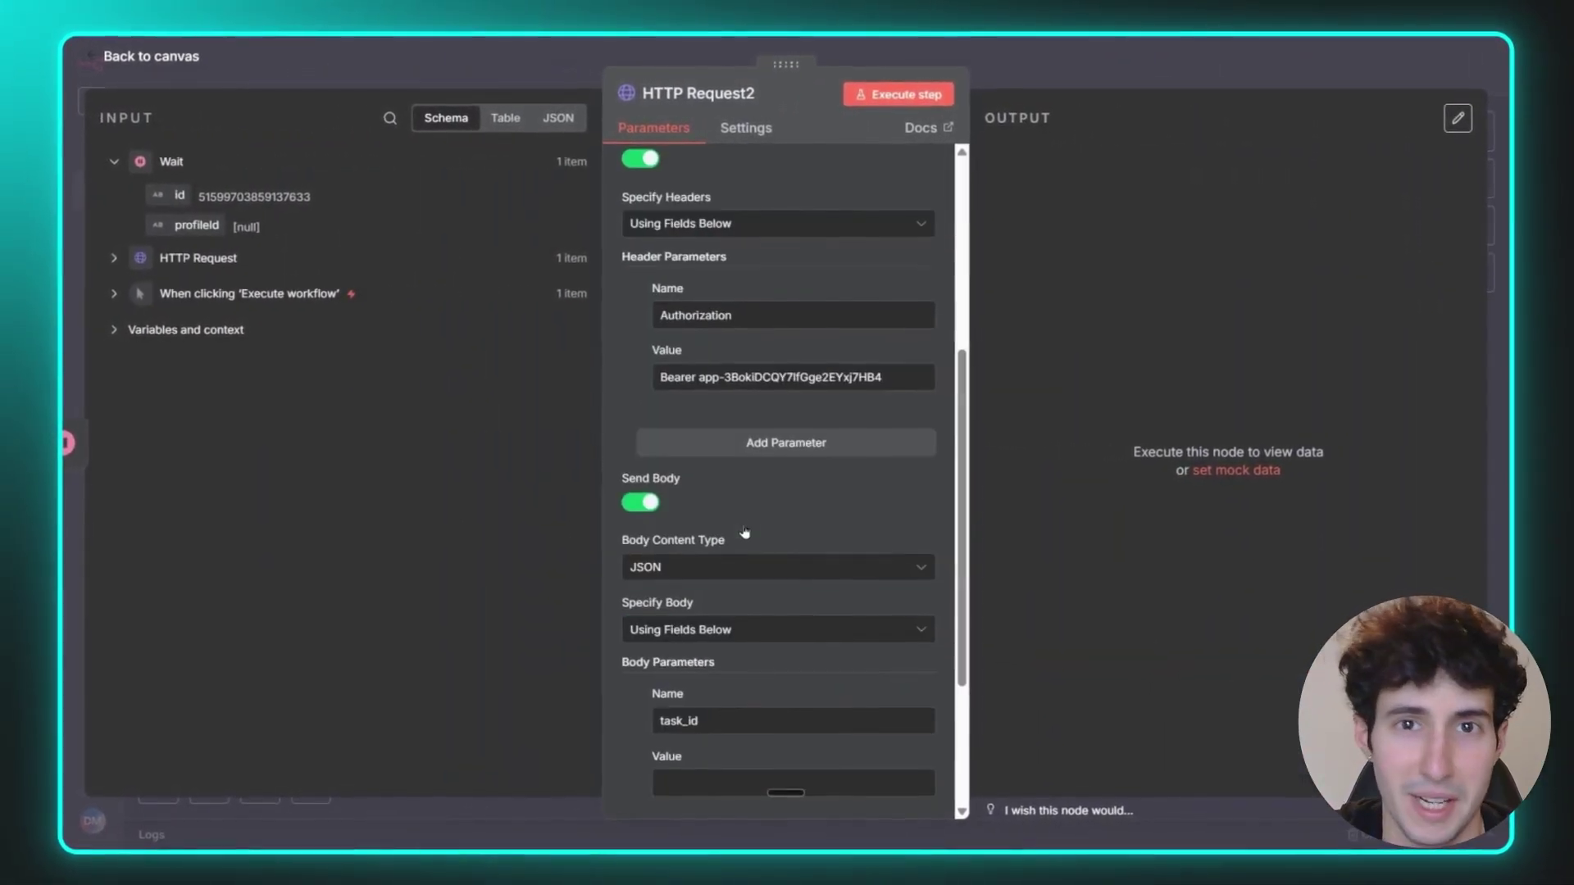
pyautogui.click(759, 686)
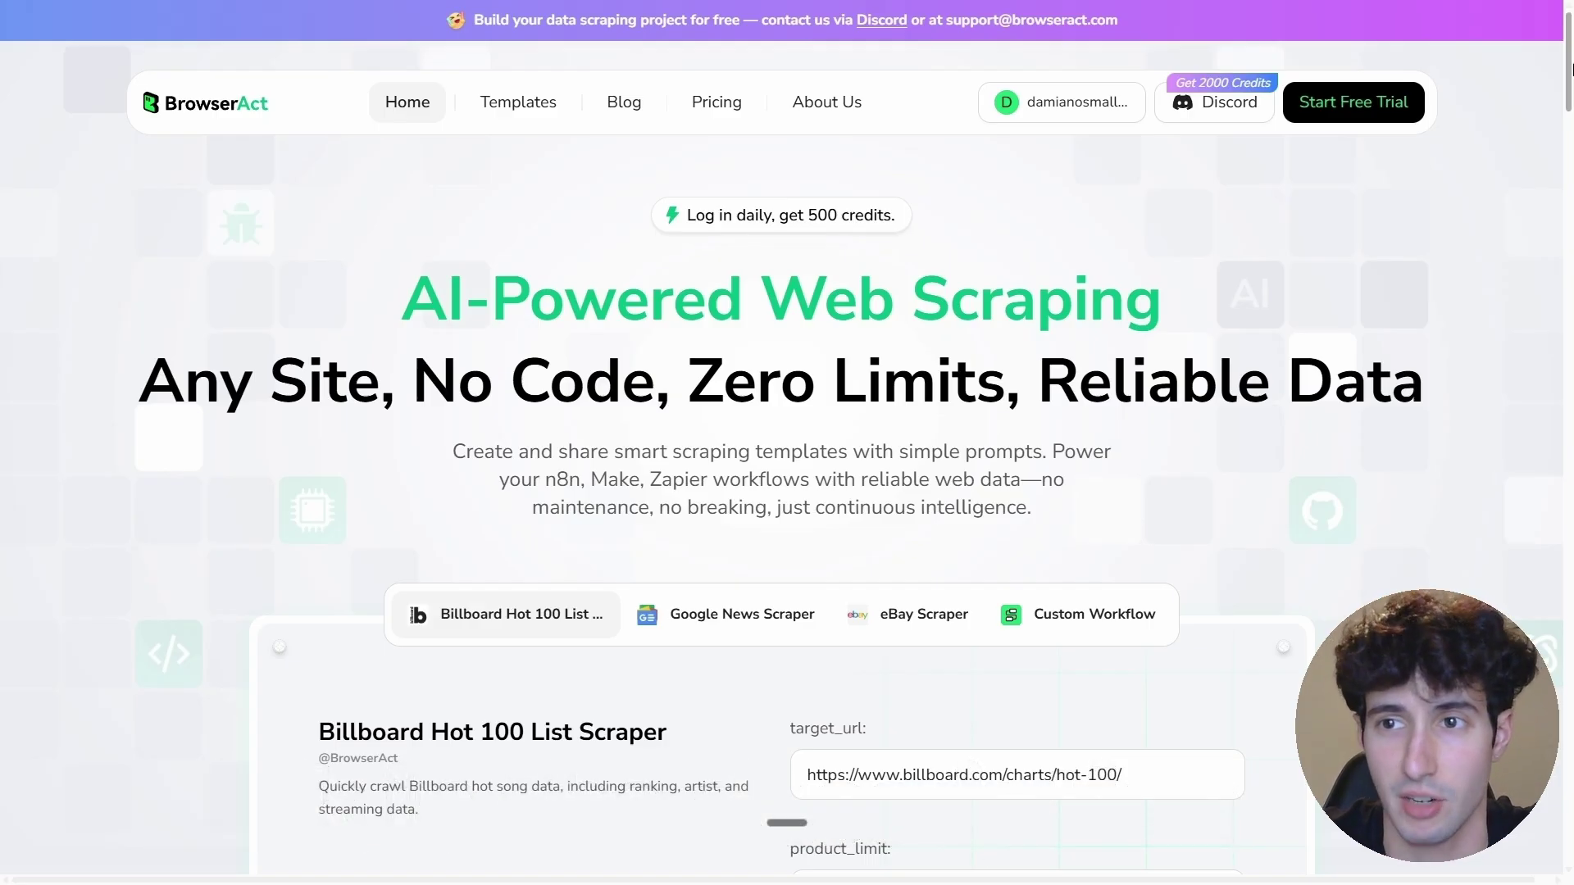
pyautogui.scroll(-1, 1570, 70)
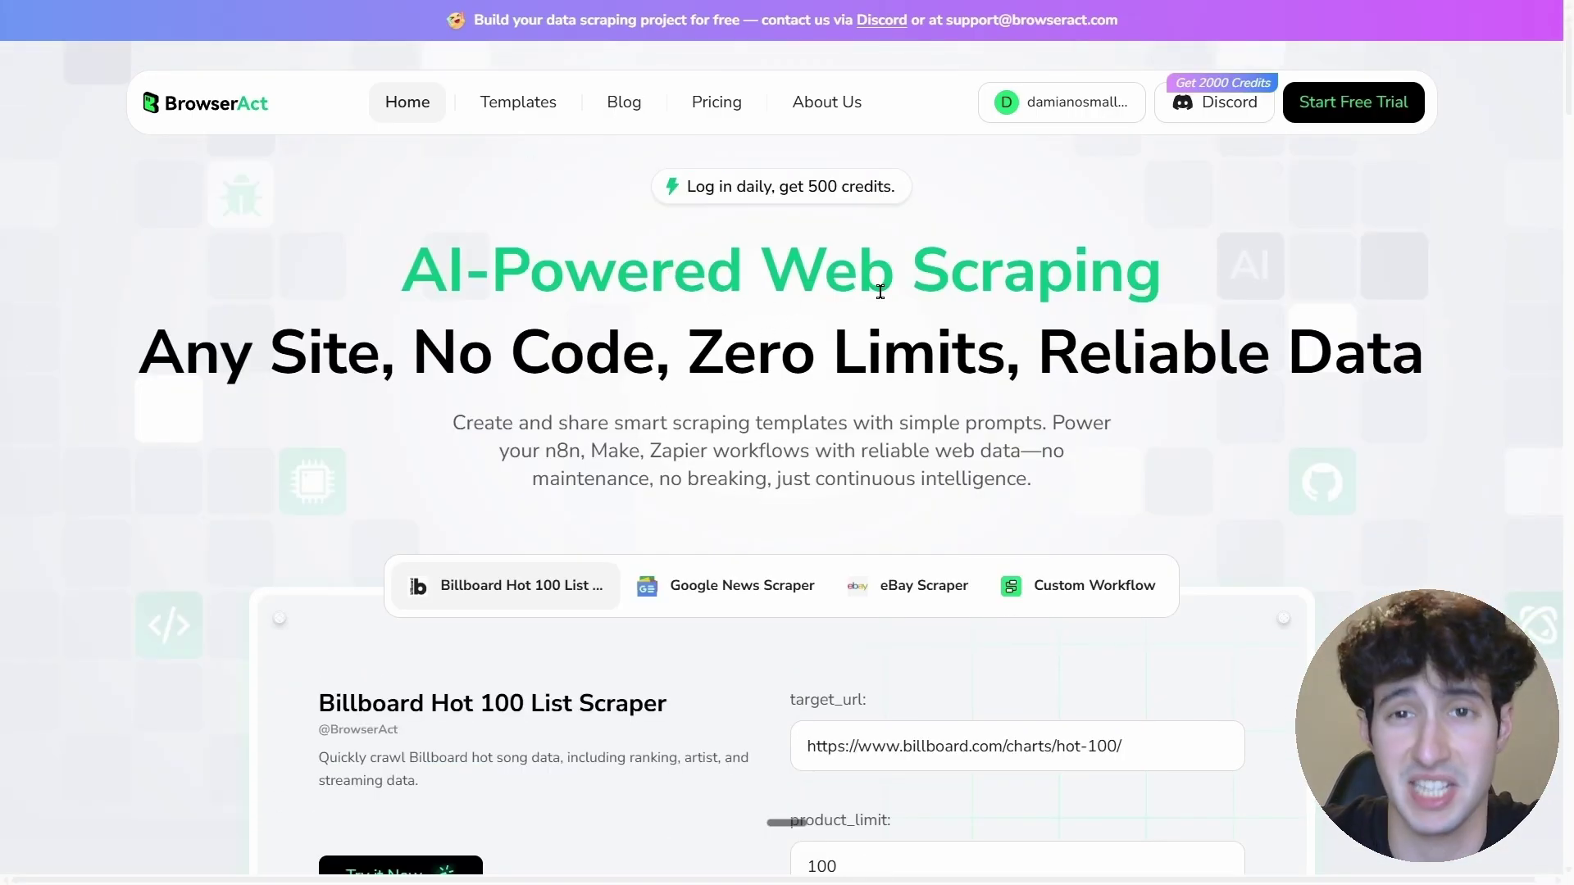
pyautogui.scroll(1, 908, 228)
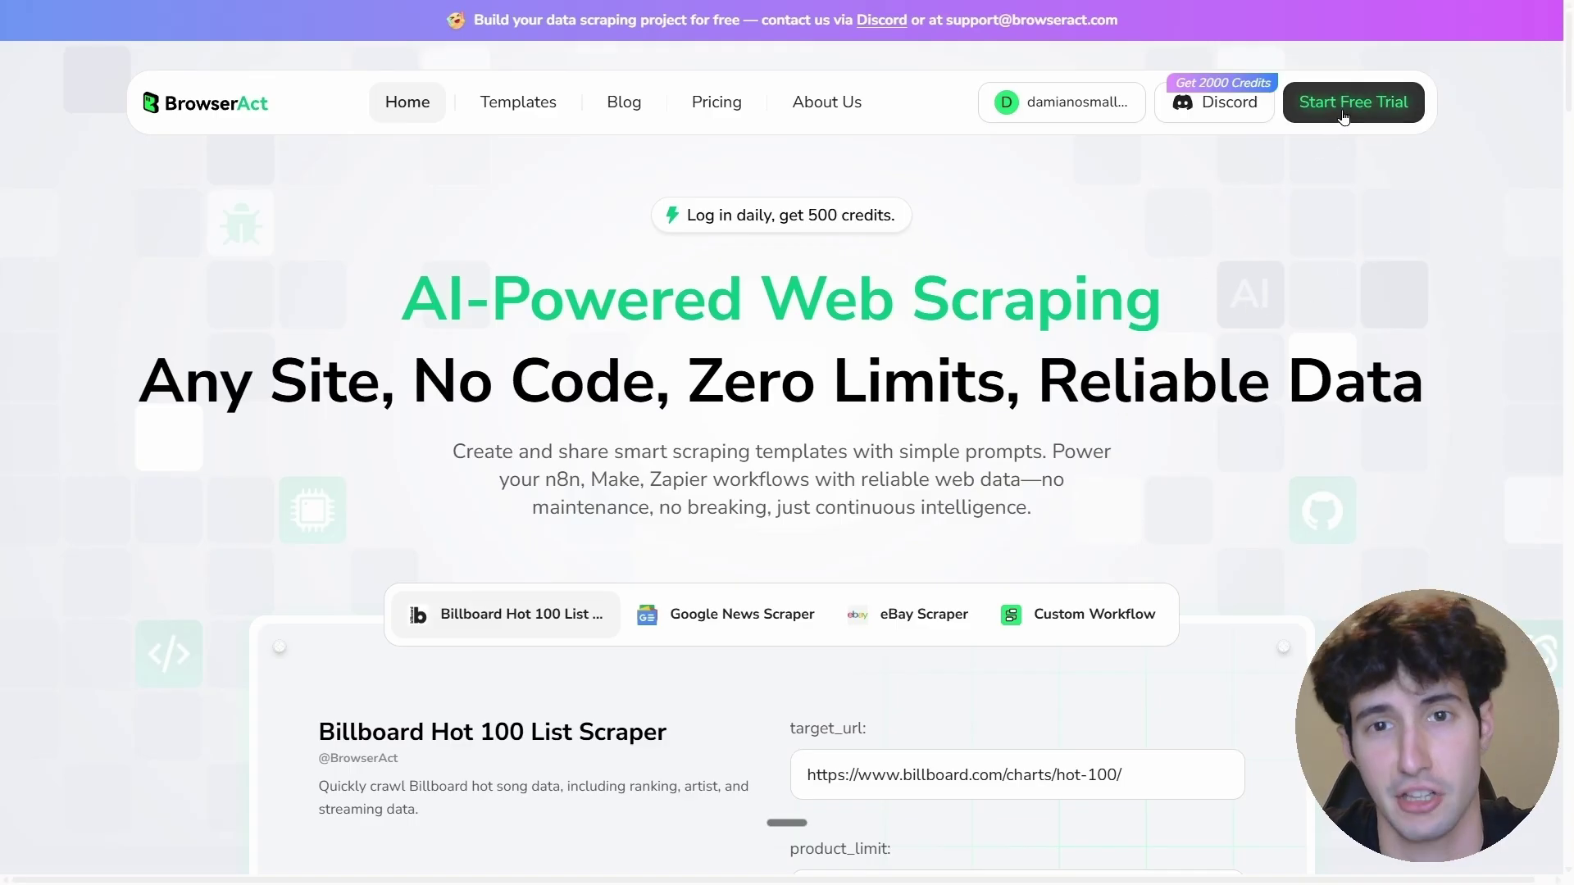
# Go to the Agents section of the BrowserAct dashboard and create a new agent named Scraping Agent without a description
pyautogui.click(1345, 103)
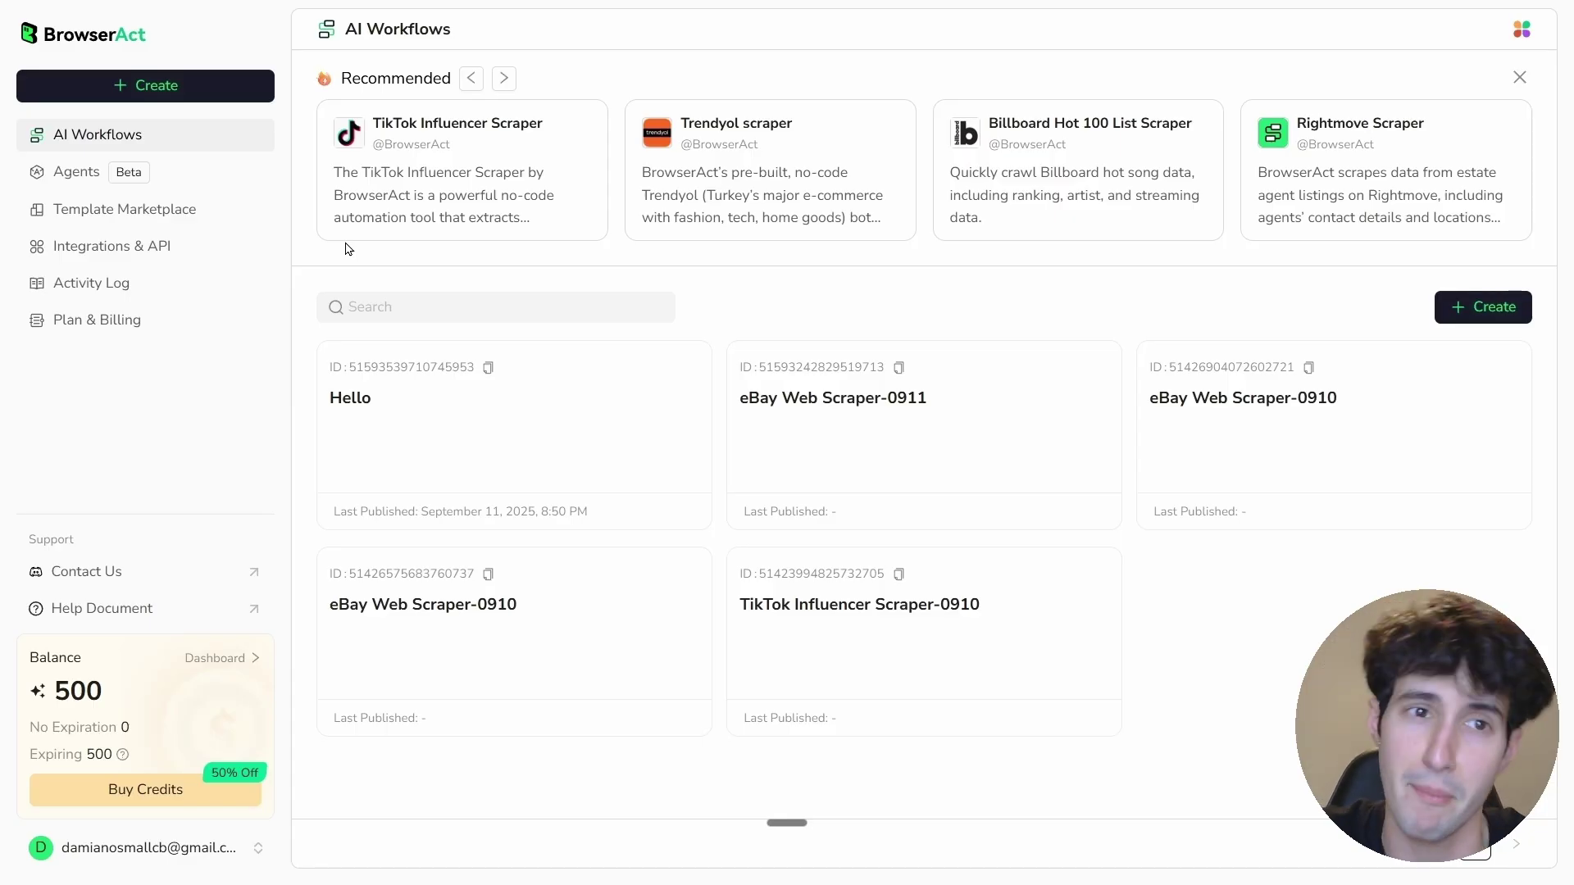
pyautogui.click(97, 181)
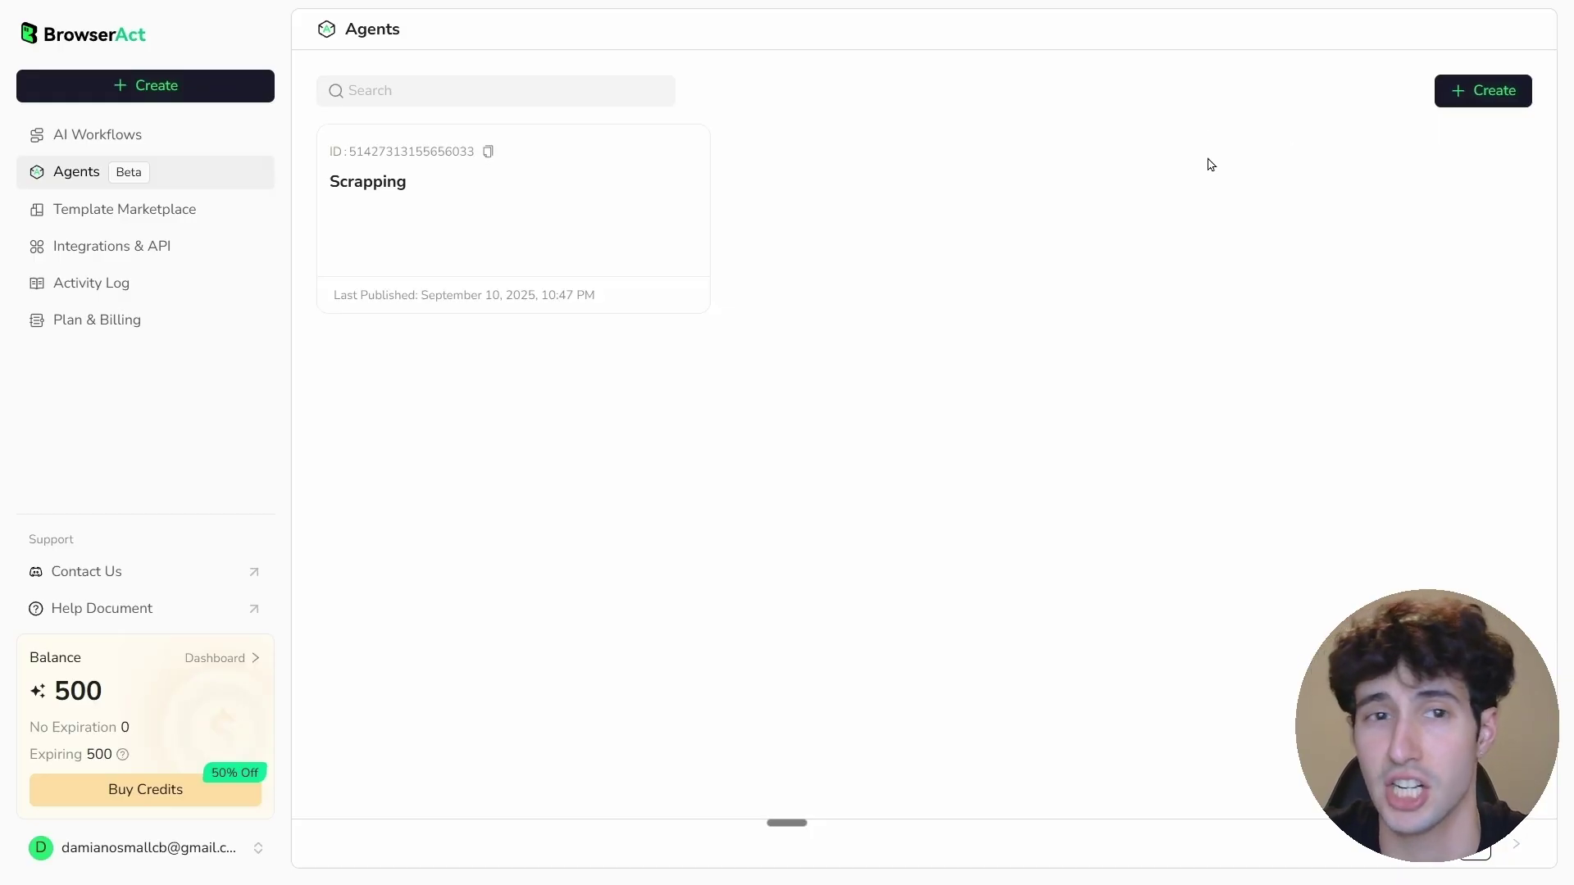
pyautogui.click(1487, 97)
pyautogui.click(706, 201)
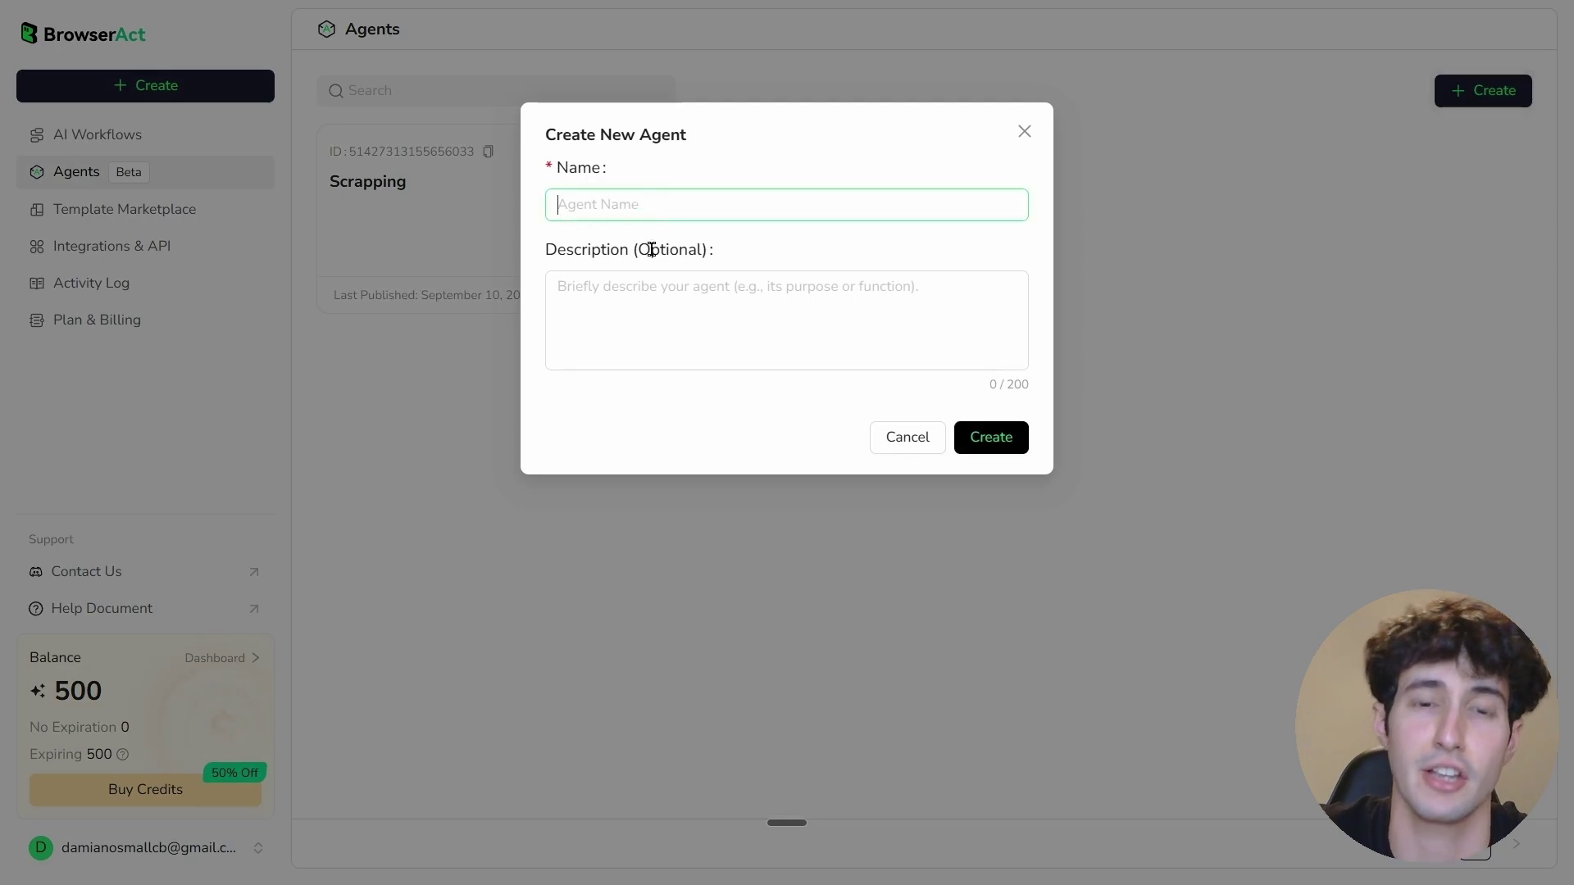
pyautogui.write('Scraping Agent')
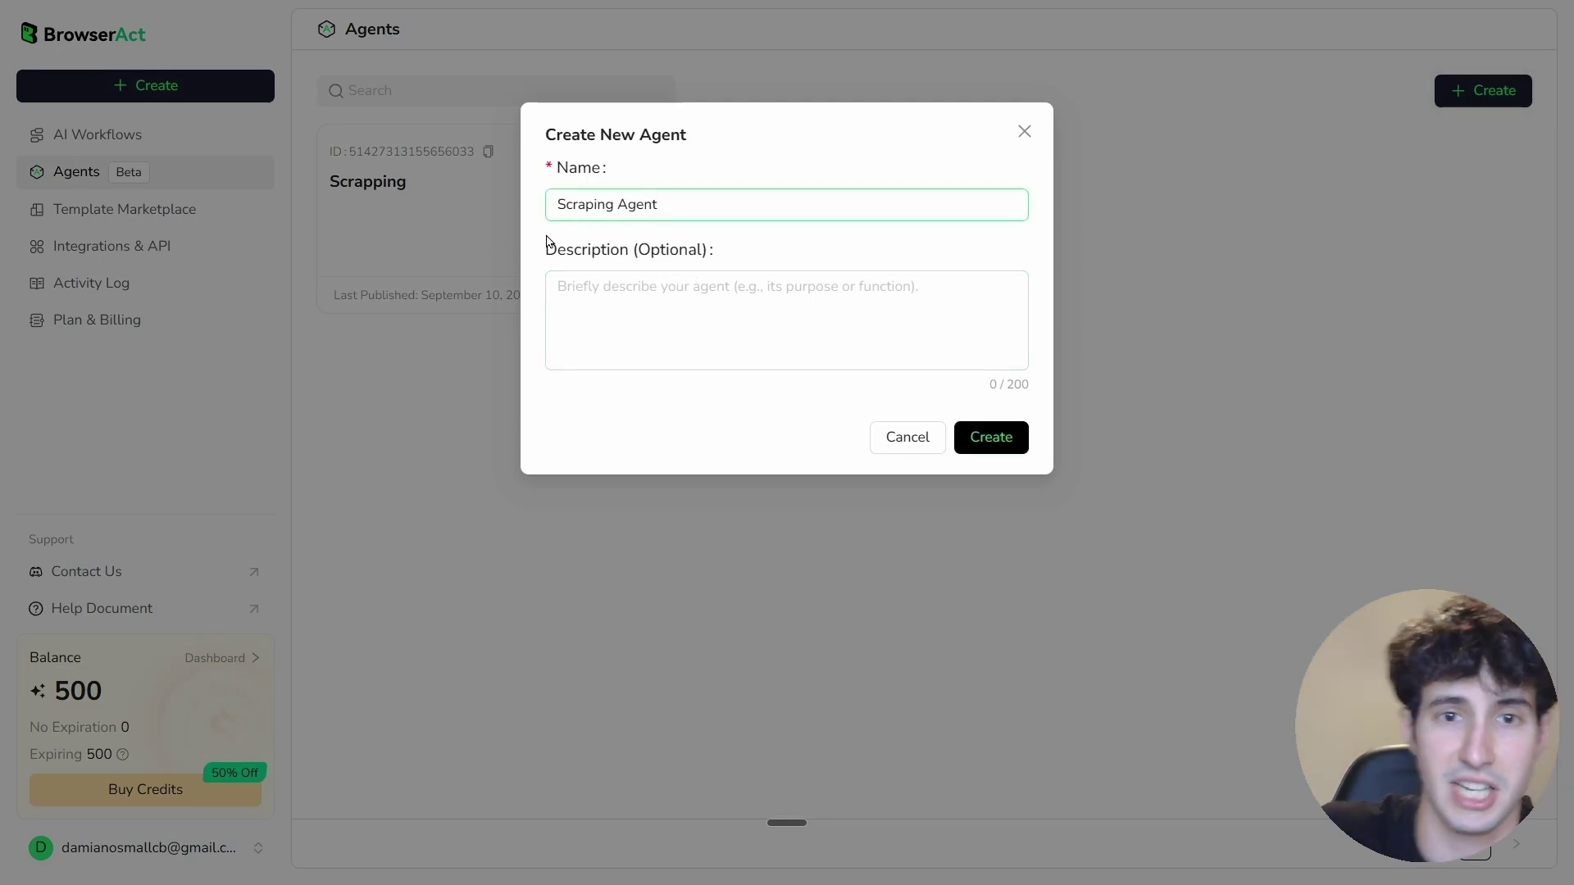
pyautogui.click(580, 281)
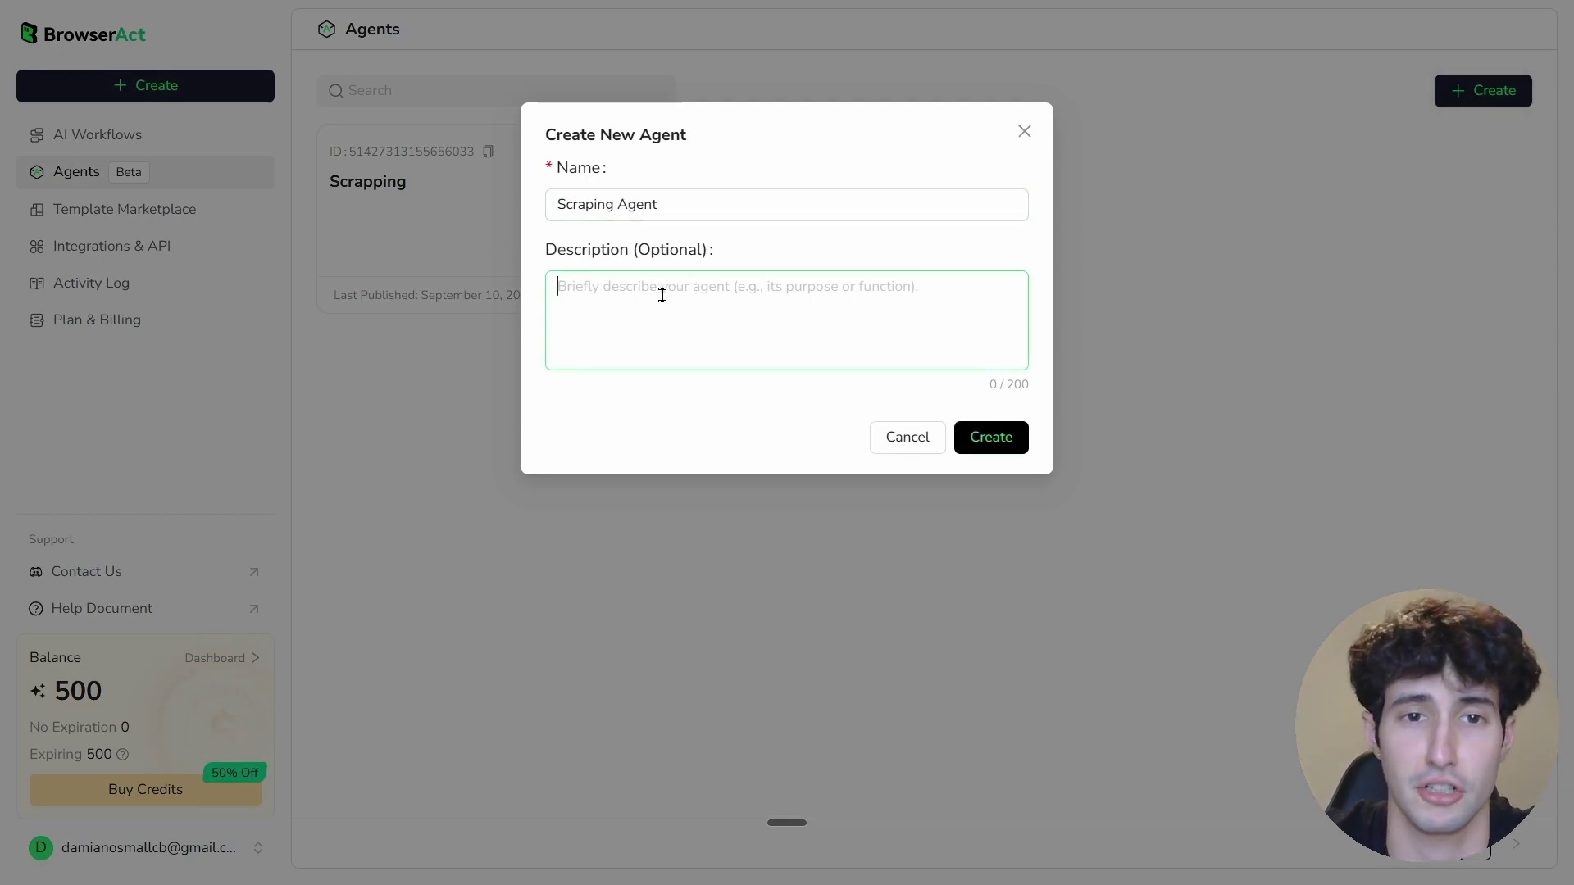
pyautogui.click(986, 440)
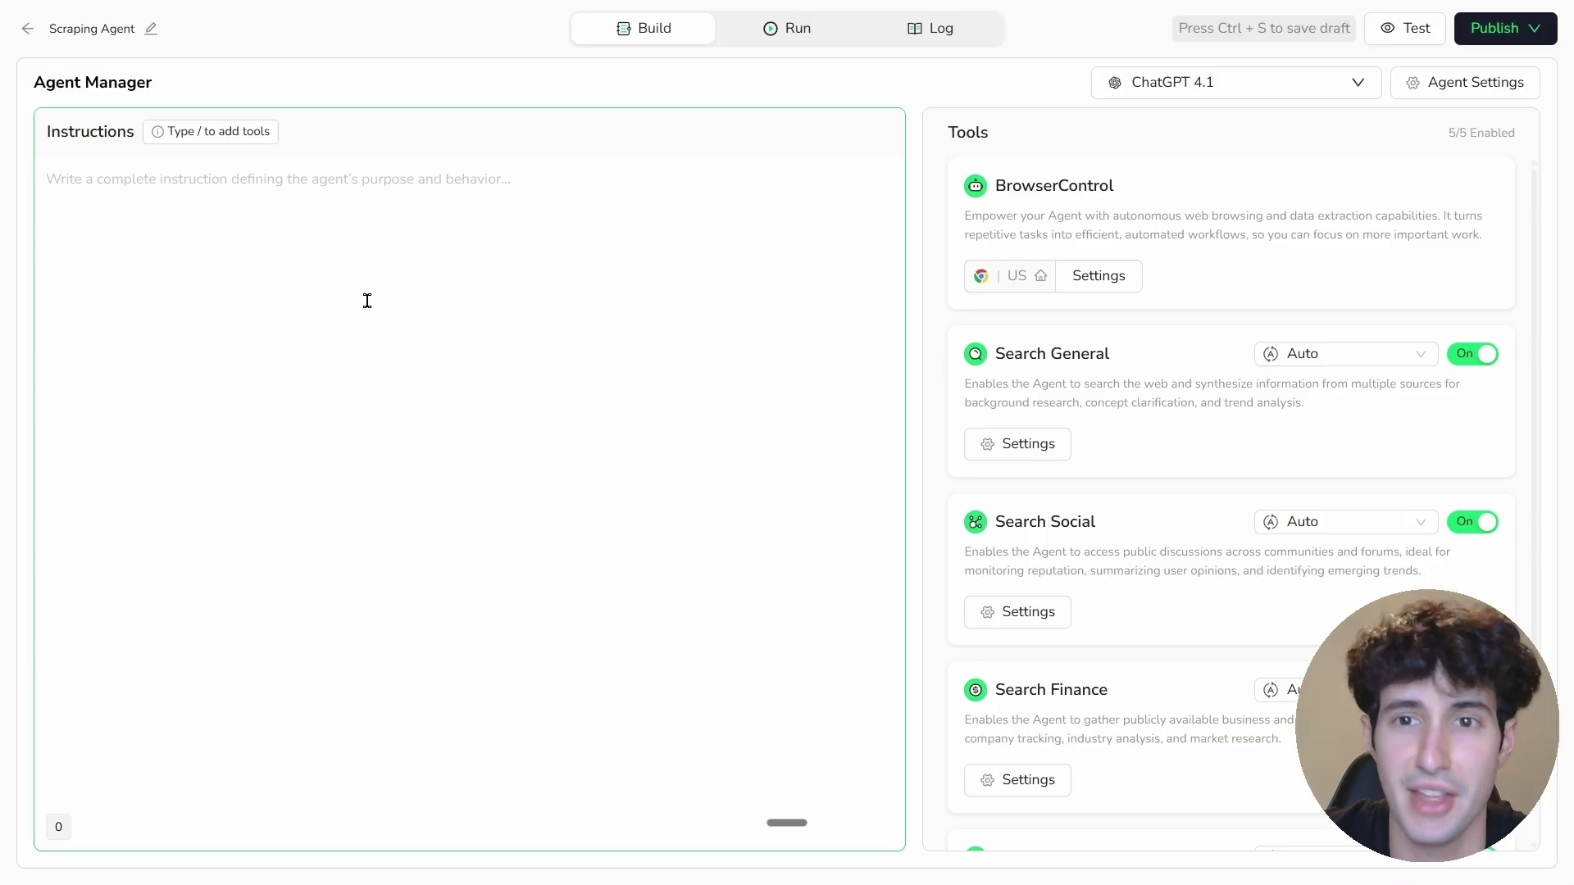
# Write the agent instructions: "Create a scraper that scrapes Amazon us. And finds the best possible deal for MacBook Pro's with M1 chips that have 16-inch screens."
pyautogui.click(88, 187)
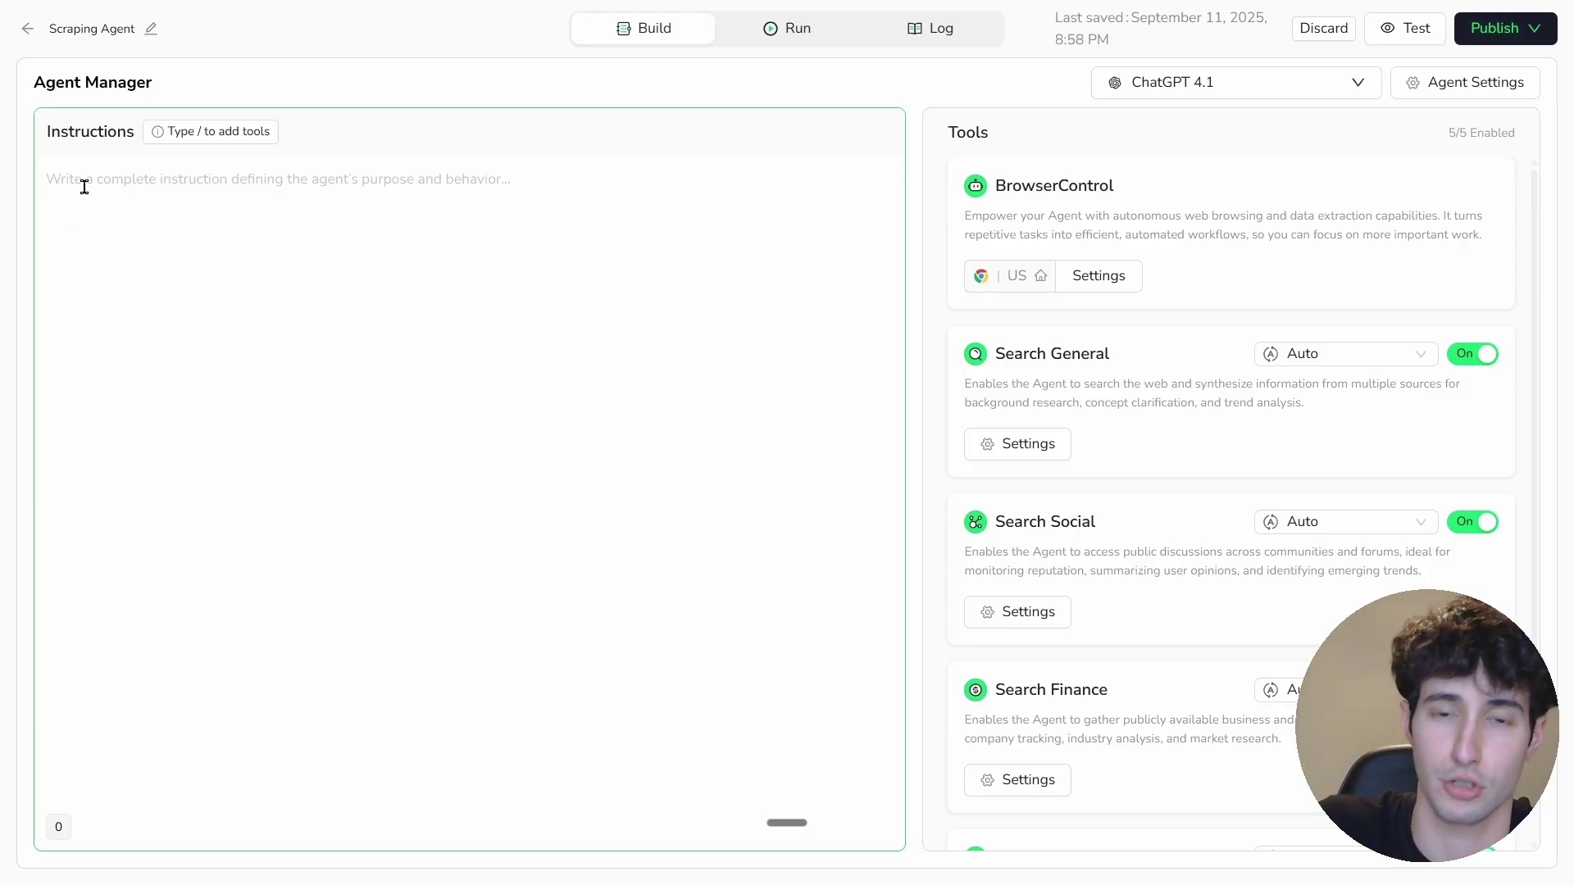
pyautogui.write("Create a scraper that scrapes Amazon us.  And finds the best possible deal for MacBook Pro's with M1 chips that have 16-inch screens.")
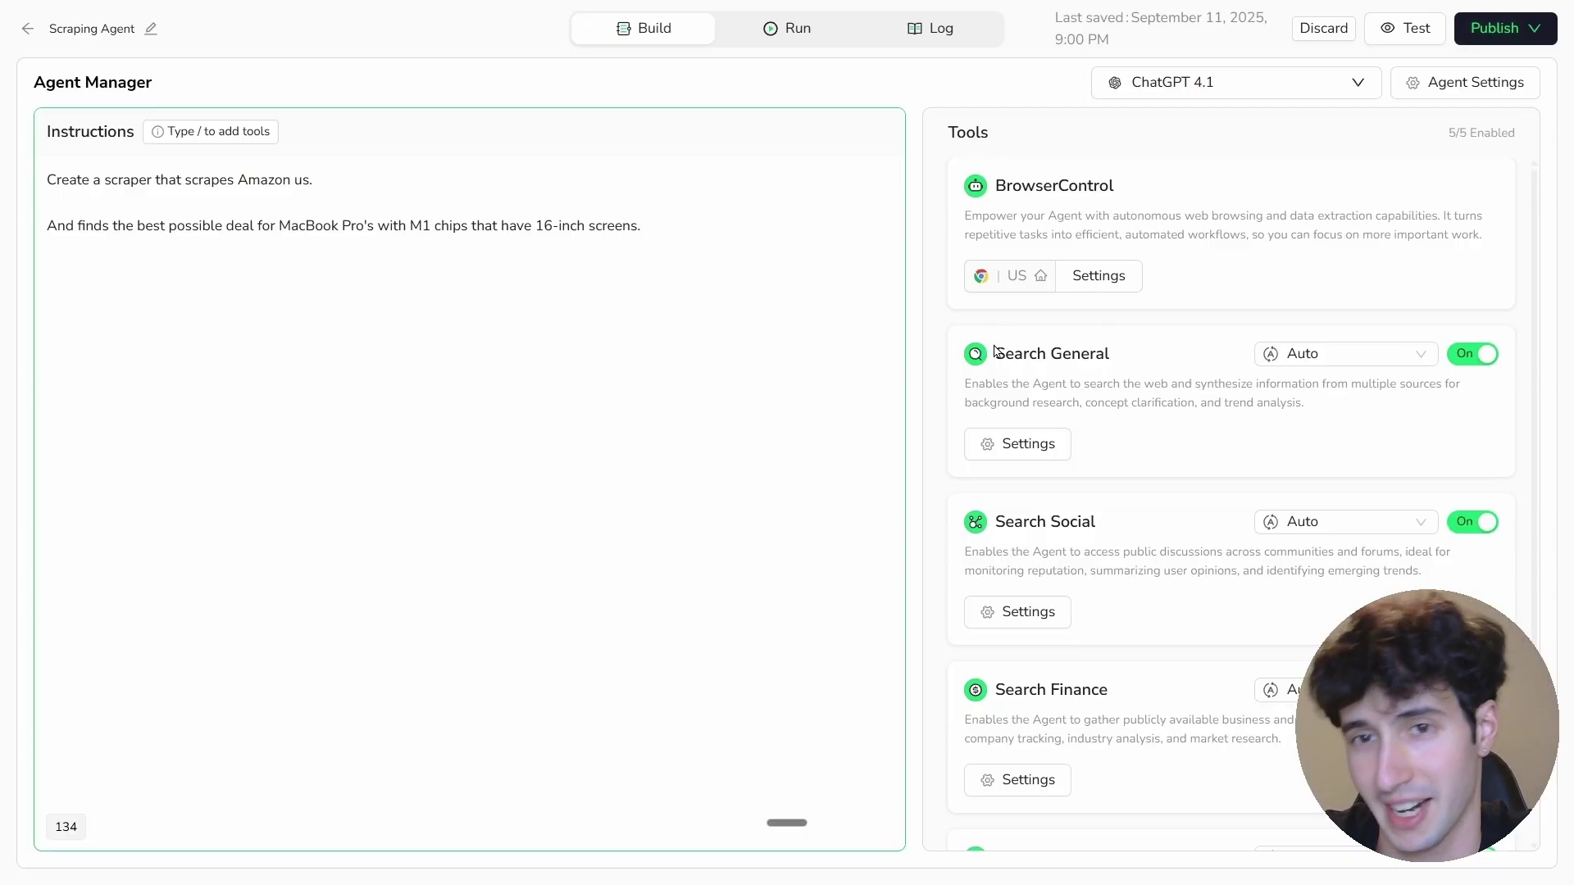
# Set the region of the agent's BrowserControl tool to USA and close its settings
pyautogui.moveTo(1000, 176); pyautogui.dragTo(1159, 203)
pyautogui.click(1159, 203)
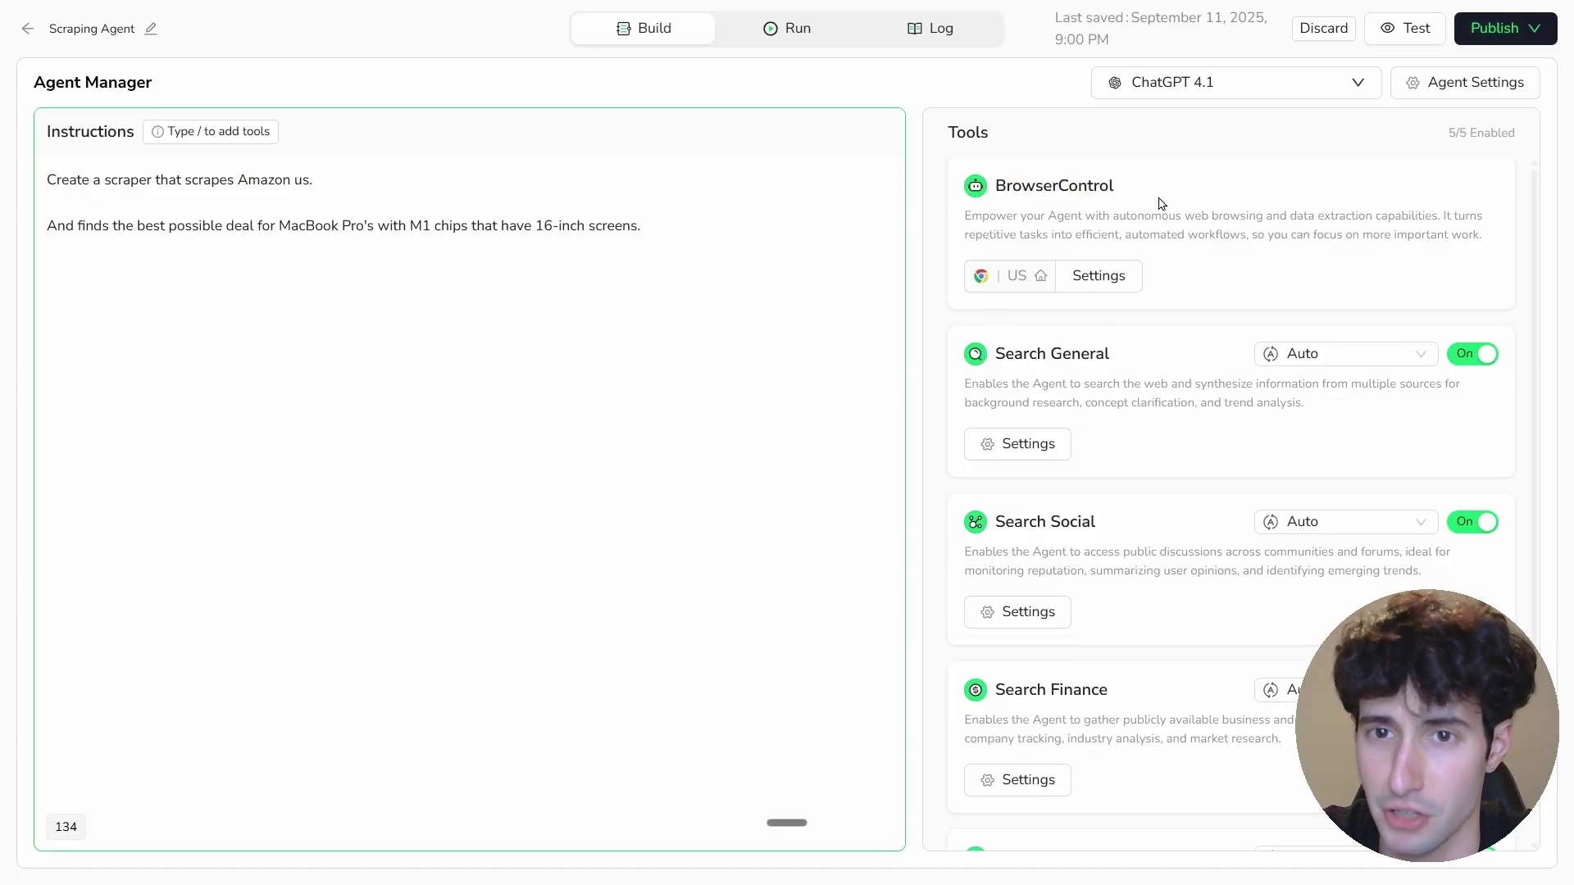
pyautogui.click(1019, 287)
pyautogui.click(1148, 480)
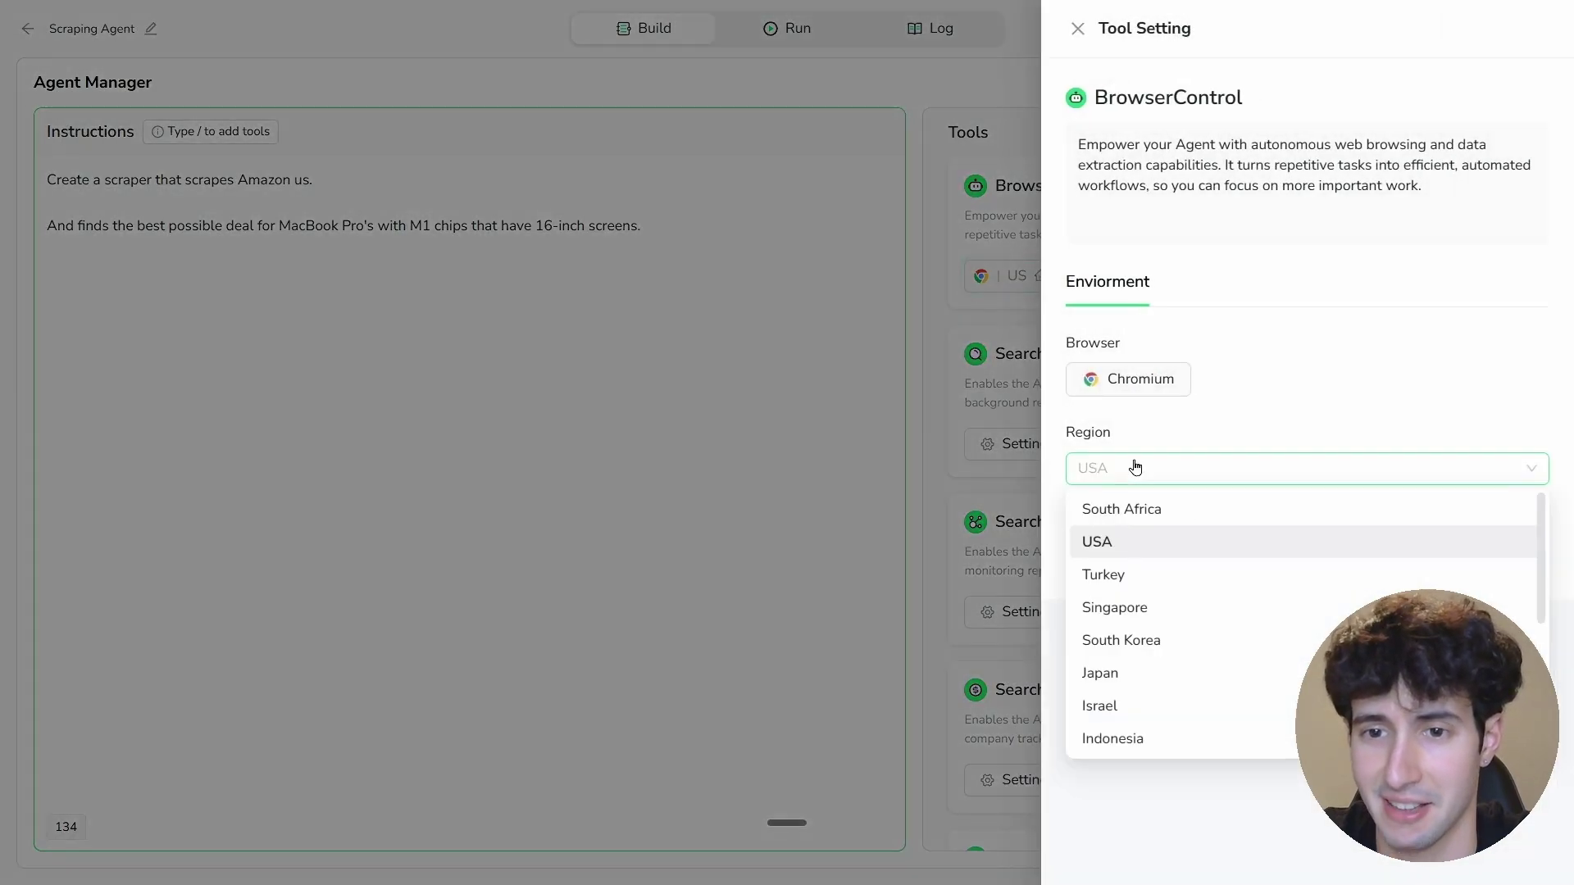
pyautogui.click(1109, 545)
pyautogui.click(1000, 449)
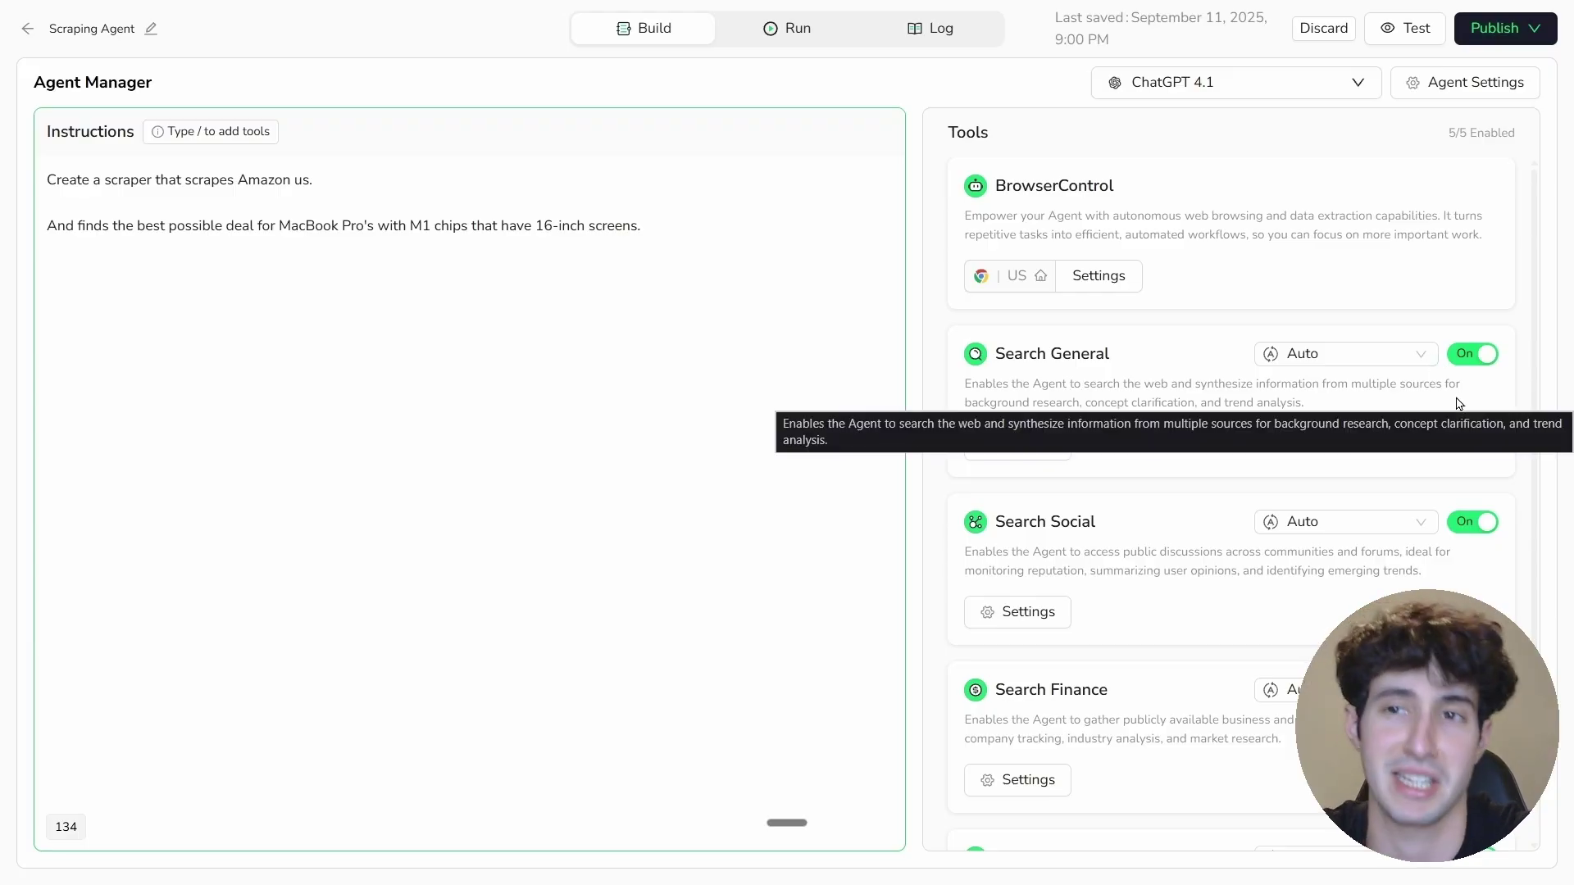
# Look through the agent's Search General, Search Social, Search Finance and Search News tools and their descriptions
pyautogui.moveTo(1114, 553); pyautogui.dragTo(1099, 567)
pyautogui.click(1117, 568)
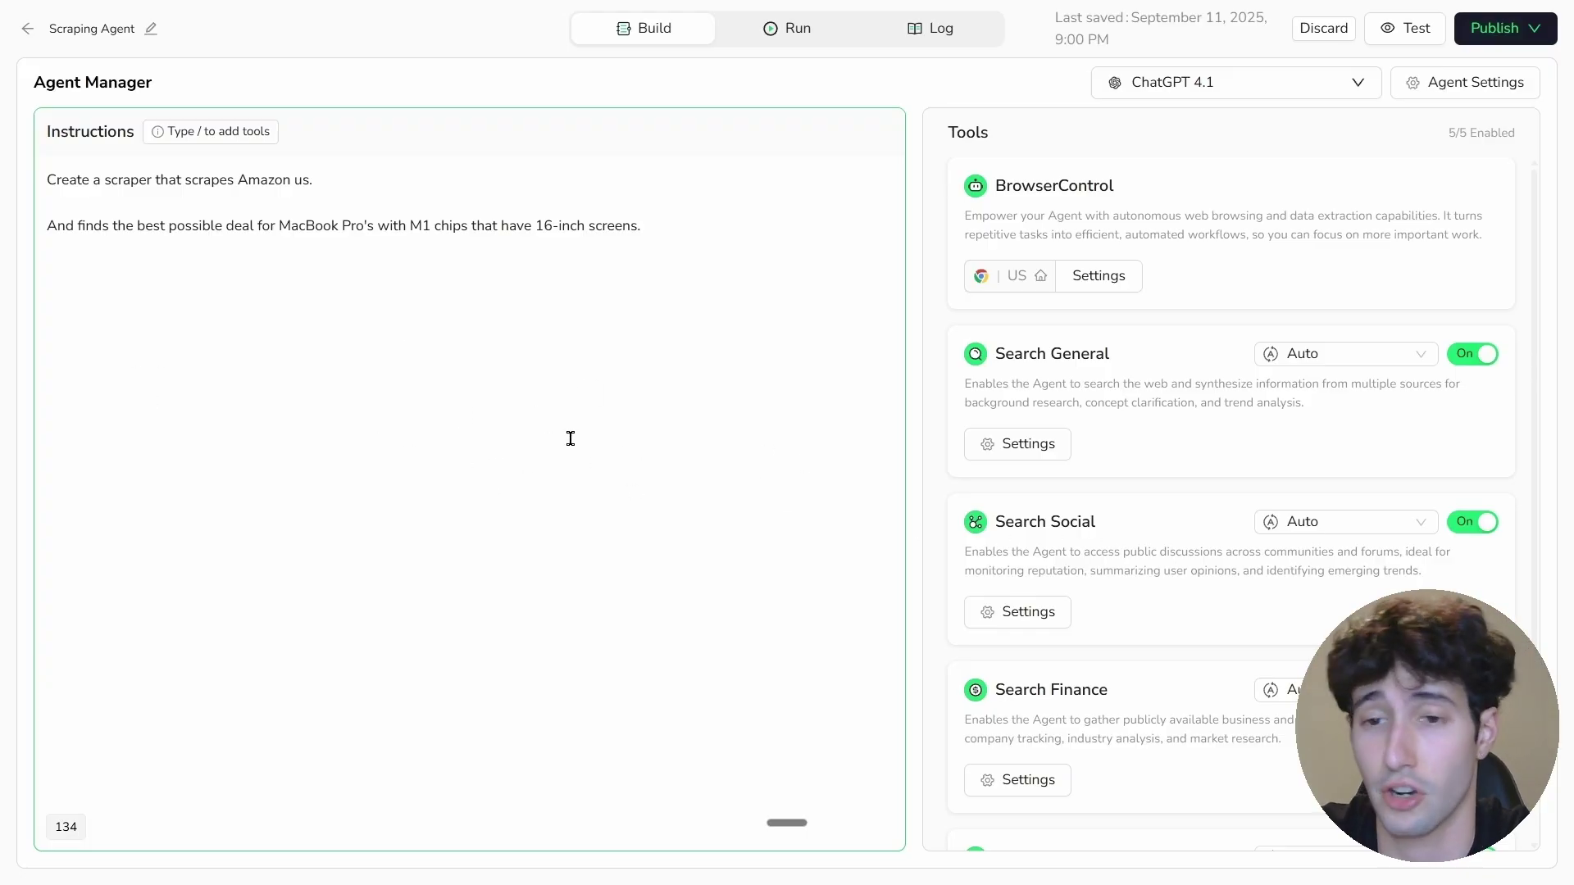
pyautogui.scroll(-1, 1108, 554)
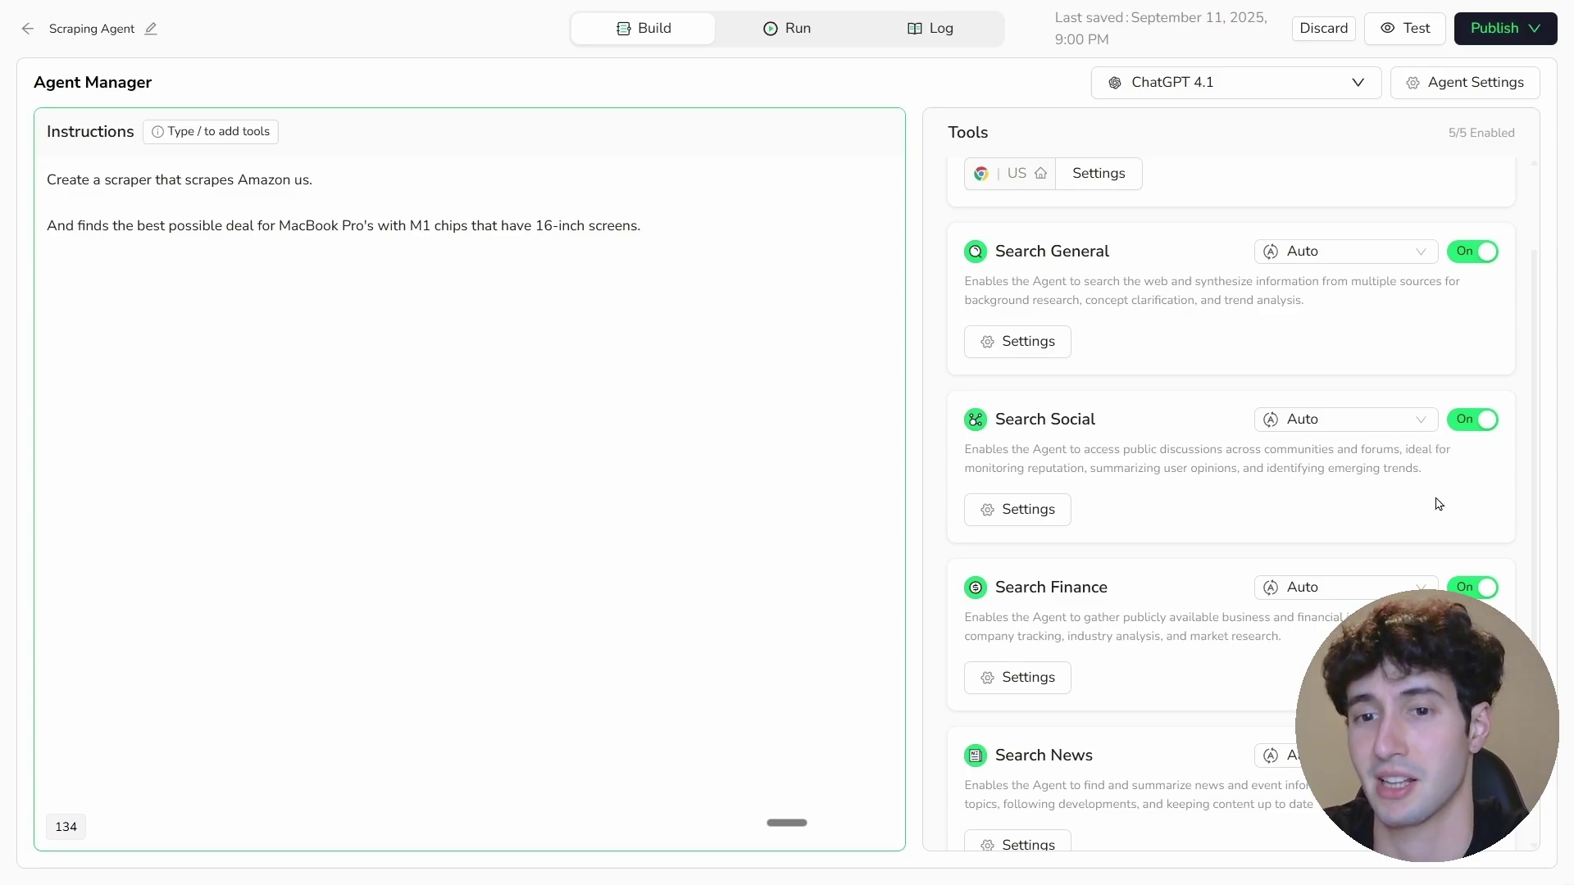
pyautogui.scroll(-1, 1058, 533)
pyautogui.moveTo(1028, 535); pyautogui.dragTo(1100, 538)
pyautogui.click(1153, 626)
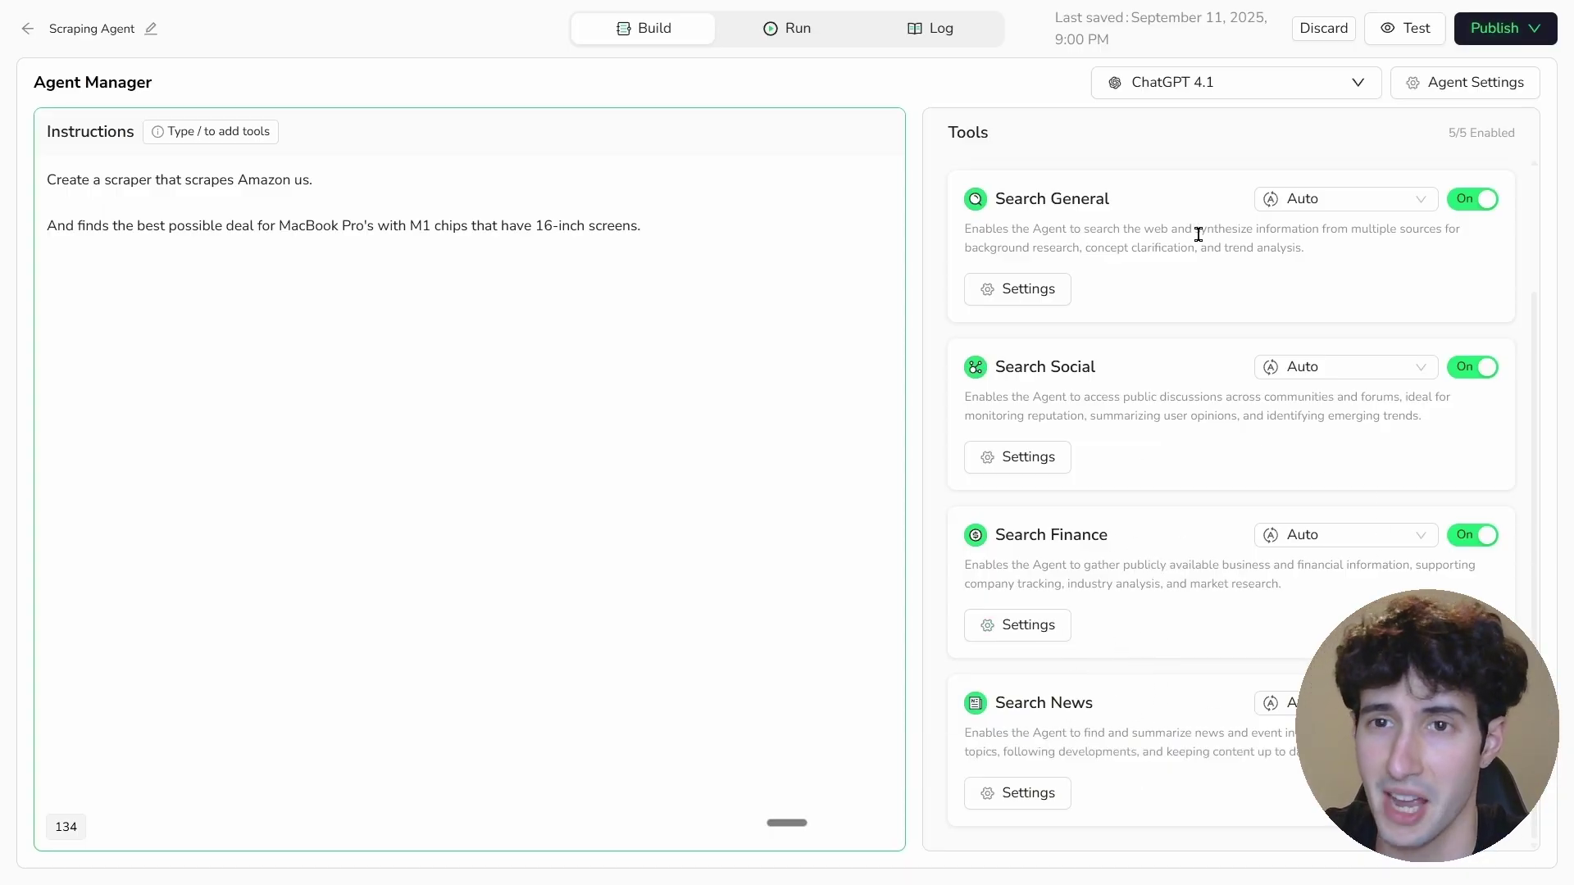
# Choose ChatGPT 4.1 as the agent's language model with a temperature of 0.3
pyautogui.click(1195, 85)
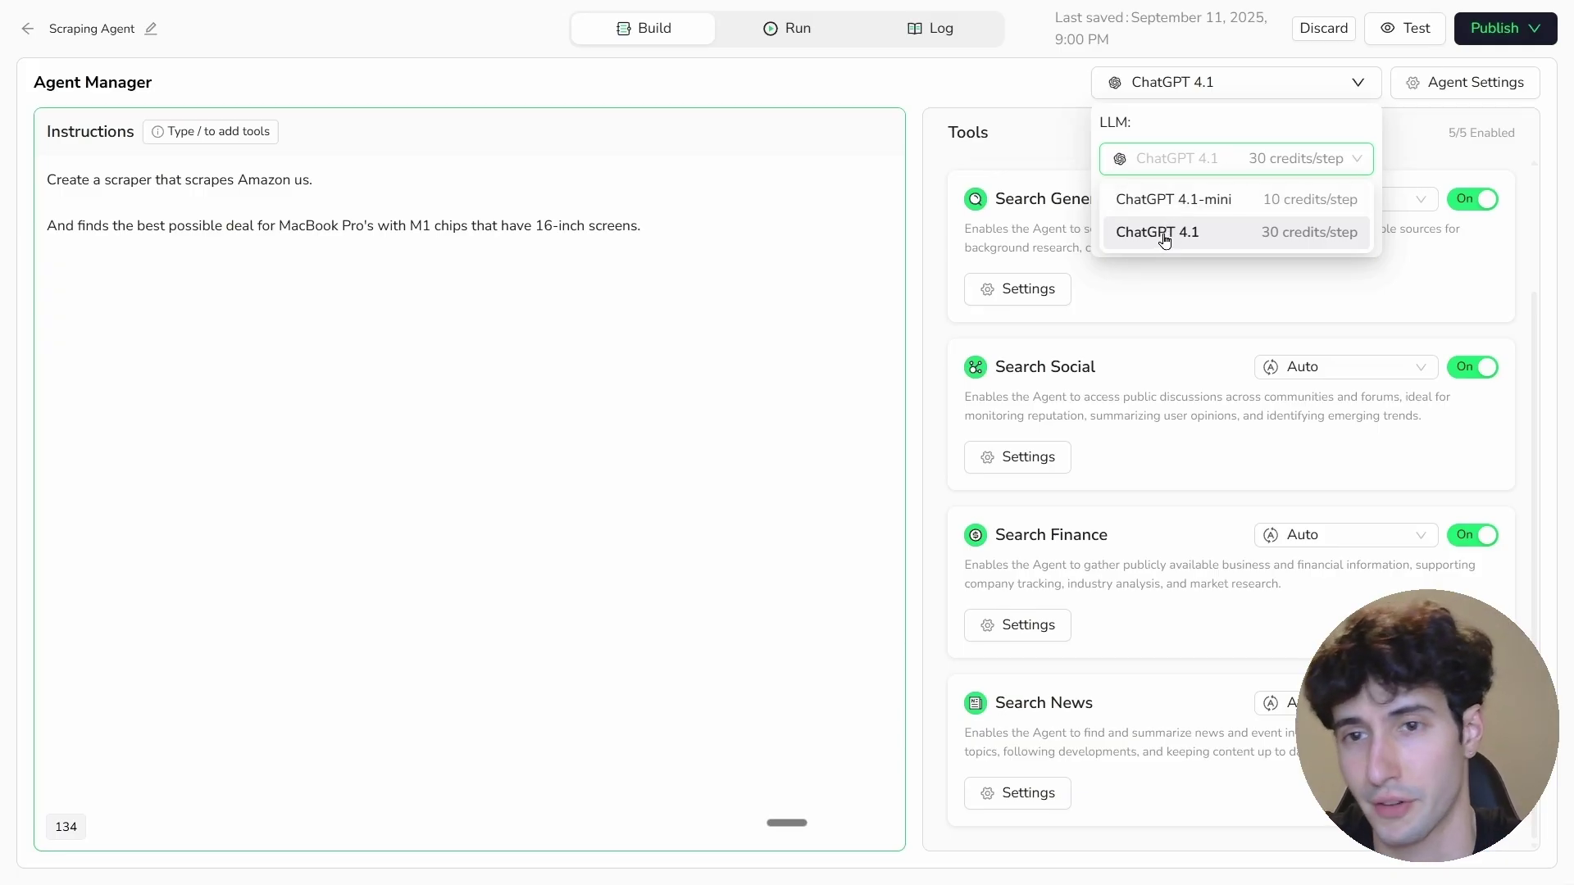
pyautogui.click(1226, 240)
pyautogui.moveTo(1122, 236)
pyautogui.mouseDown()
pyautogui.moveTo(1181, 252)
pyautogui.moveTo(1197, 240)
pyautogui.moveTo(1134, 240)
pyautogui.mouseUp()
pyautogui.click(1442, 160)
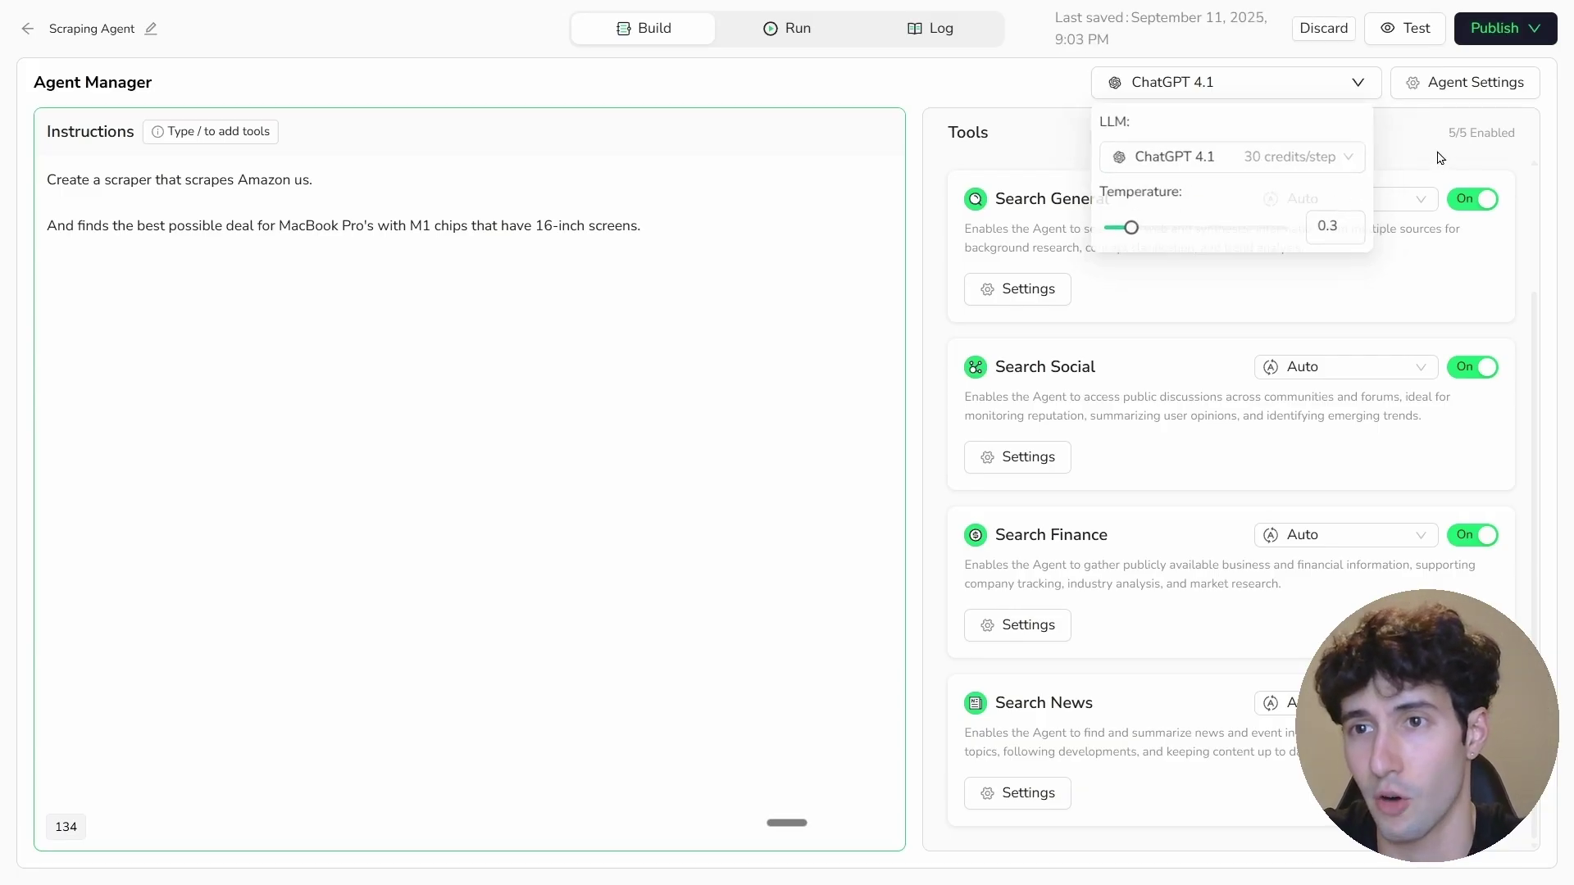
# Publish the Scraping Agent as a new version
pyautogui.click(1515, 32)
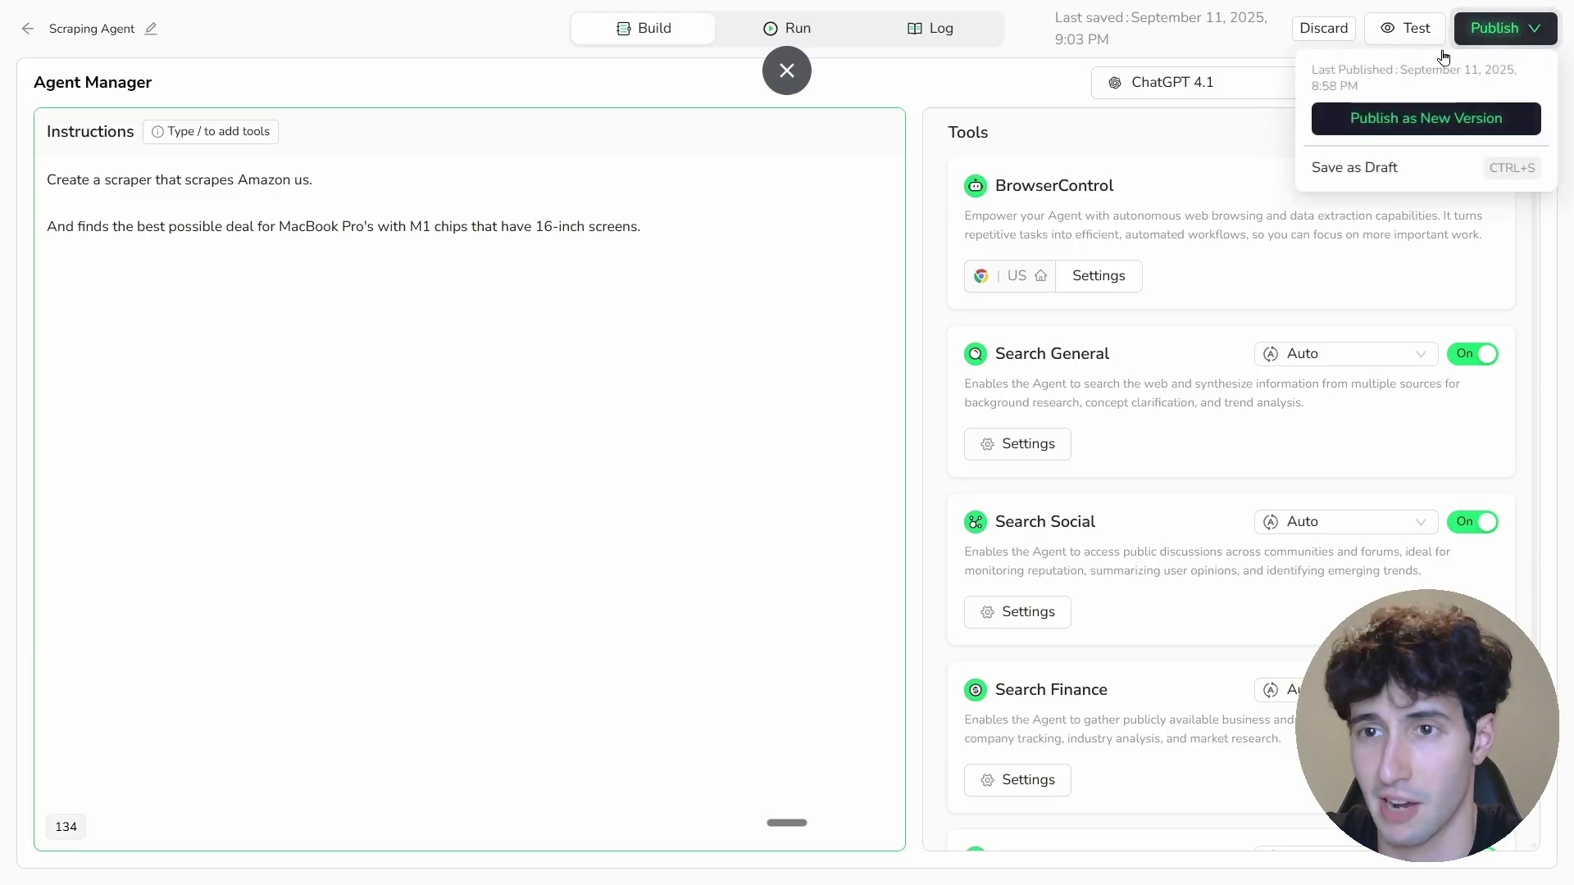
pyautogui.click(1394, 129)
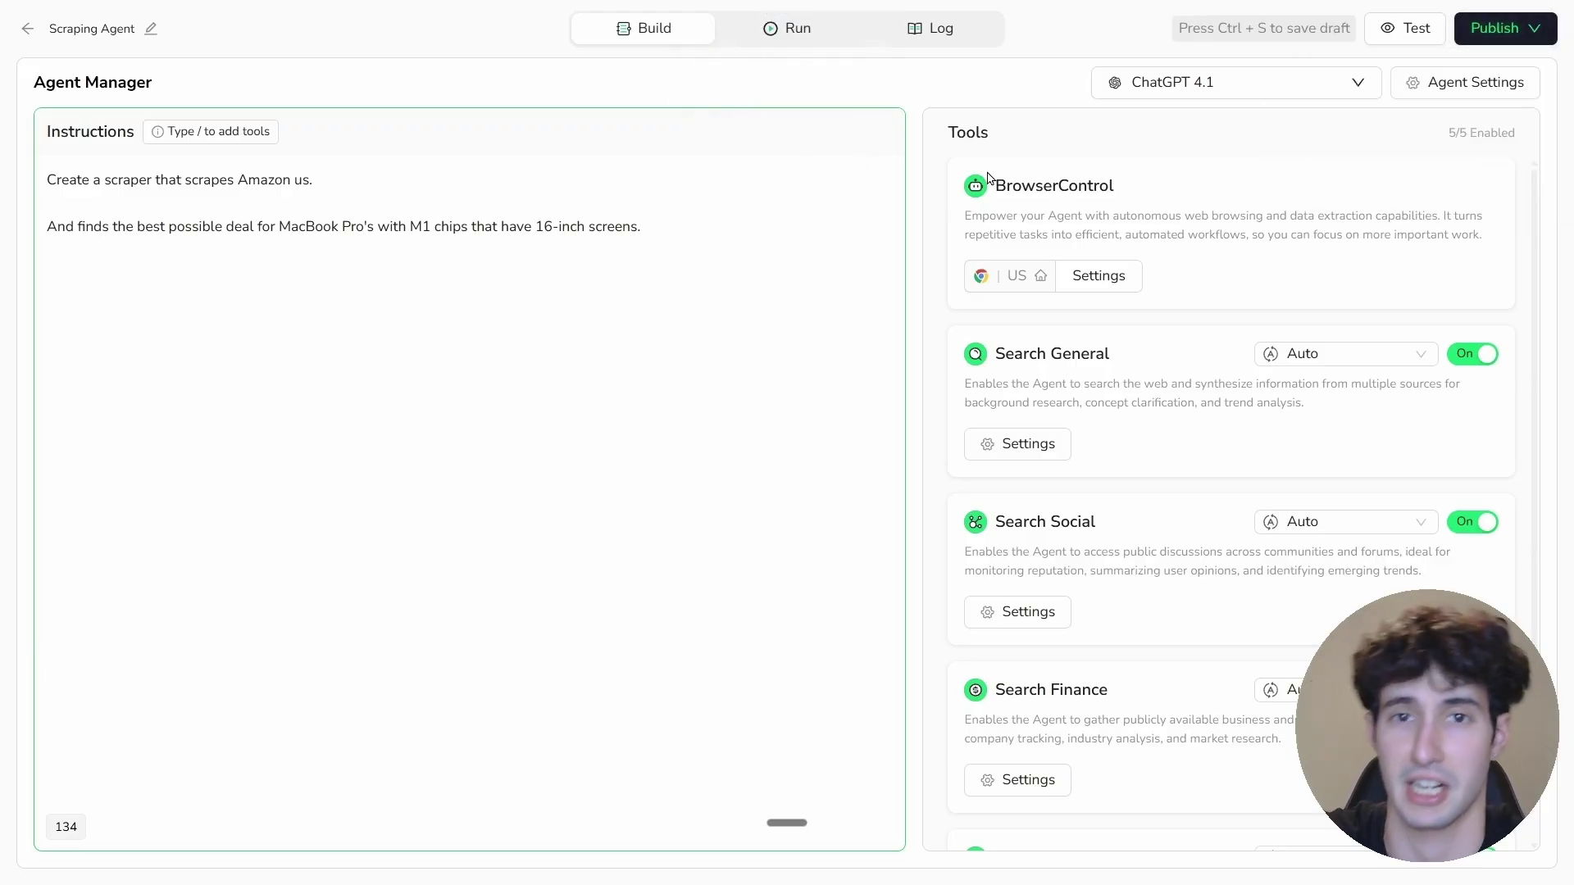
# Run the agent in incognito mode with the instruction "Scrape Amazon.com for the best prices for MacBooks M1"
pyautogui.click(782, 41)
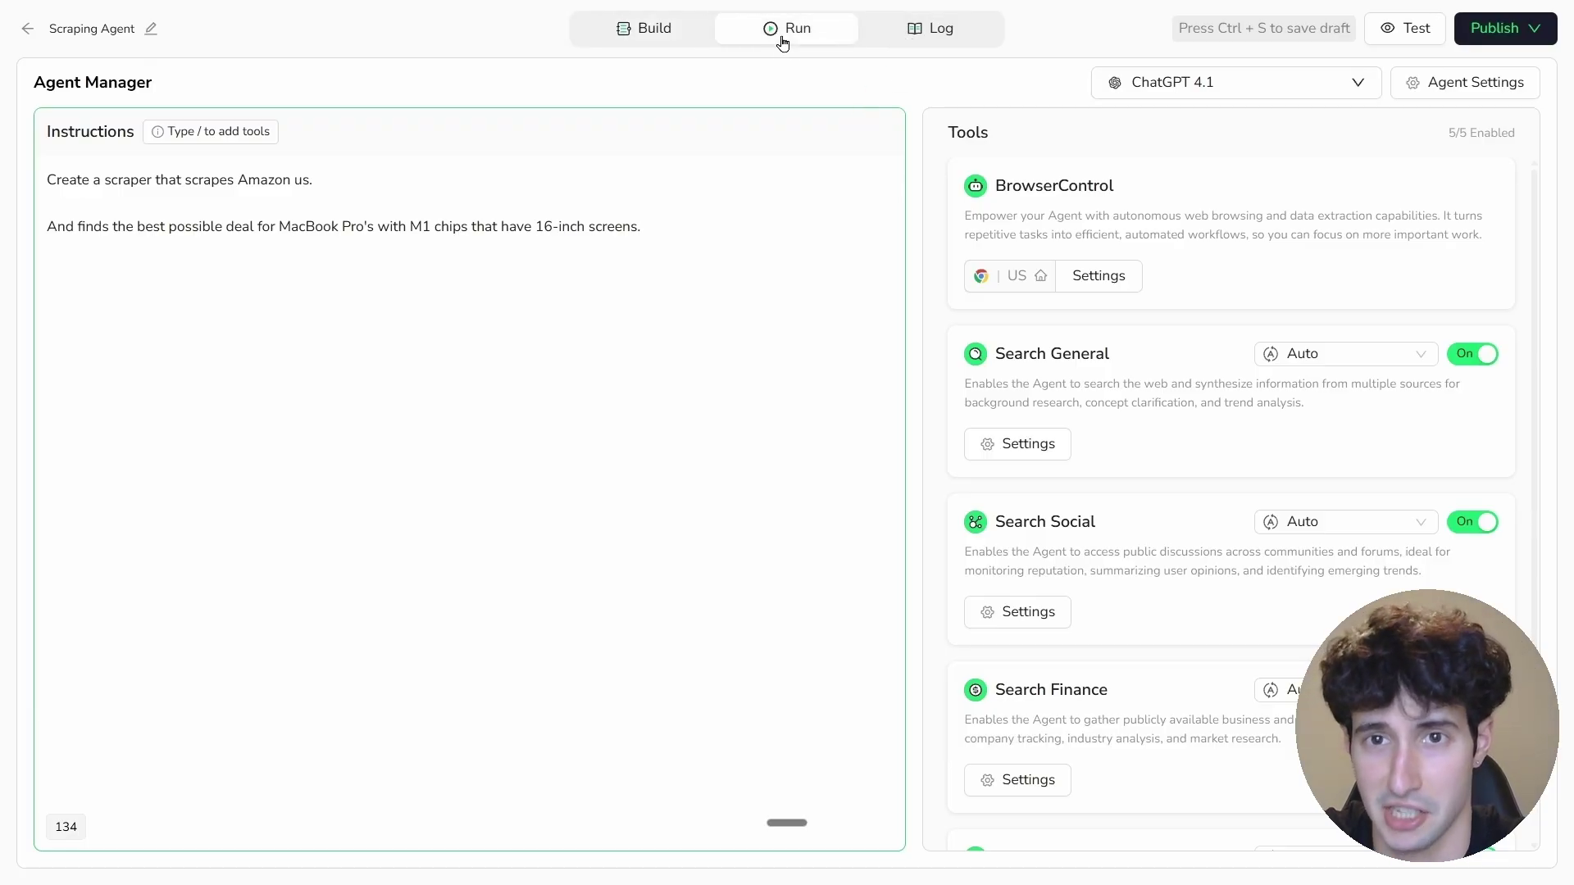
pyautogui.click(680, 654)
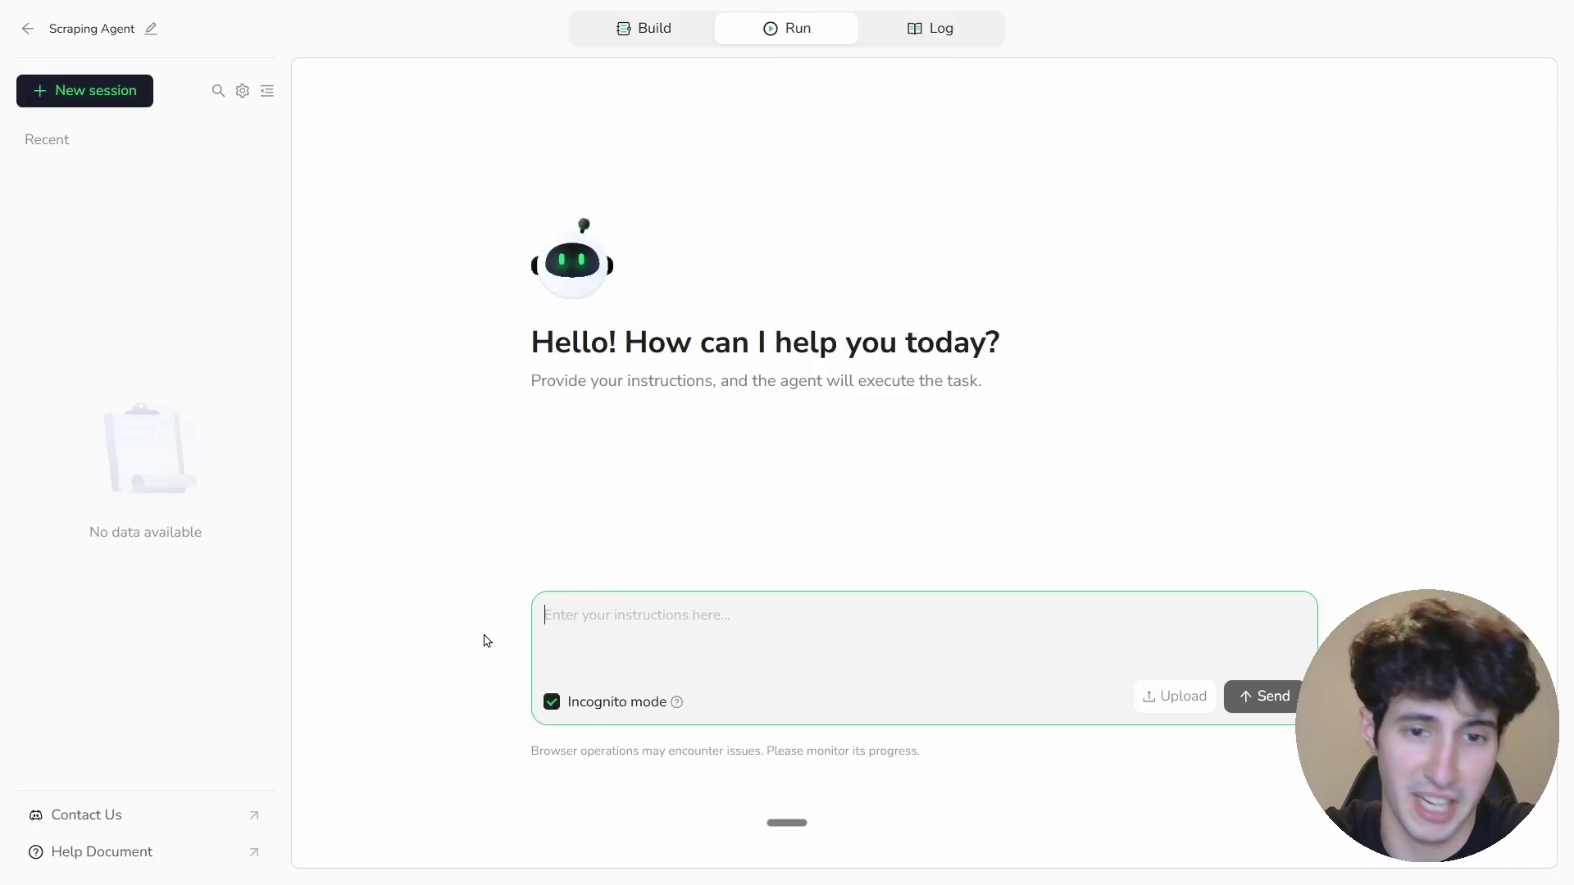
pyautogui.write('Scrape Amazon.com for the best prices for MacBooks M1')
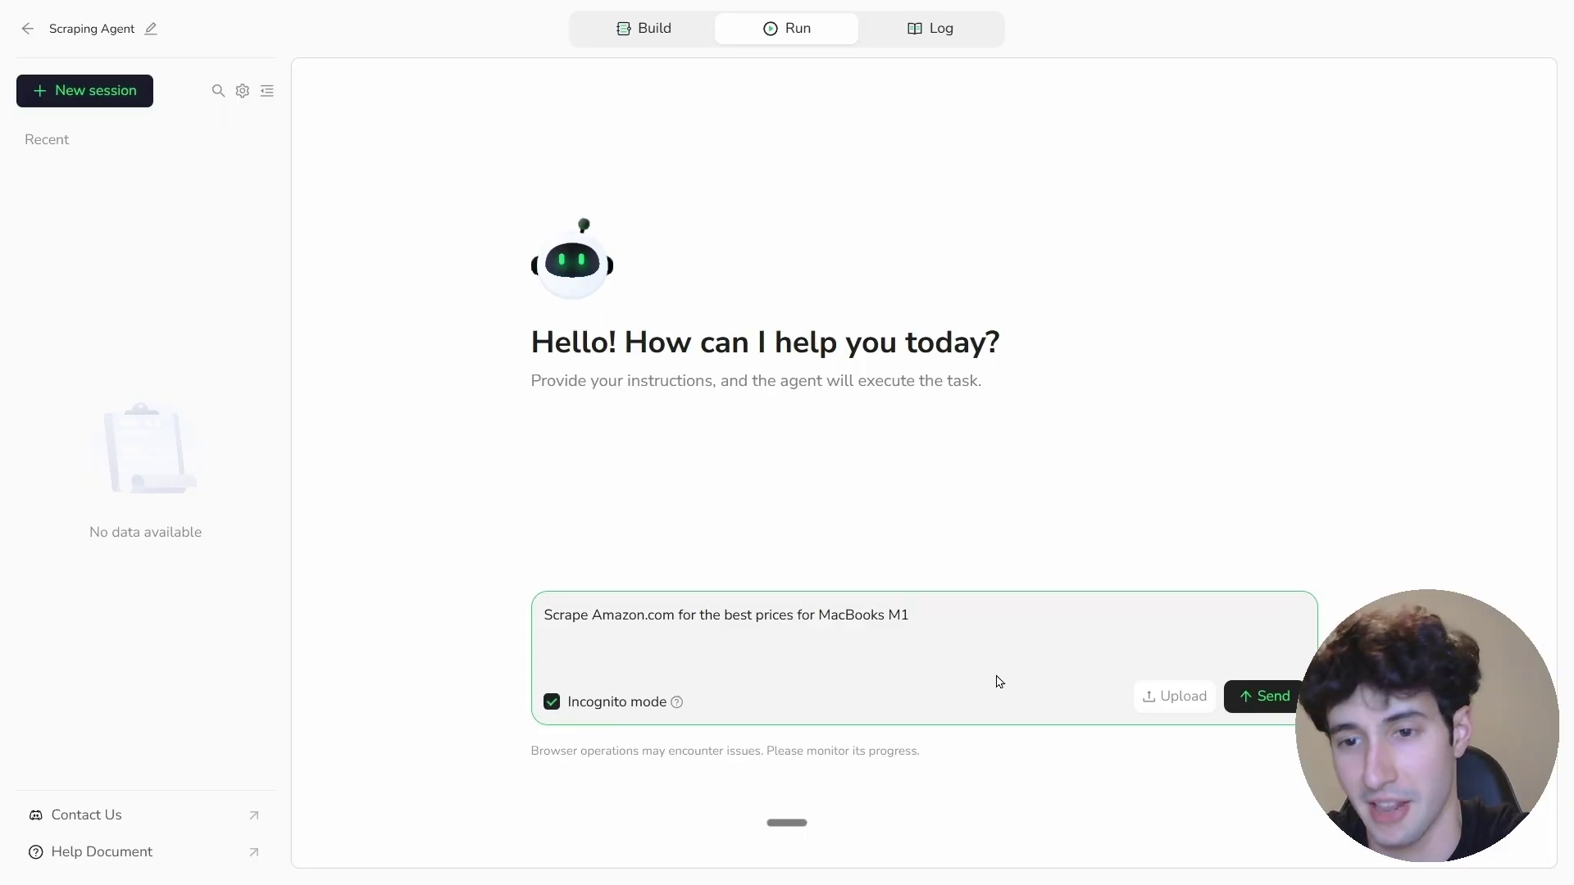
pyautogui.click(1263, 696)
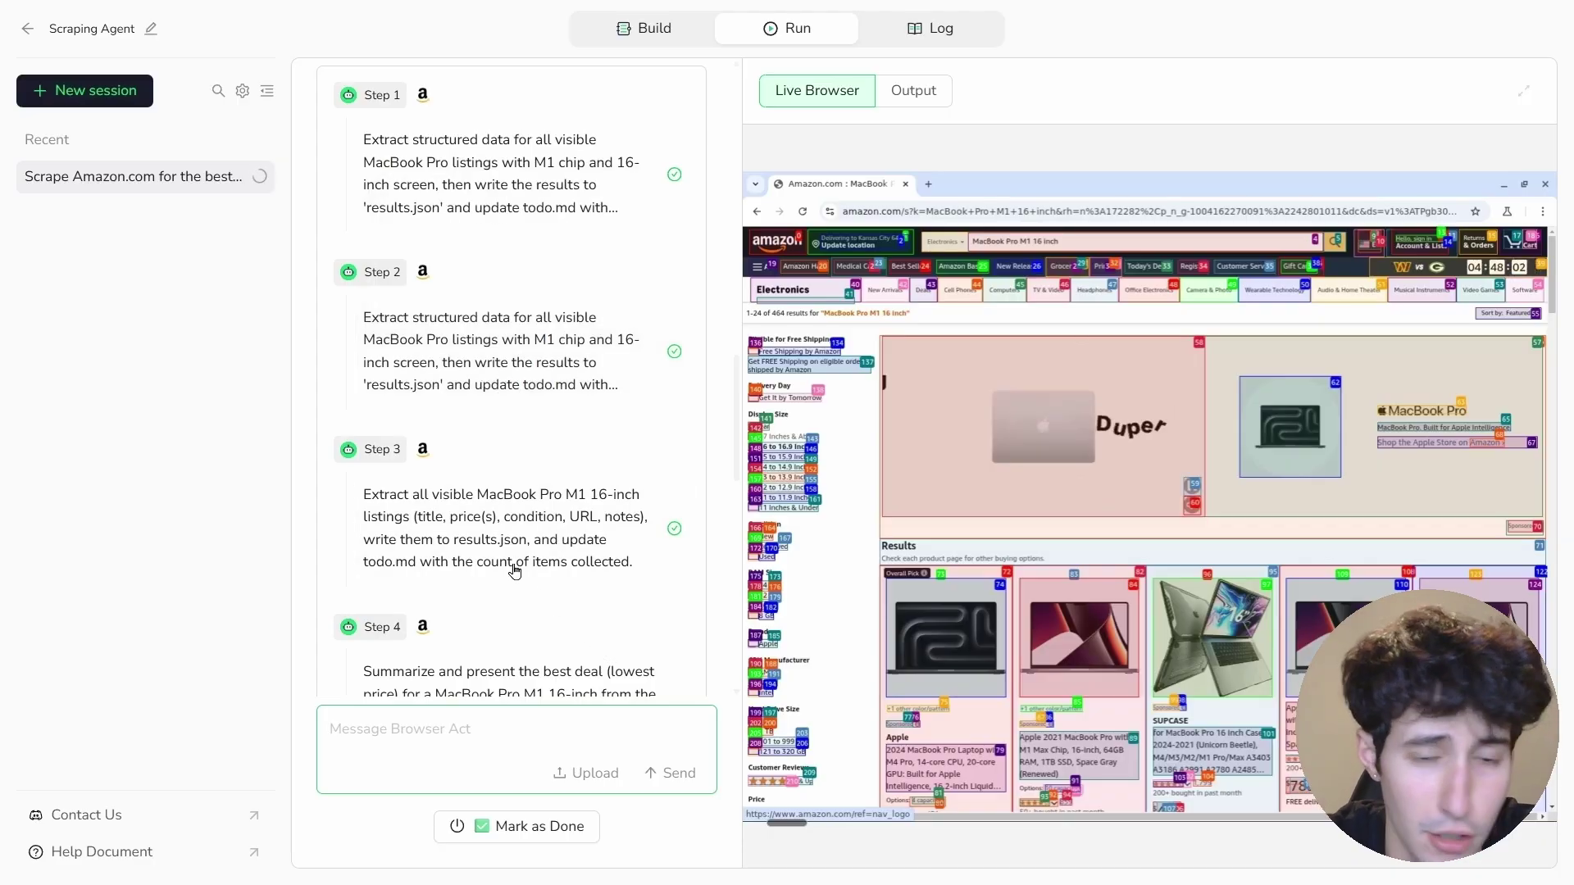
# Read the agent's reported best deal, including its price and URL, and compare it with the title and options on the Amazon product page
pyautogui.scroll(-3, 459, 532)
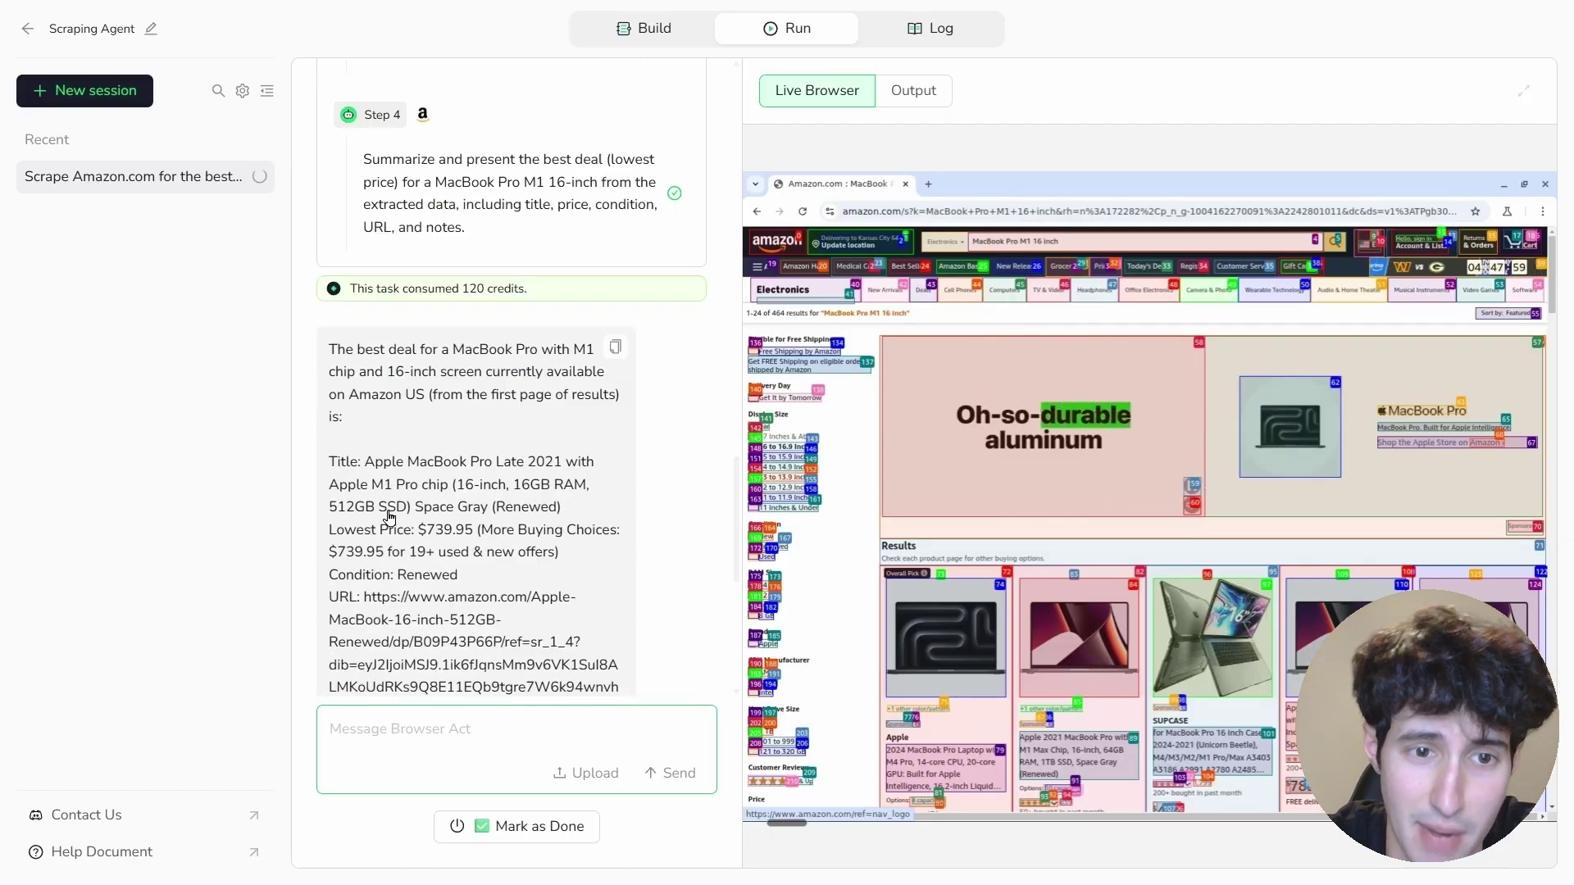
pyautogui.scroll(-3, 381, 393)
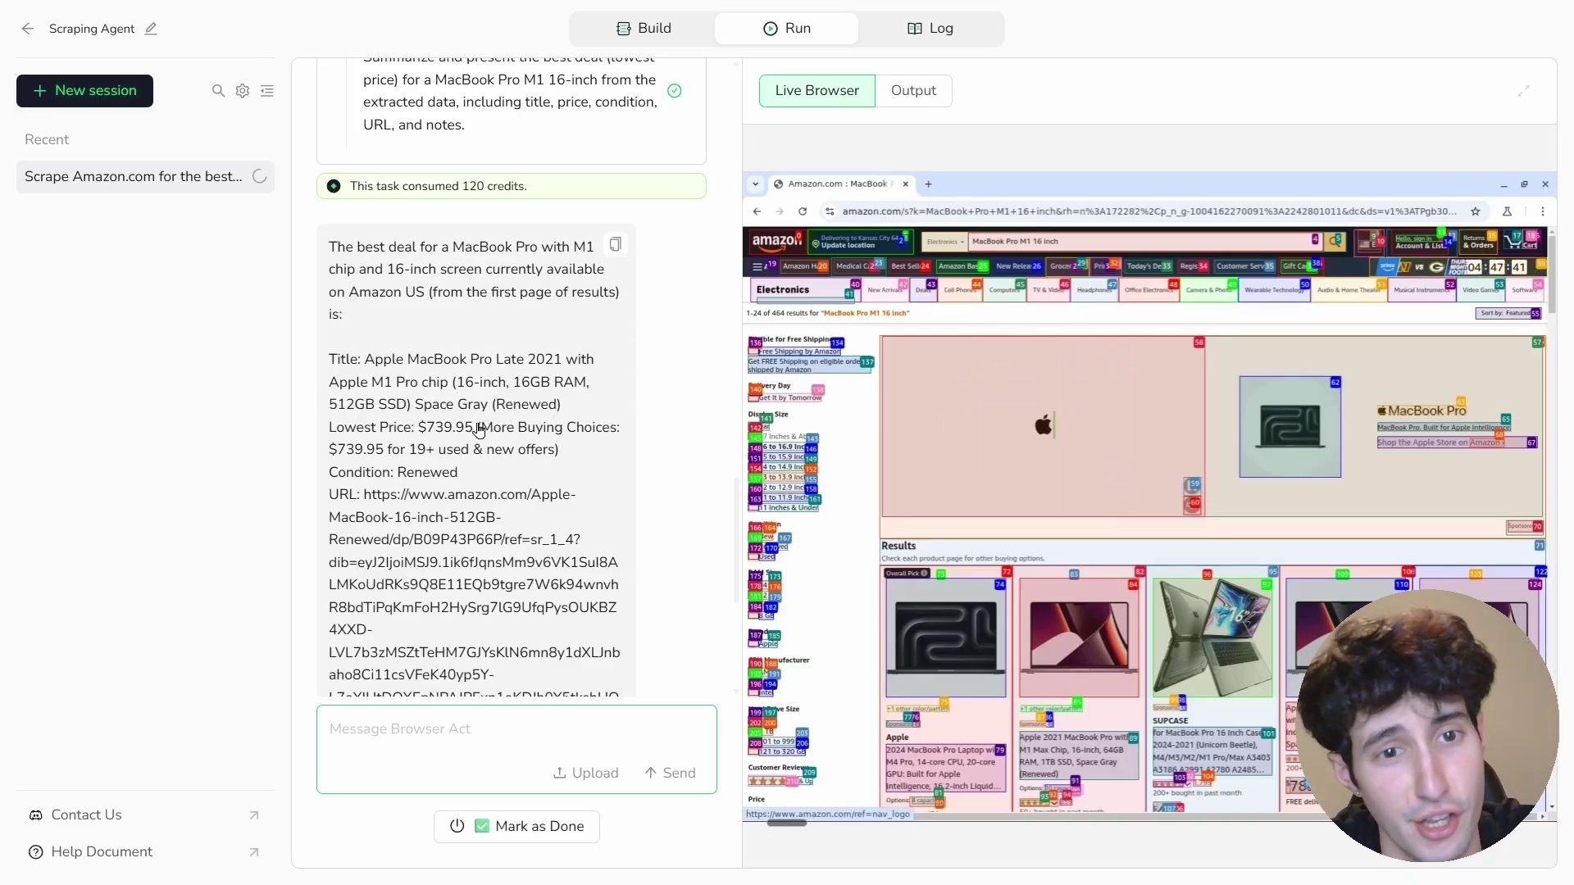
pyautogui.moveTo(419, 428); pyautogui.dragTo(473, 433)
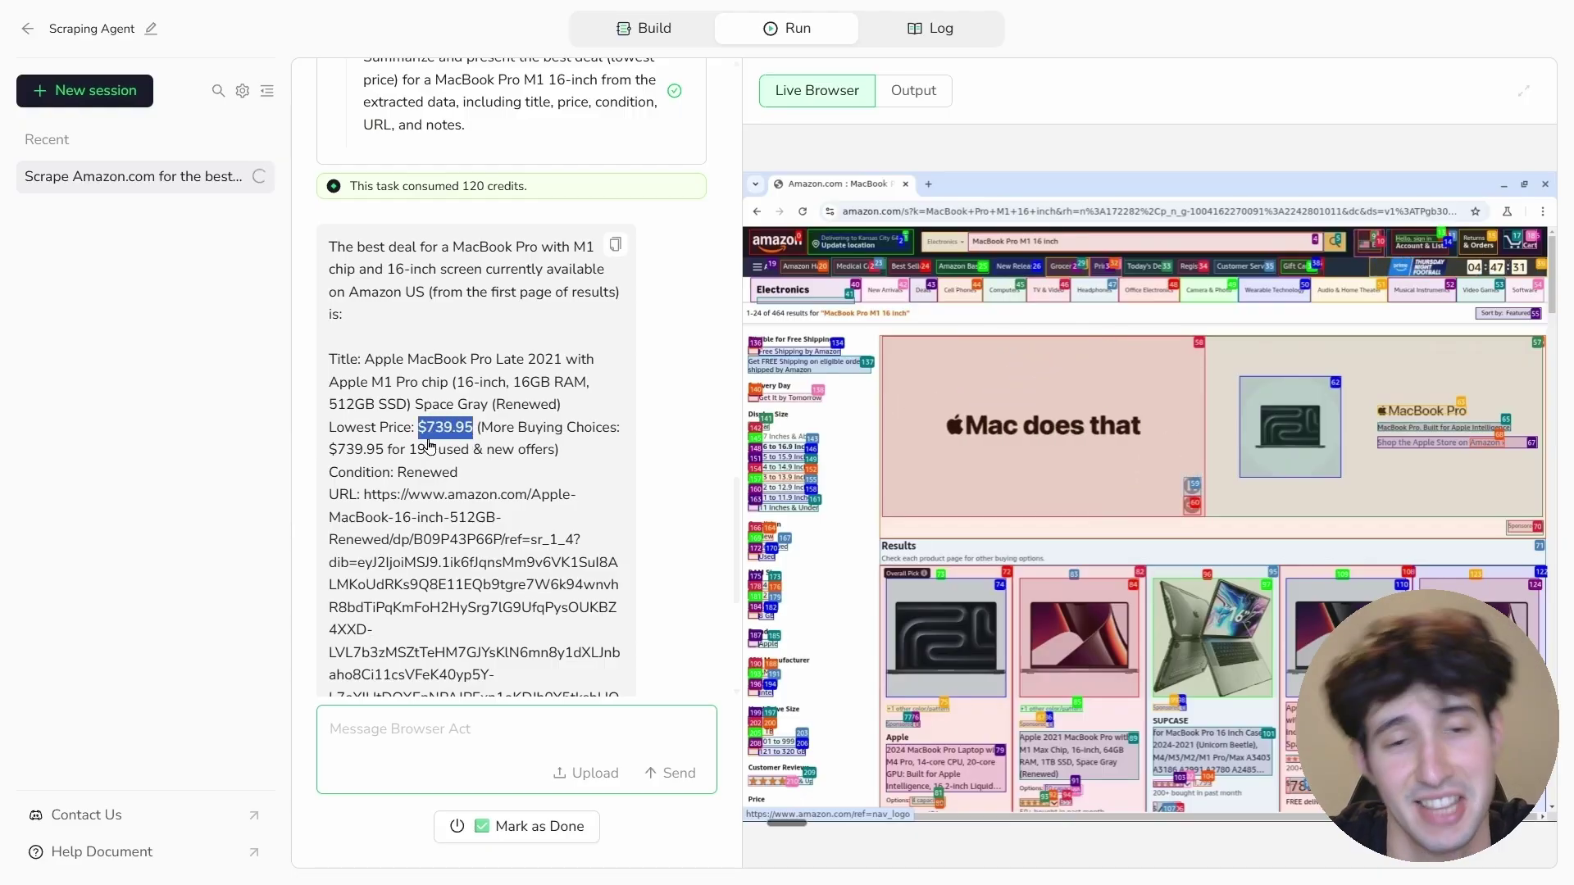
pyautogui.moveTo(364, 495); pyautogui.dragTo(622, 602)
pyautogui.scroll(-1, 442, 509)
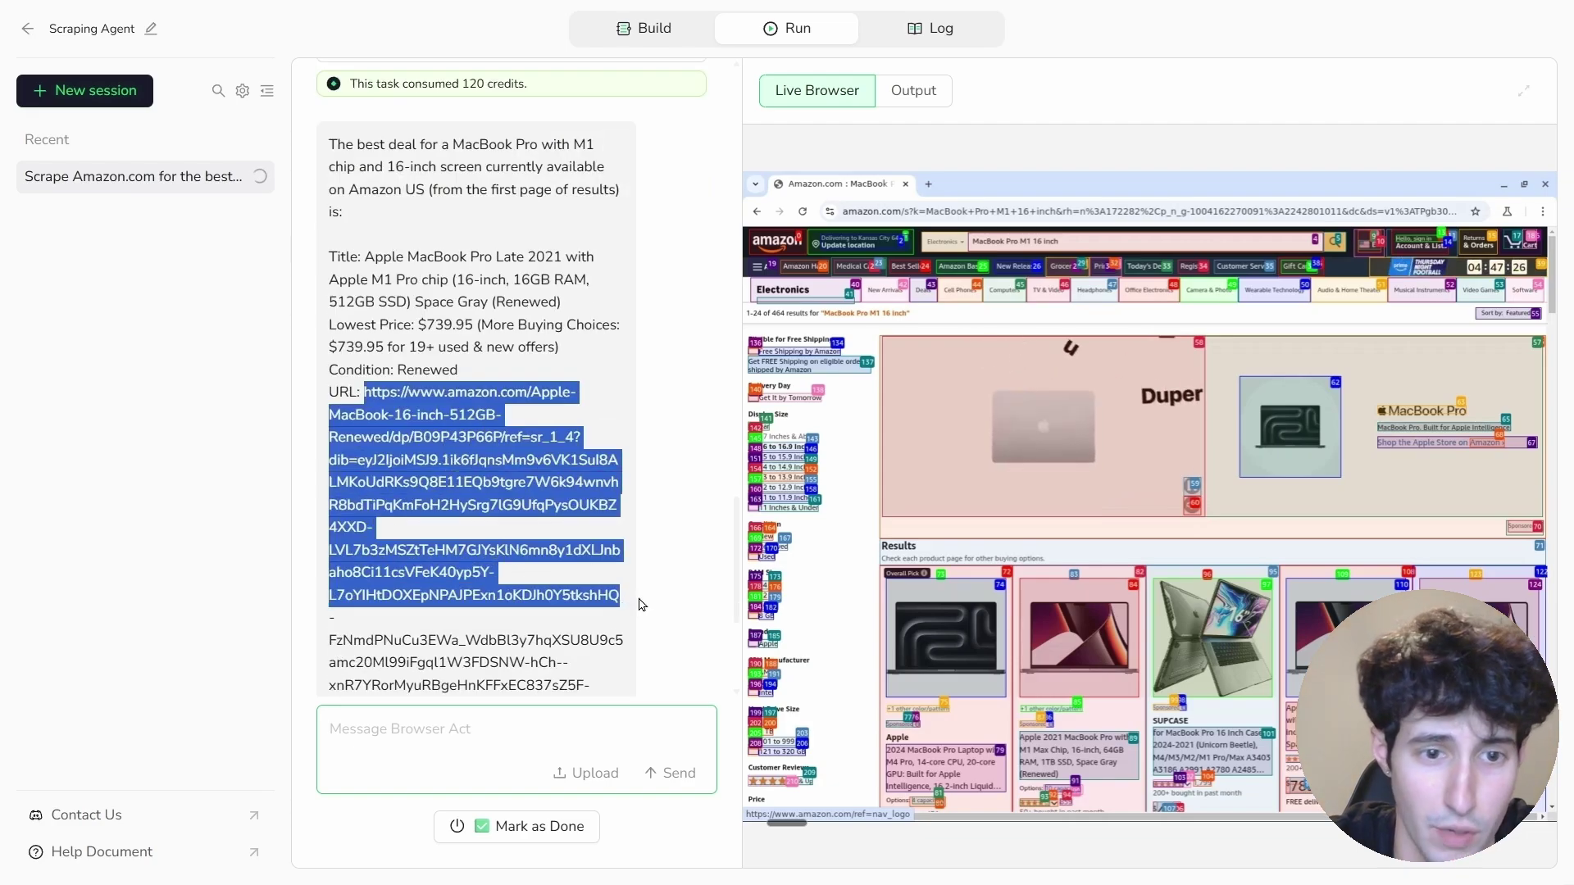
pyautogui.scroll(-2, 443, 524)
pyautogui.scroll(1, 429, 531)
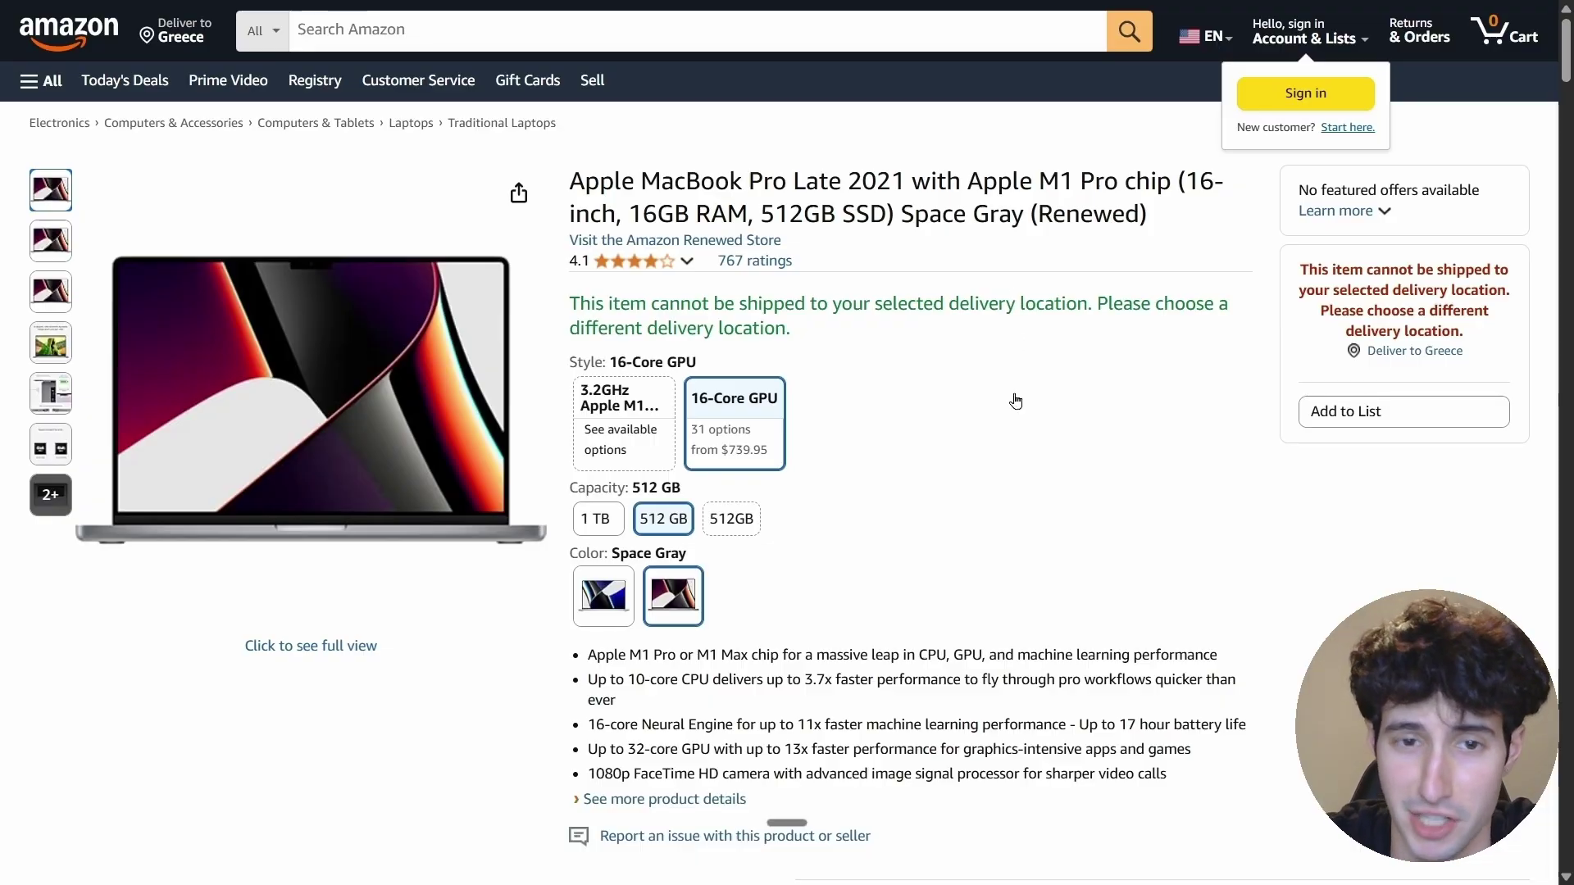
pyautogui.moveTo(613, 182); pyautogui.dragTo(1141, 212)
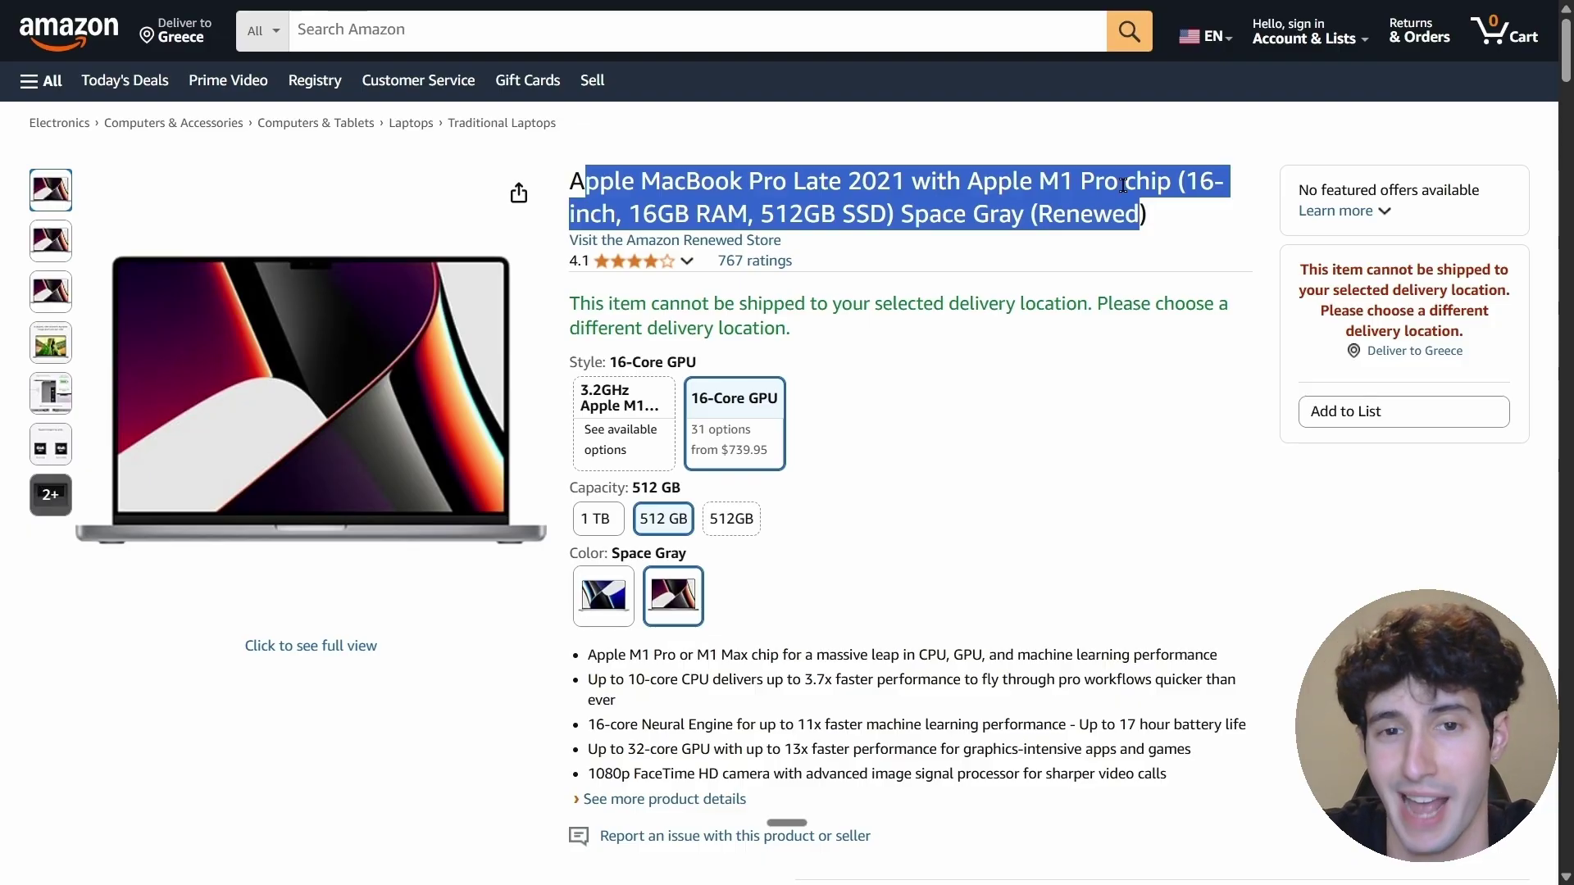
pyautogui.click(767, 490)
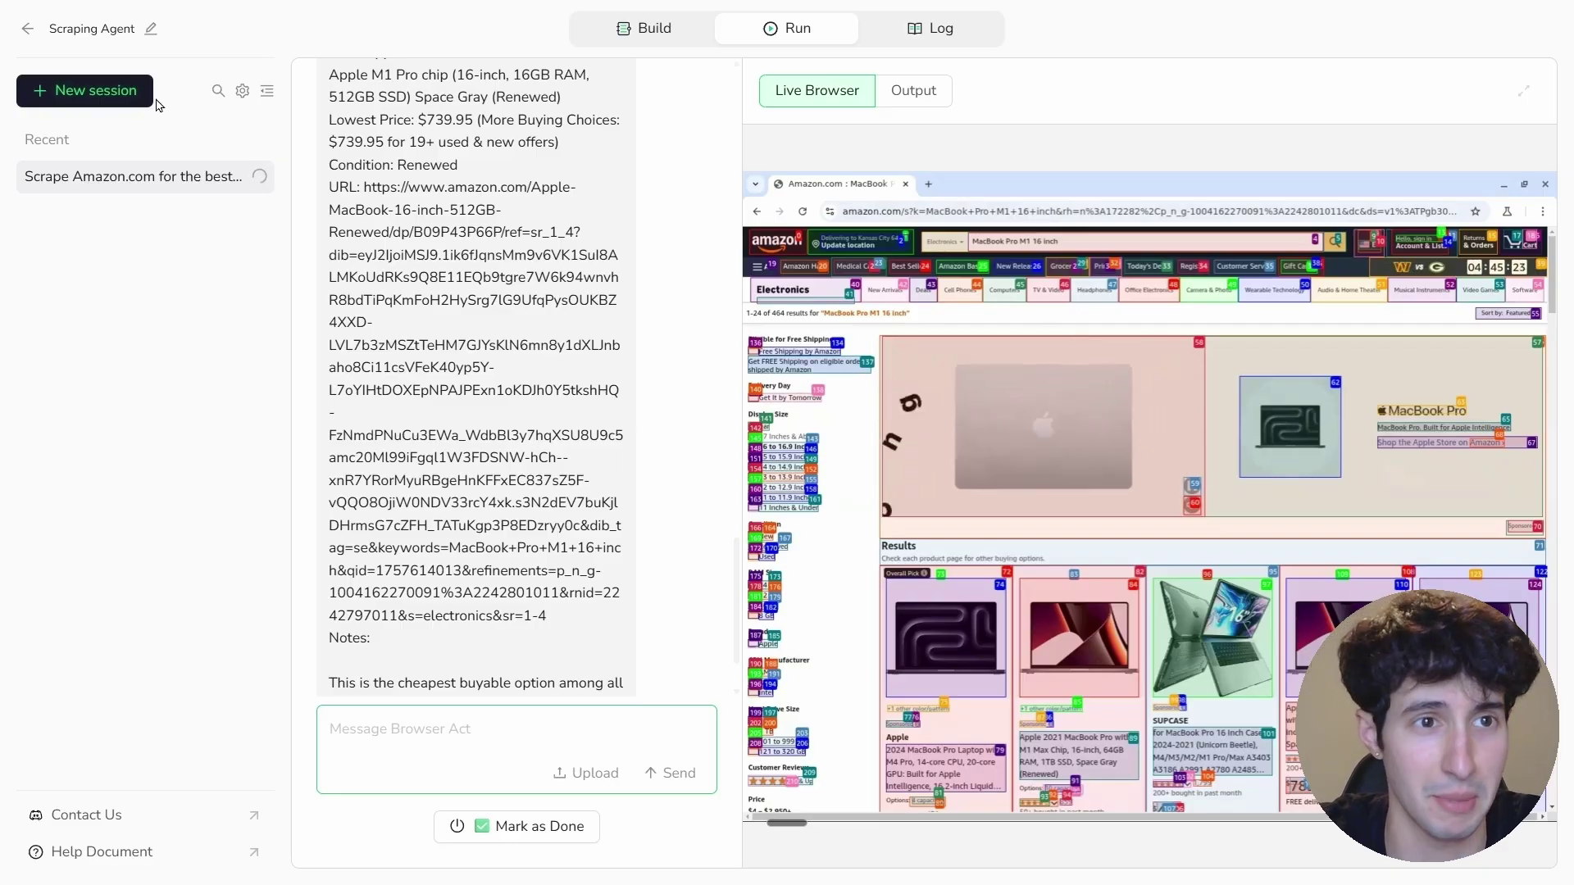
# Leave the Scraping Agent's run session and return to the list of agents
pyautogui.click(28, 33)
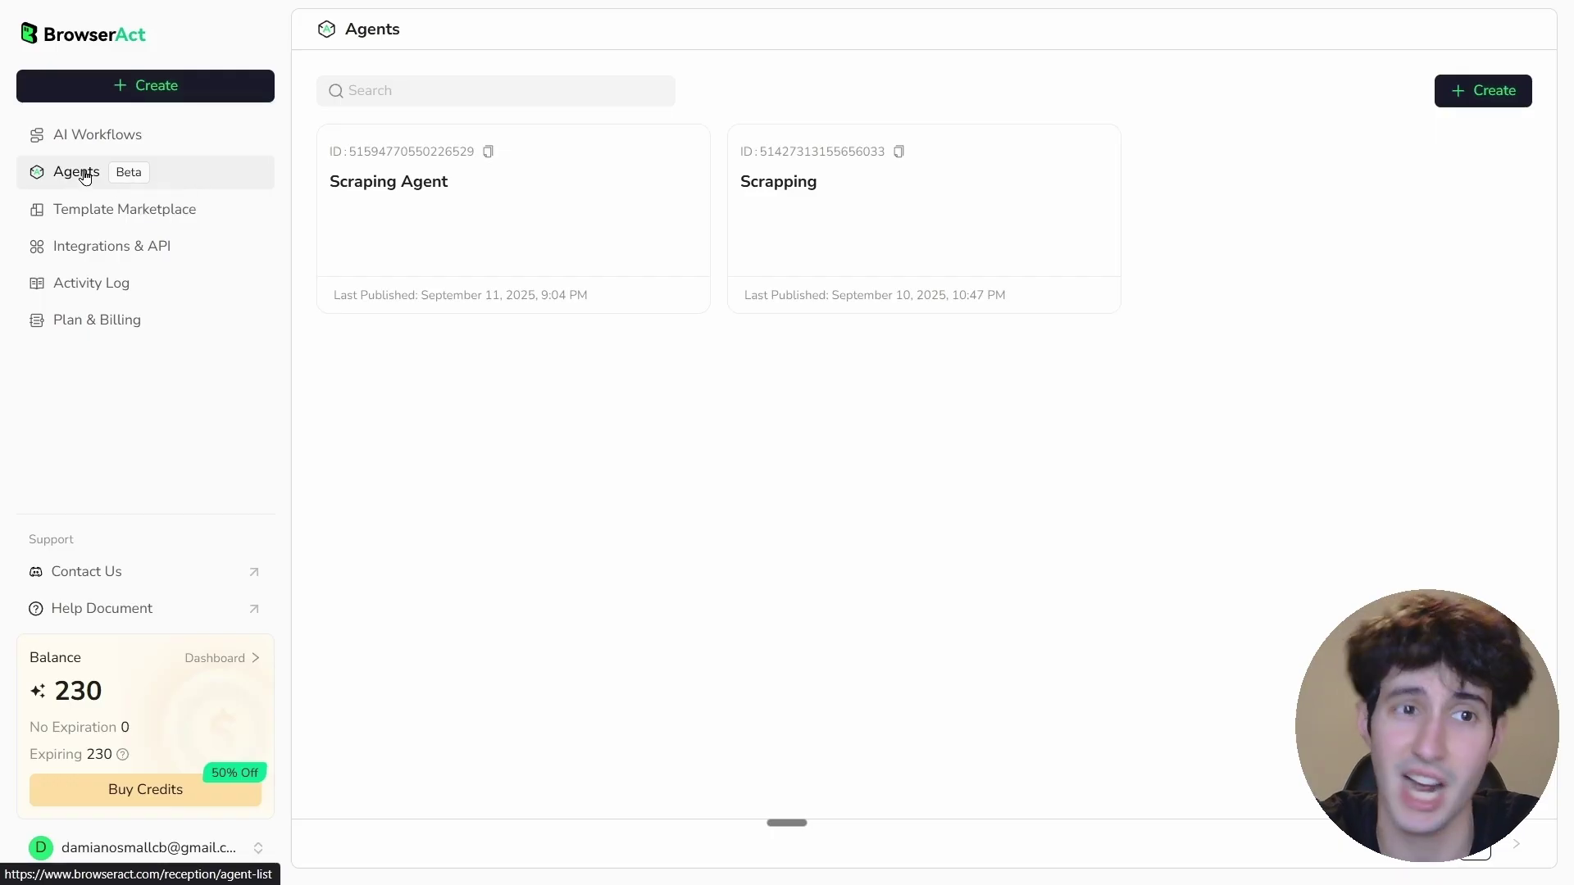
# Create a new AI workflow named "Workflow" and save it as a draft
pyautogui.click(129, 146)
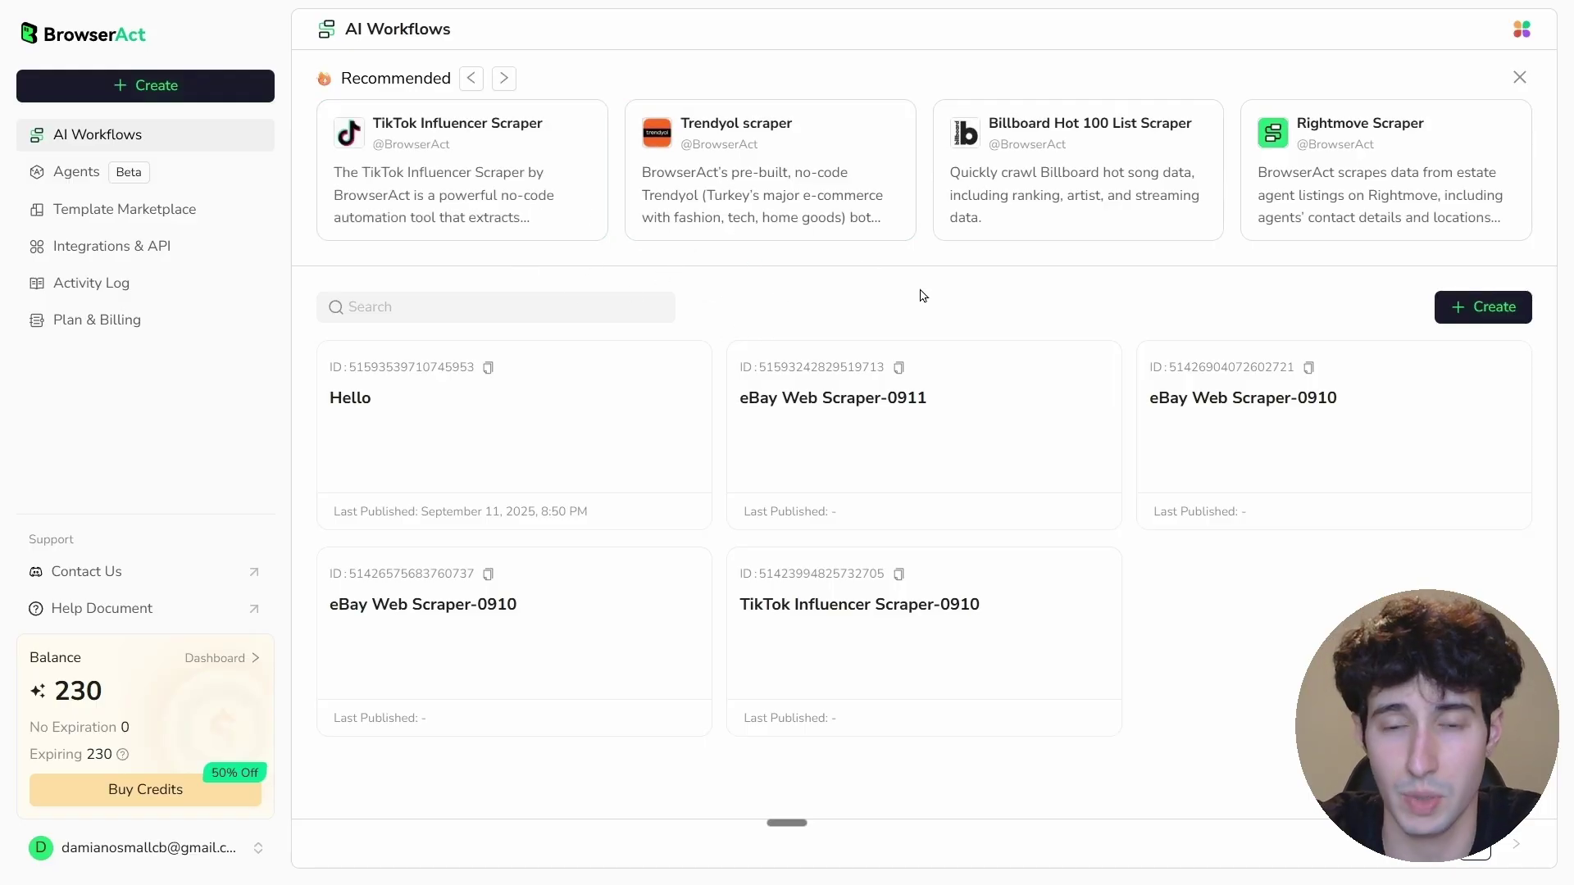
pyautogui.click(1466, 306)
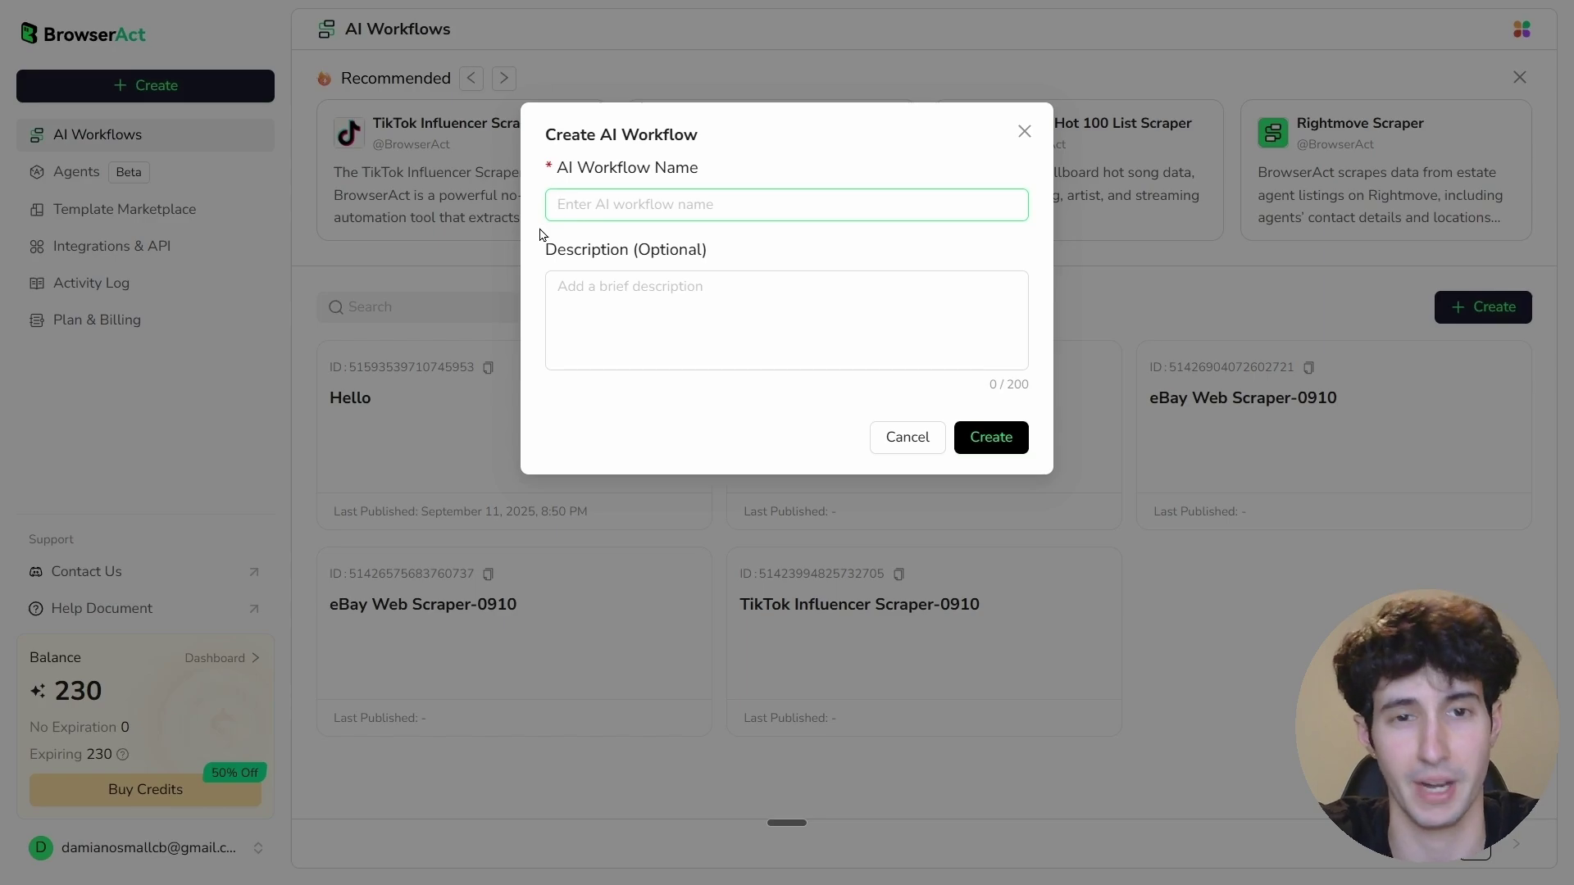
pyautogui.write('Workflow')
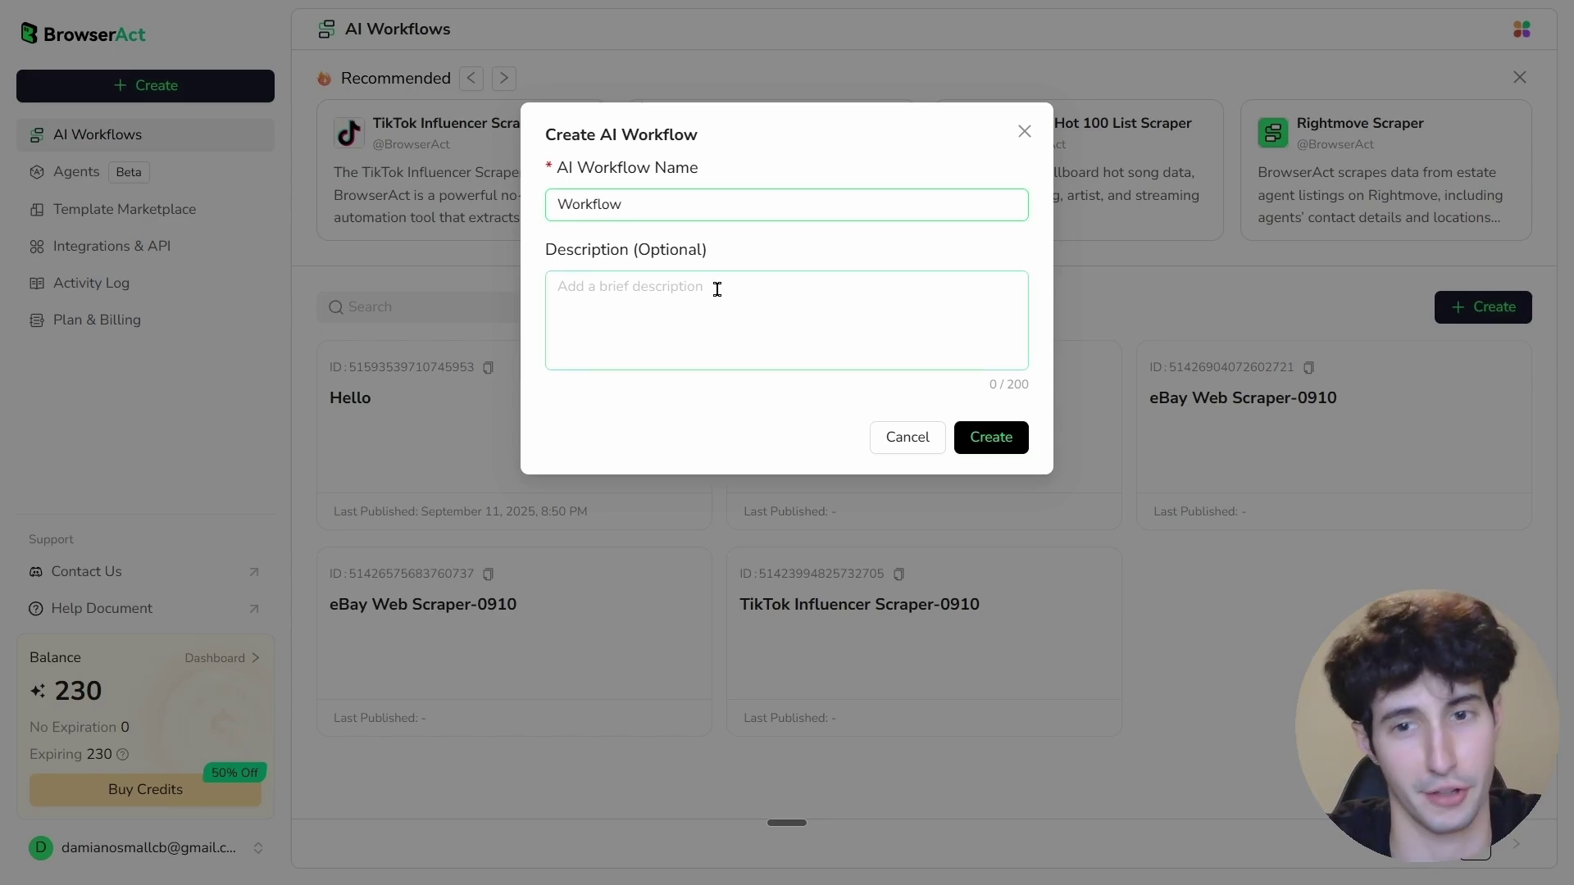
pyautogui.click(979, 449)
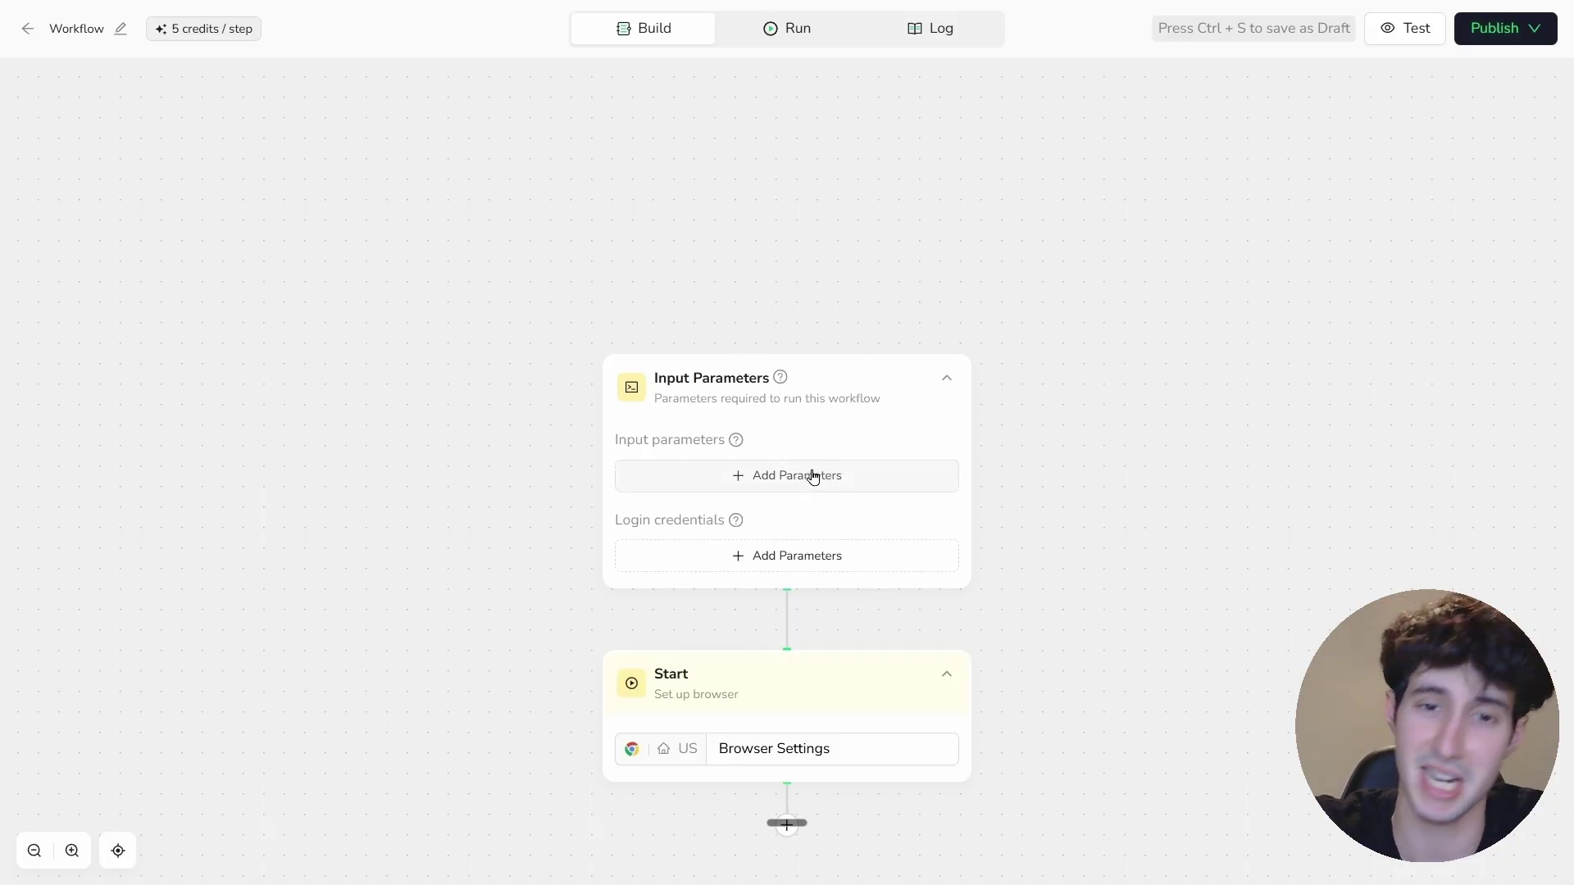
pyautogui.hotkey('ctrl', 's')
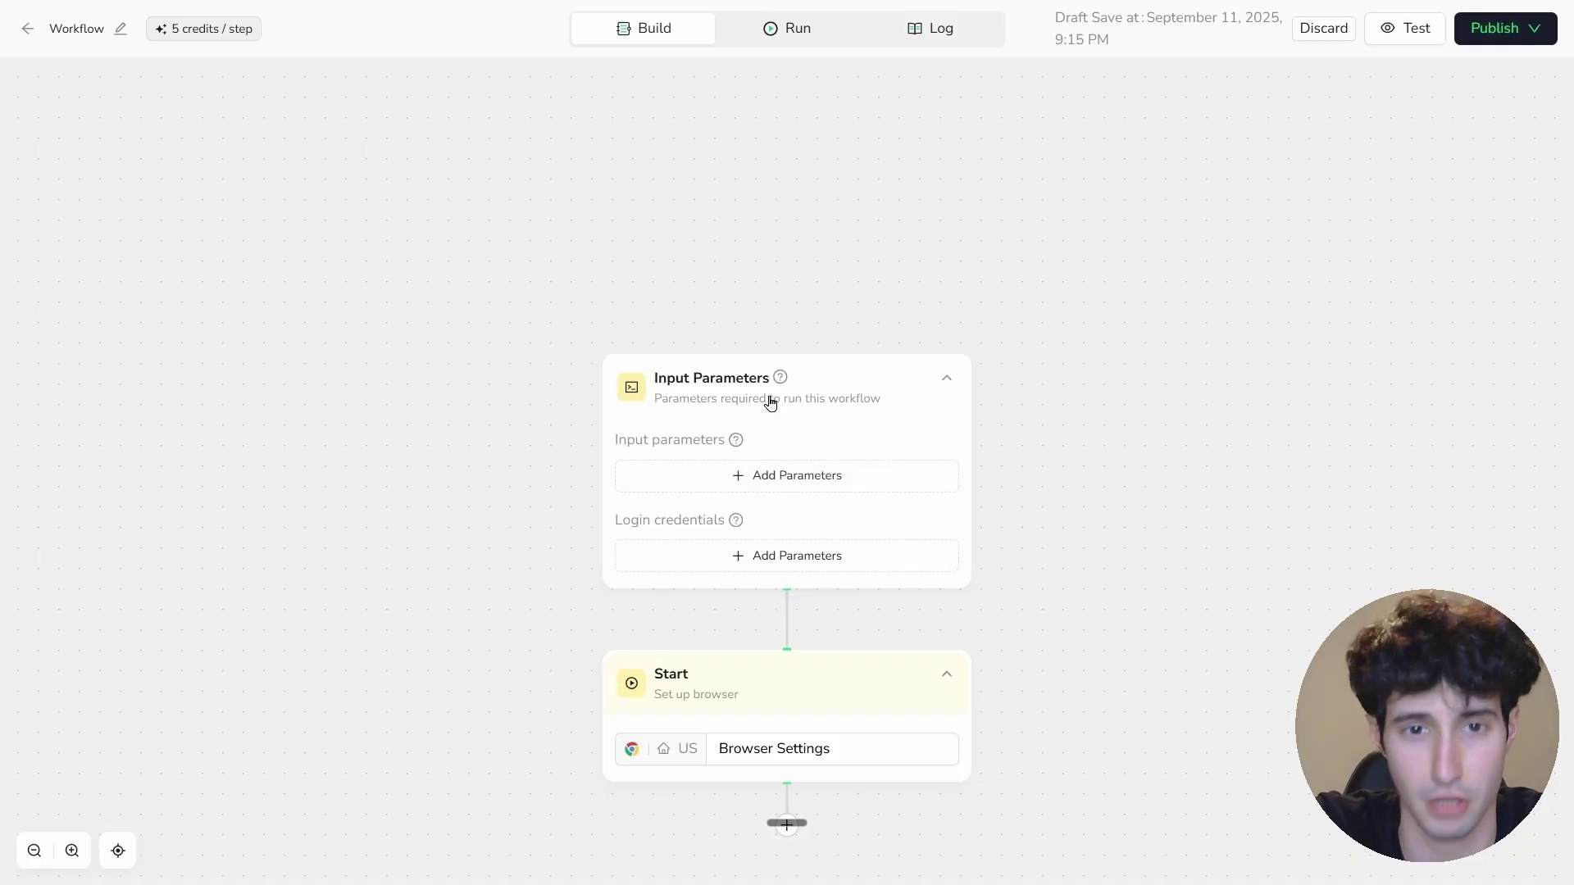
# Add an input parameter named "Amazon" to the workflow's Input Parameters node
pyautogui.scroll(-1, 779, 398)
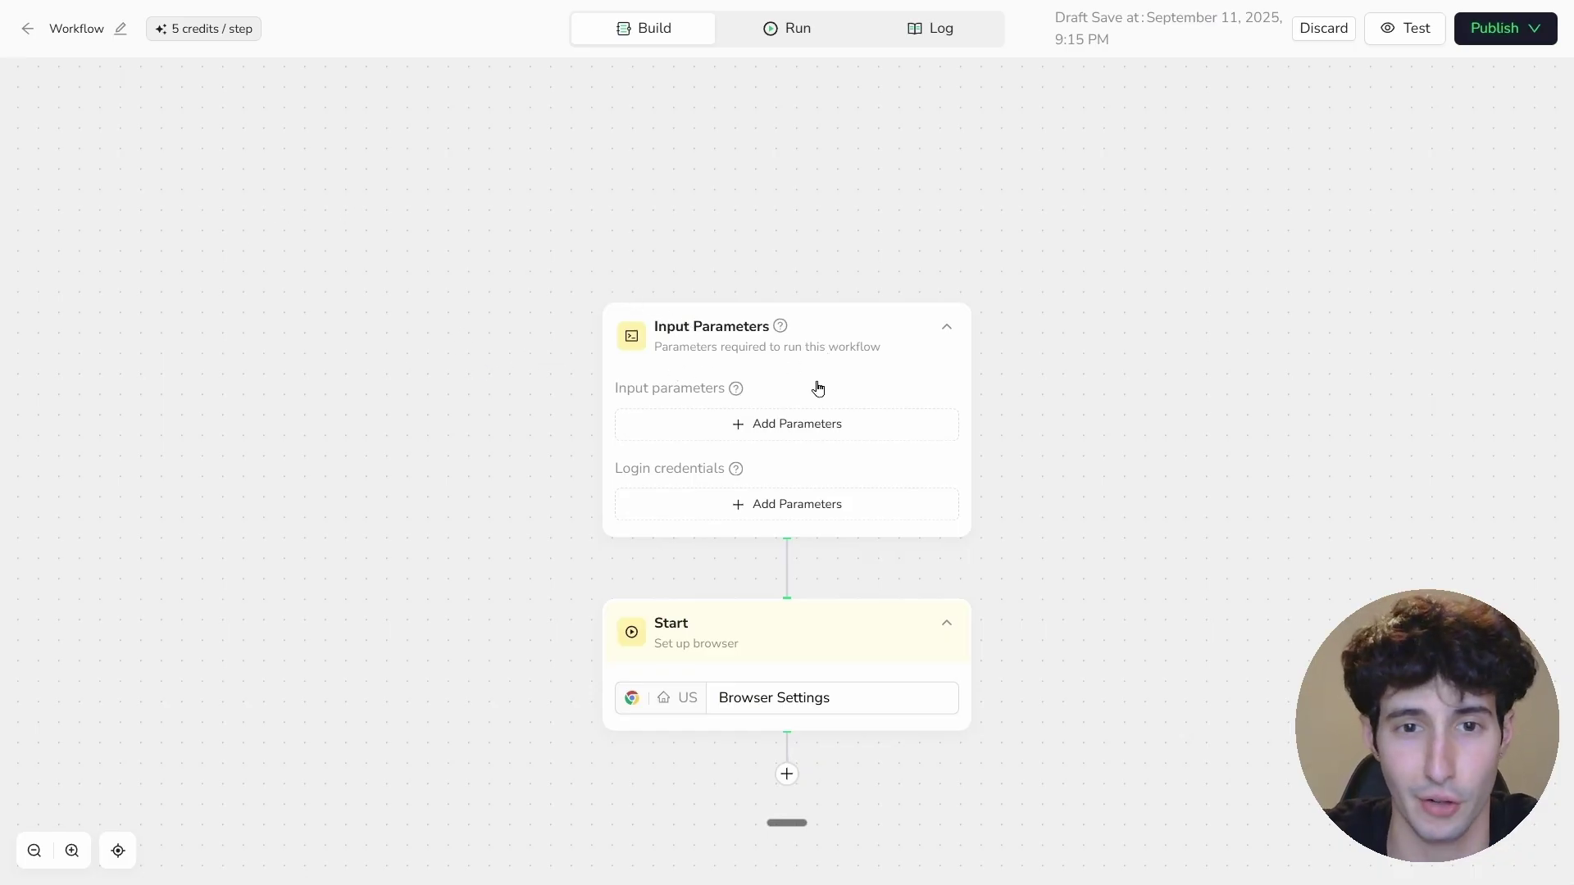
pyautogui.scroll(-1, 811, 390)
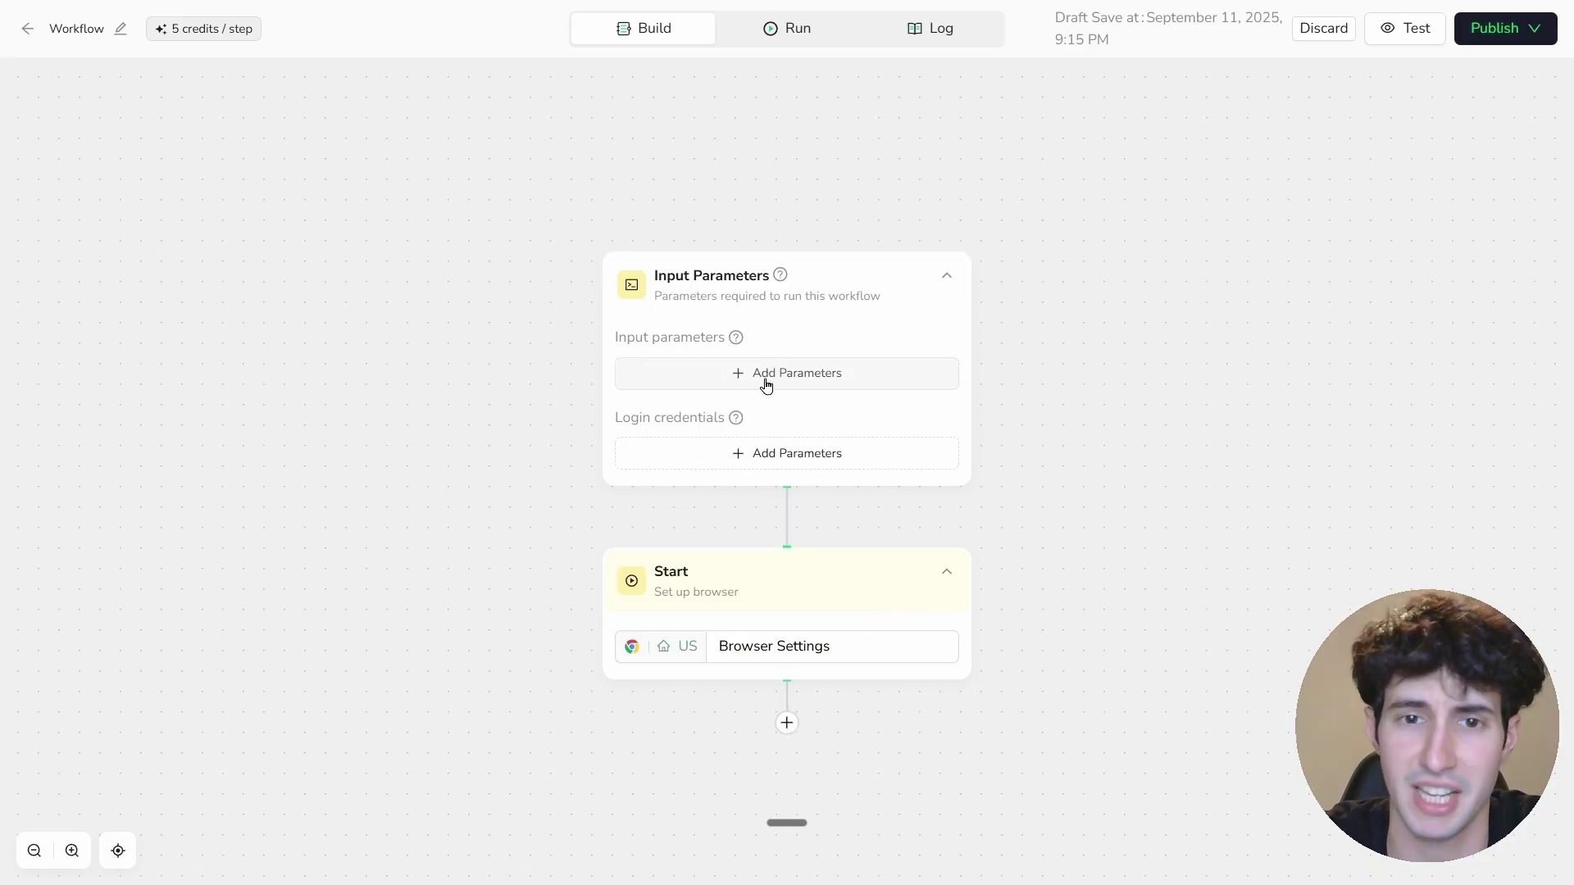
pyautogui.click(765, 387)
pyautogui.click(615, 211)
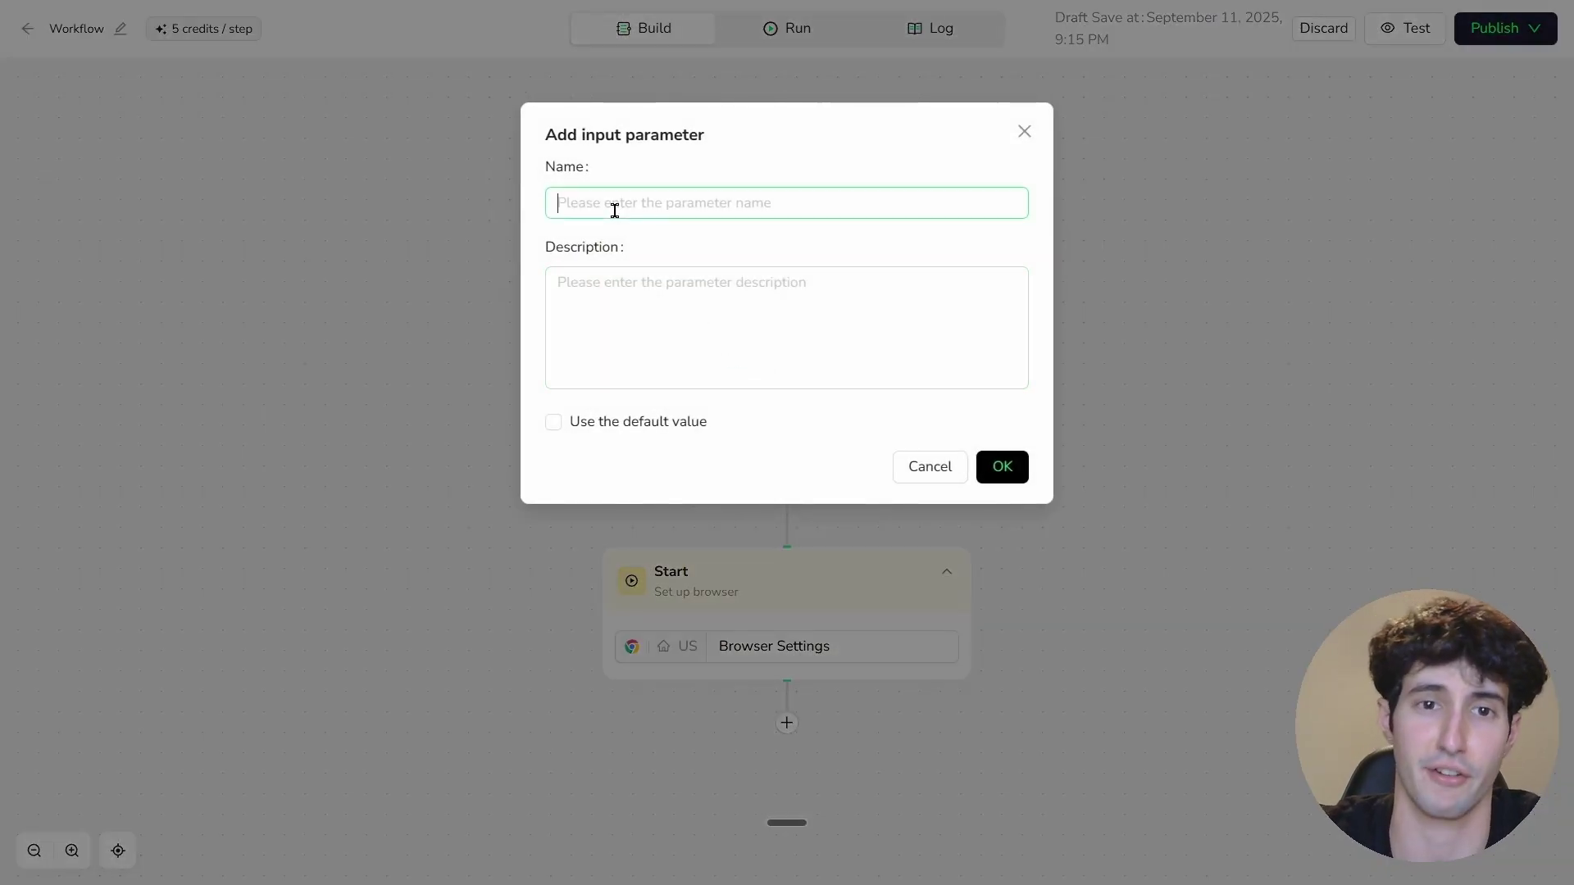
pyautogui.write('Amazon')
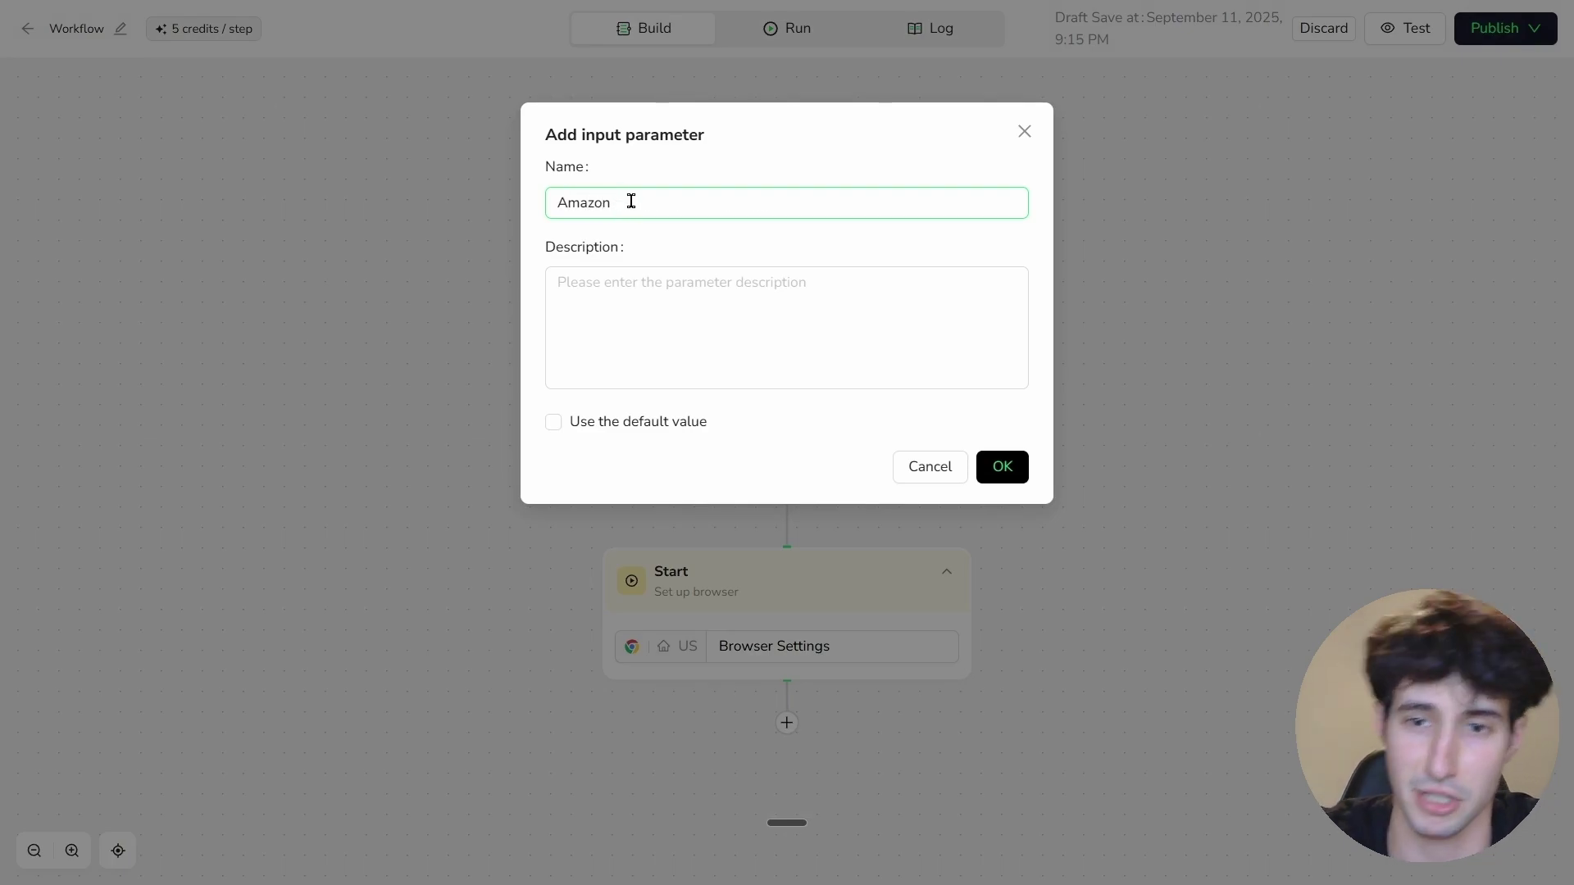
pyautogui.press('Return')
pyautogui.moveTo(736, 416)
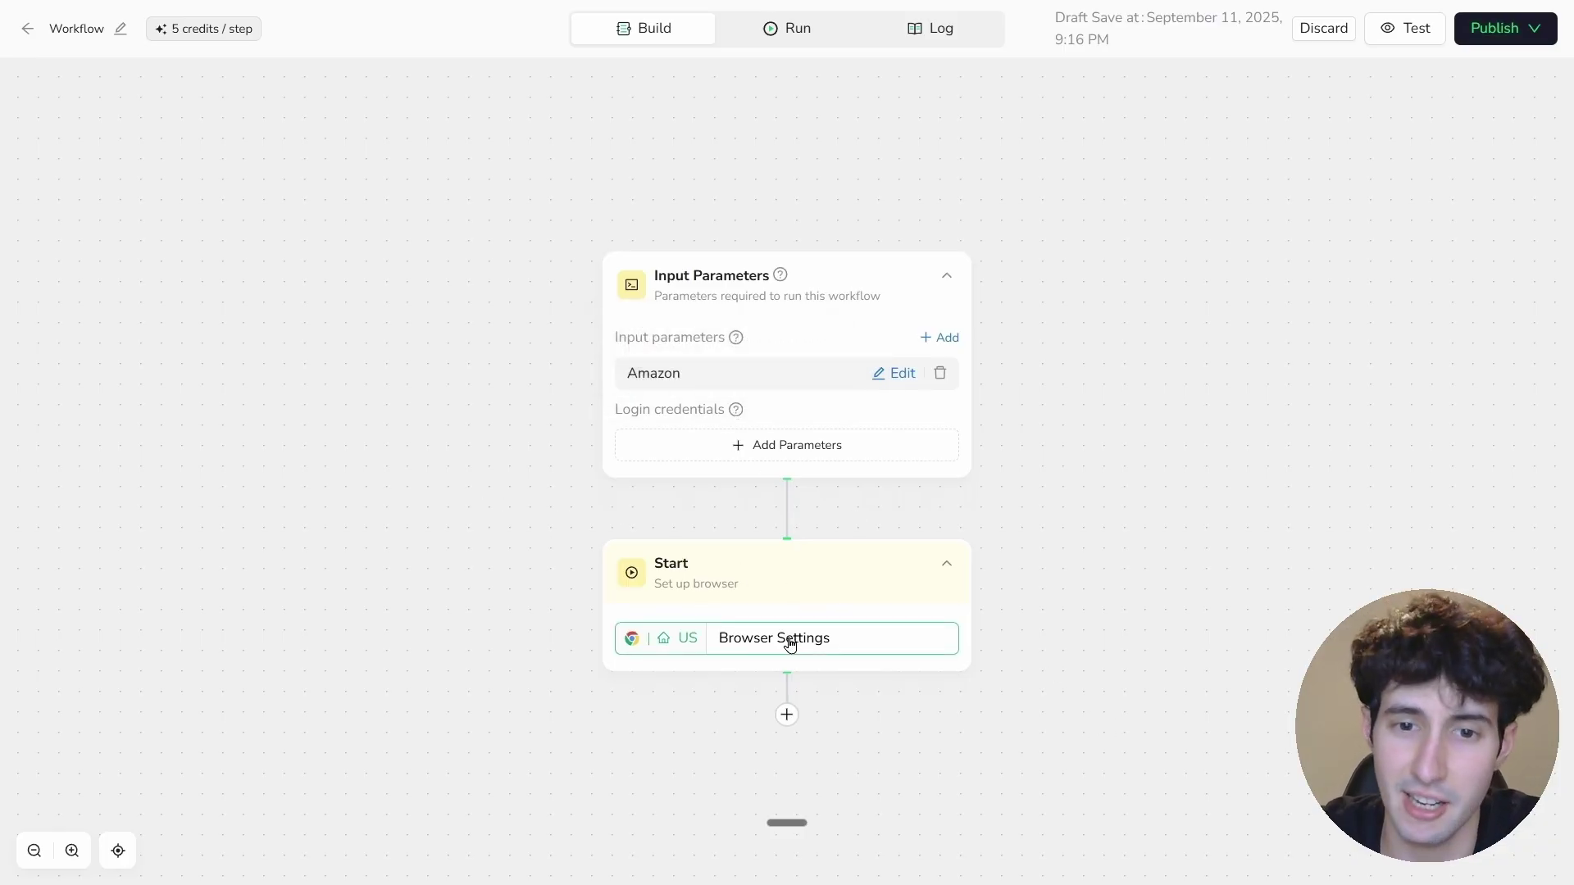
# Add a Visit Page node after the Start node and set its target page description to "Amazon"
pyautogui.scroll(-1, 789, 643)
pyautogui.click(786, 613)
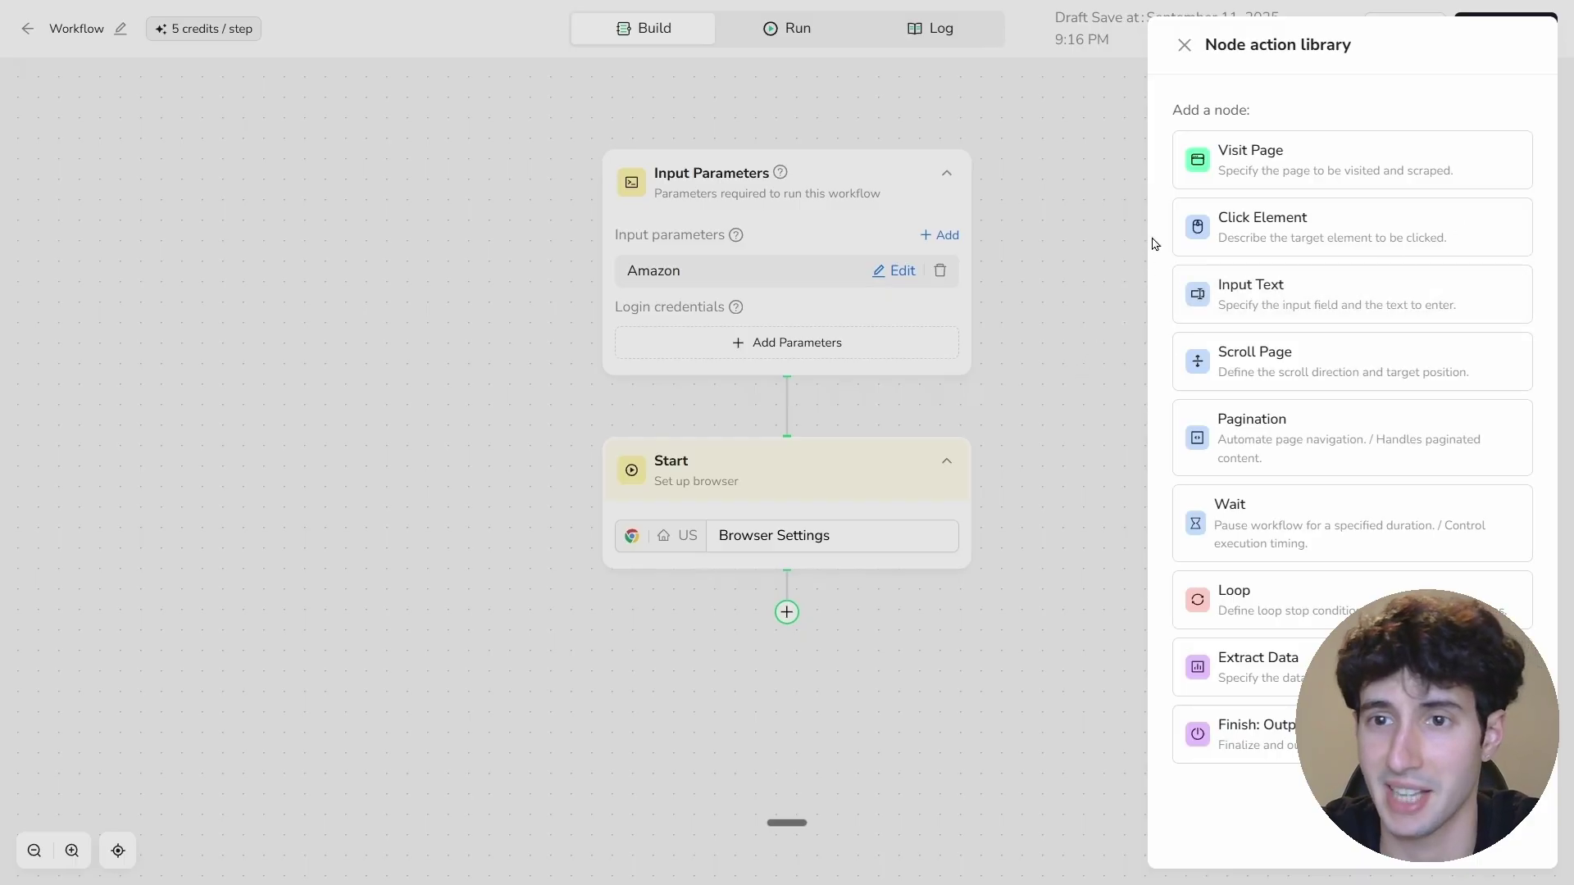
pyautogui.click(1269, 180)
pyautogui.scroll(-2, 664, 713)
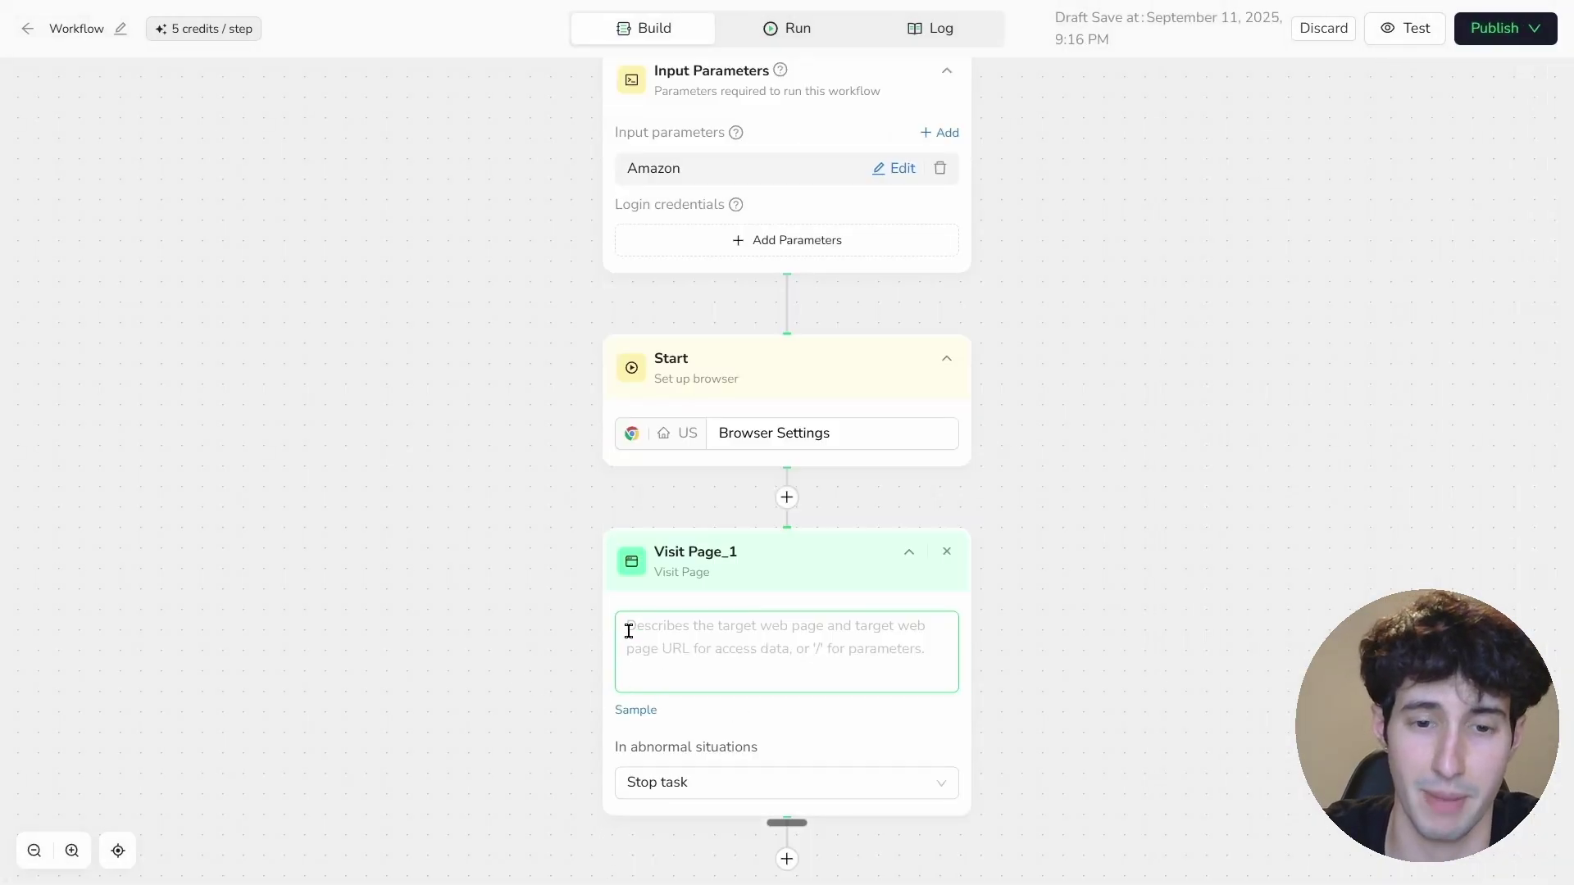
pyautogui.scroll(-1, 671, 615)
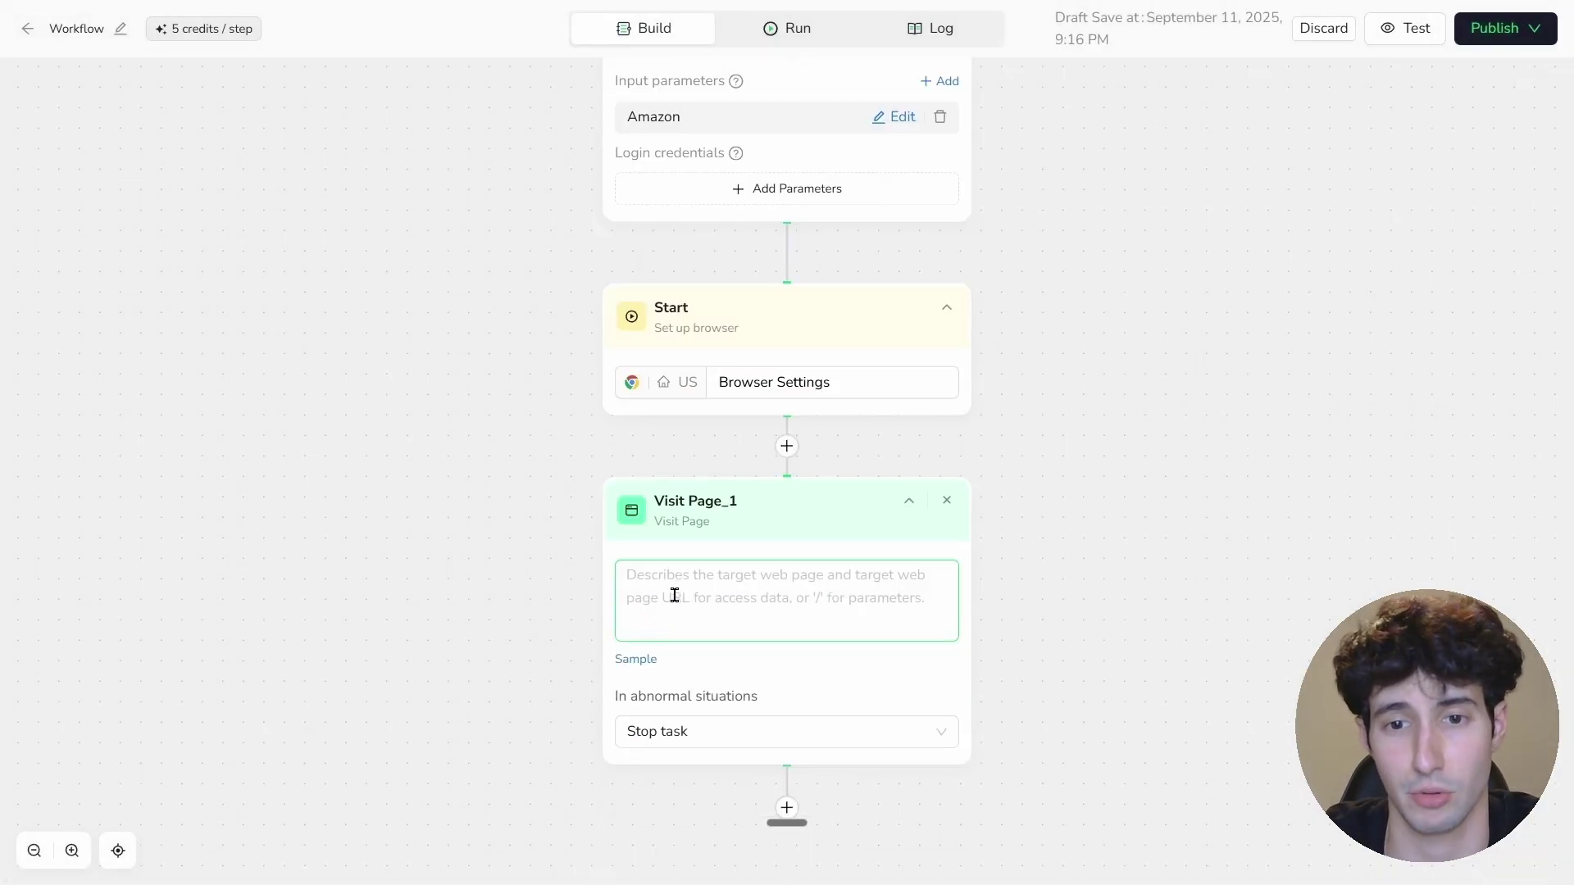
pyautogui.write('Amaz')
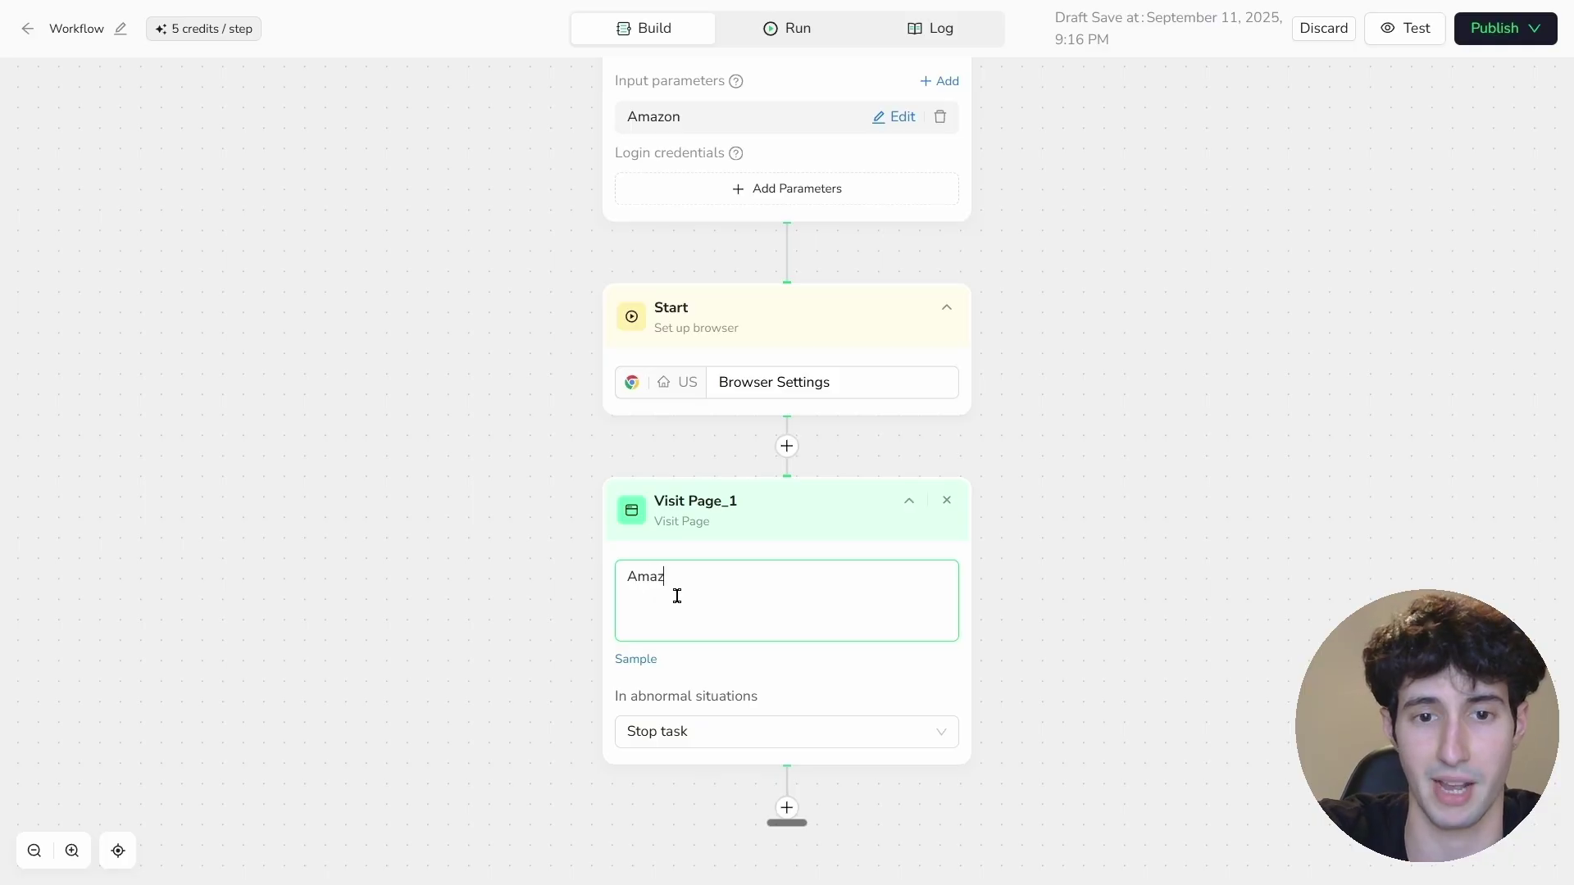
pyautogui.write('on')
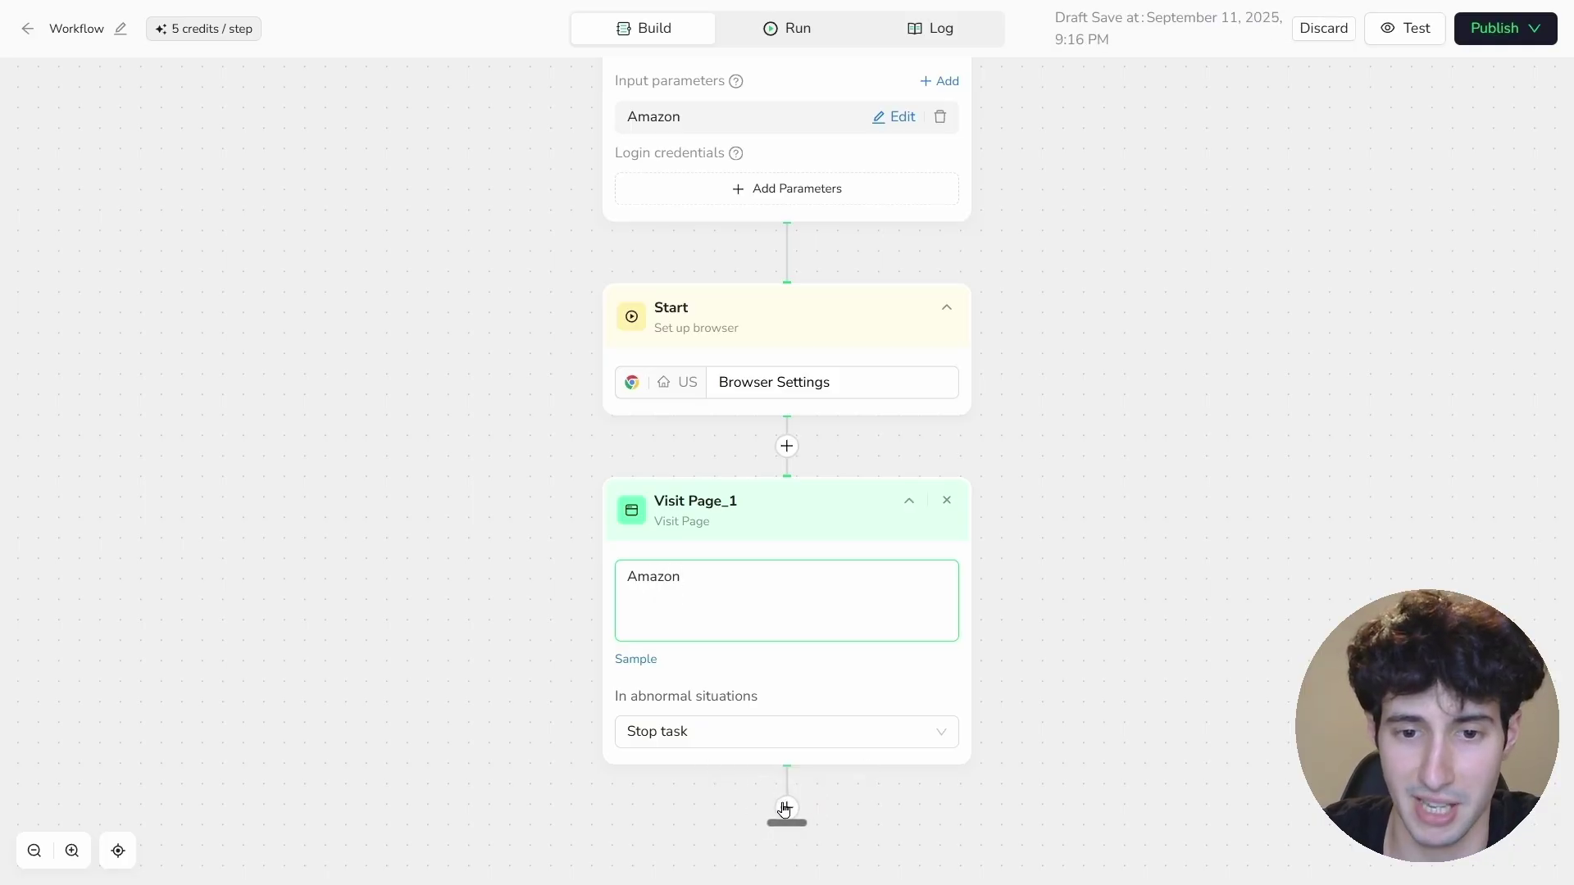
# Add a Click Element node after the Visit Page node and describe its target as "The search"
pyautogui.click(784, 808)
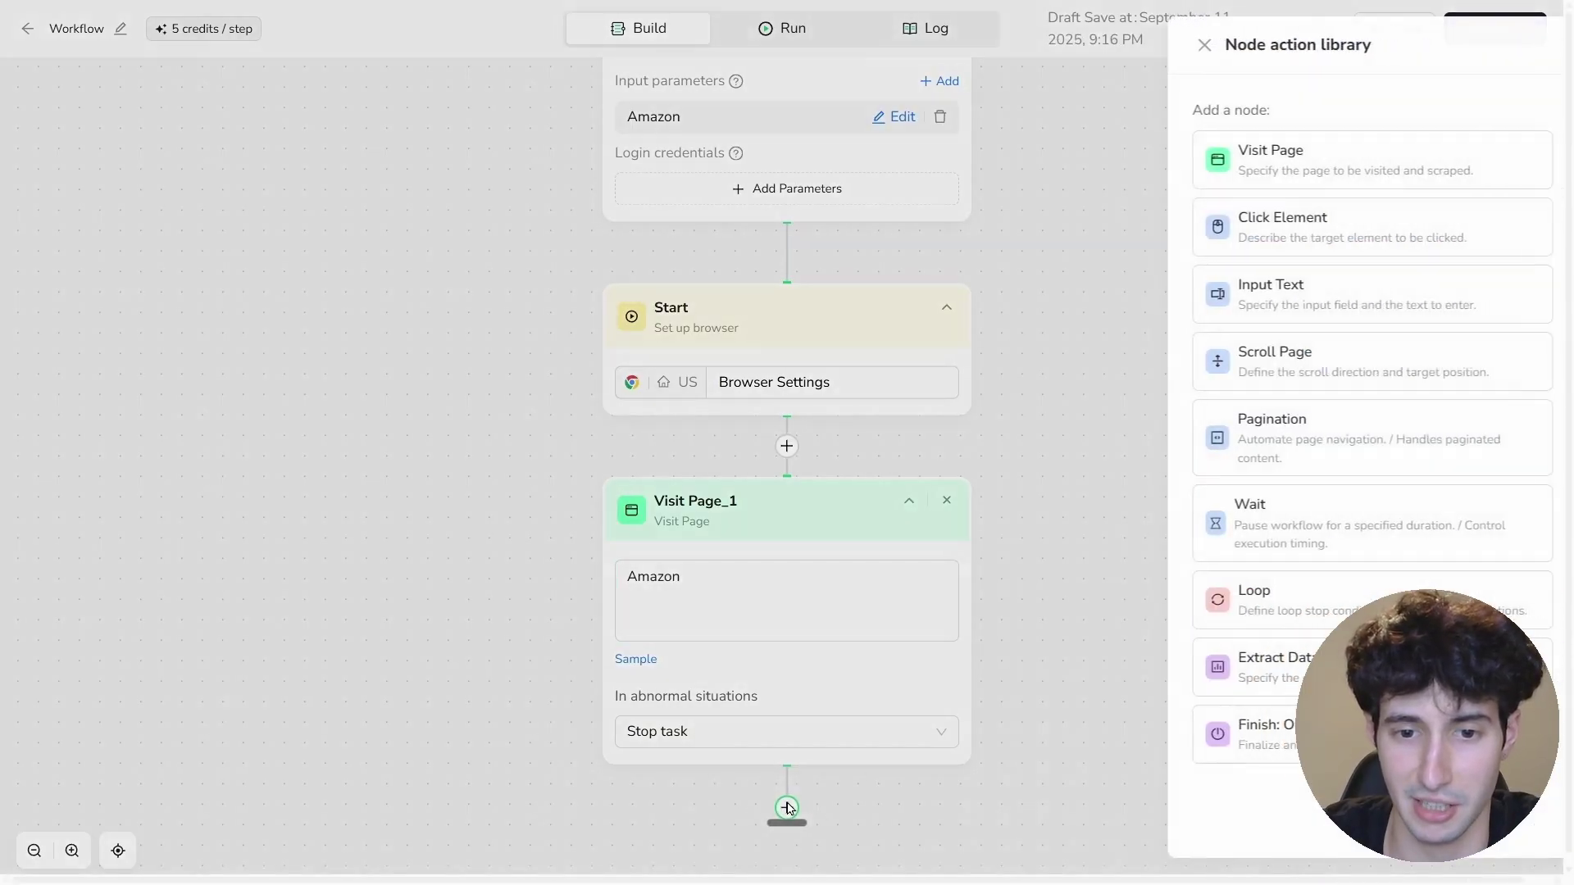
pyautogui.click(1301, 246)
pyautogui.scroll(-5, 719, 631)
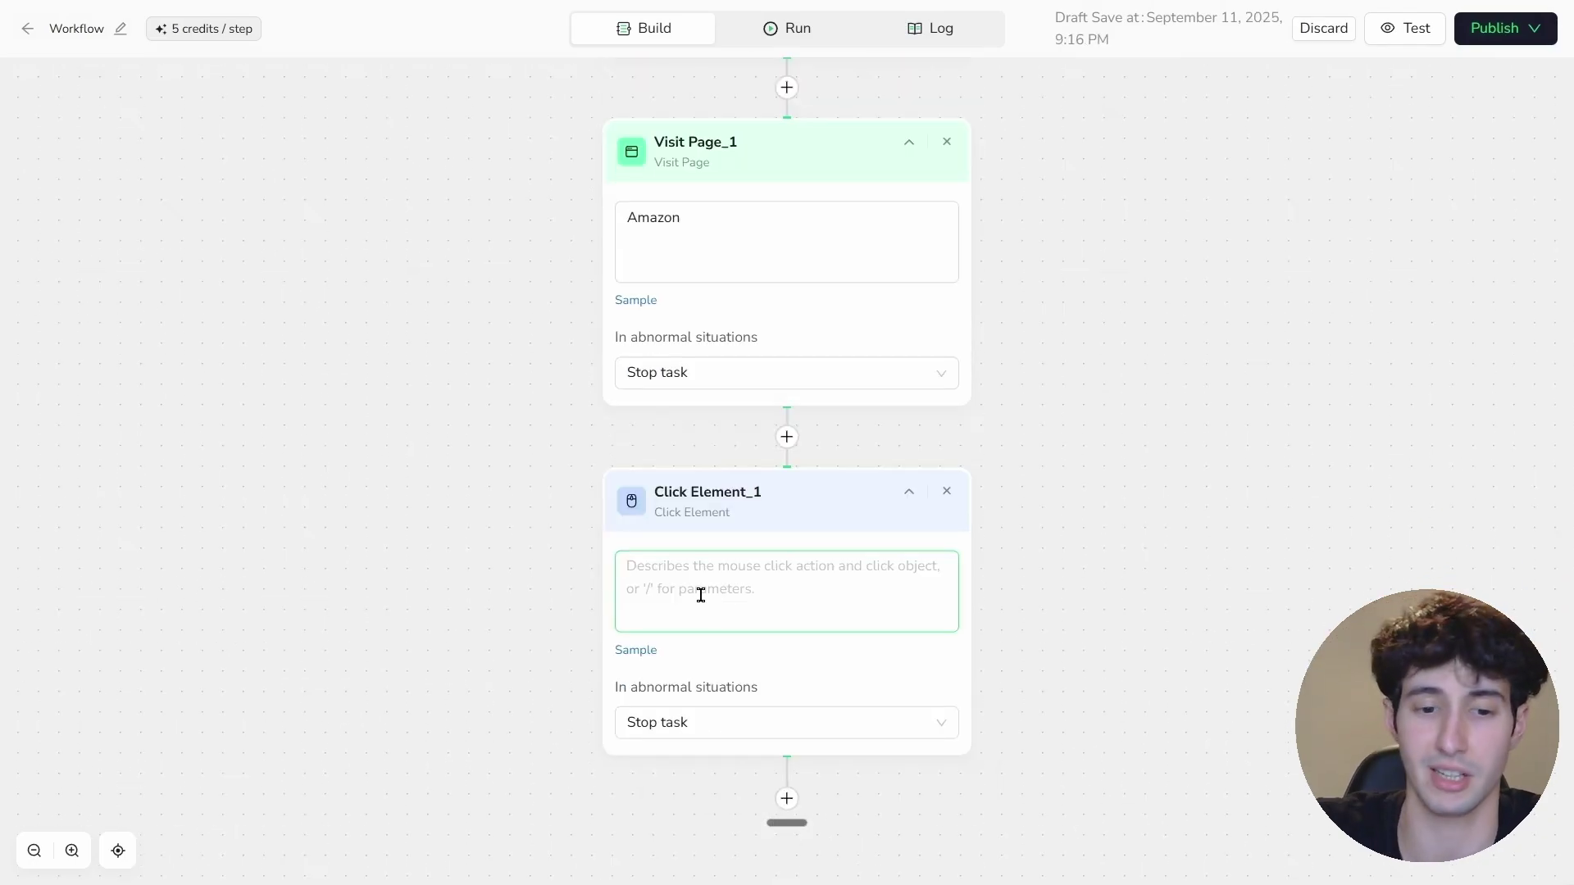
pyautogui.write('The search')
# Add an Input Text node after the Click Element node, leave it blank and return to the AI workflows list
pyautogui.click(787, 798)
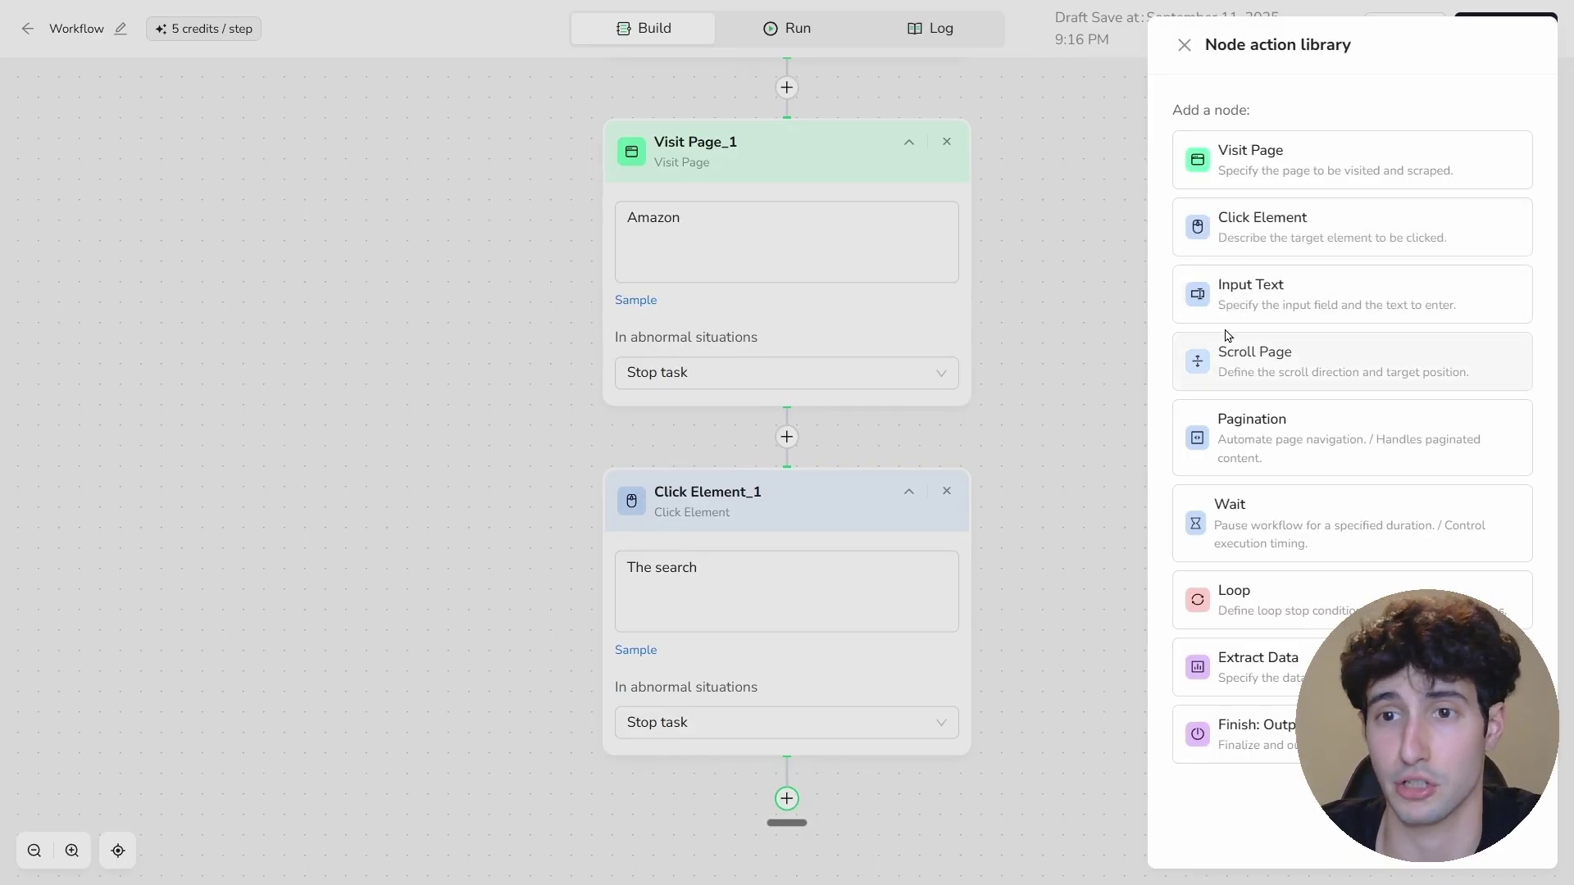
pyautogui.click(1261, 300)
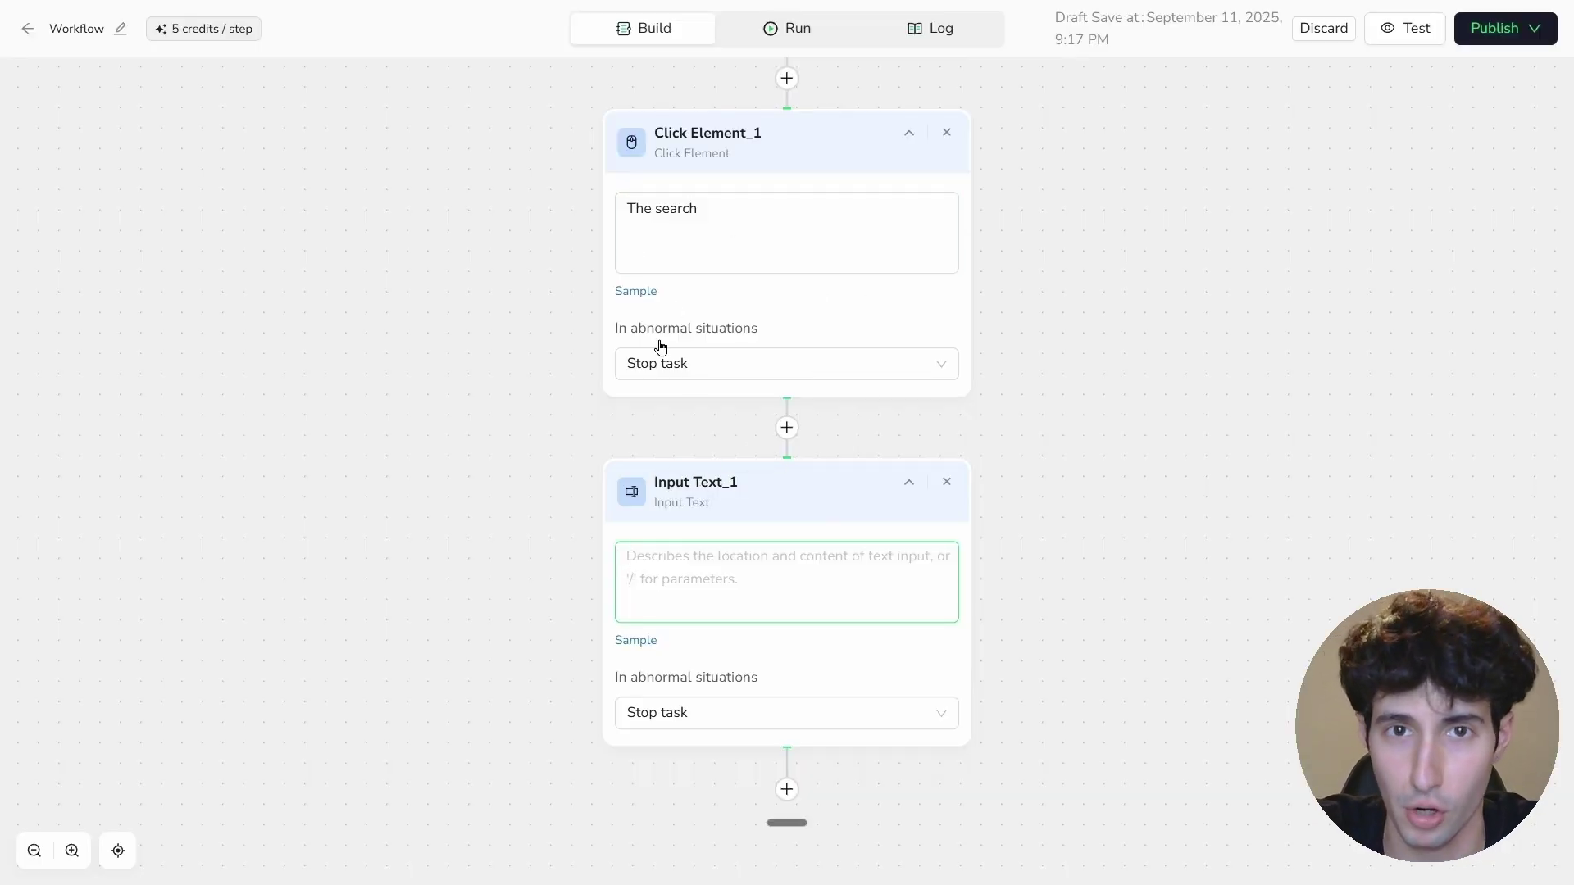
pyautogui.click(26, 37)
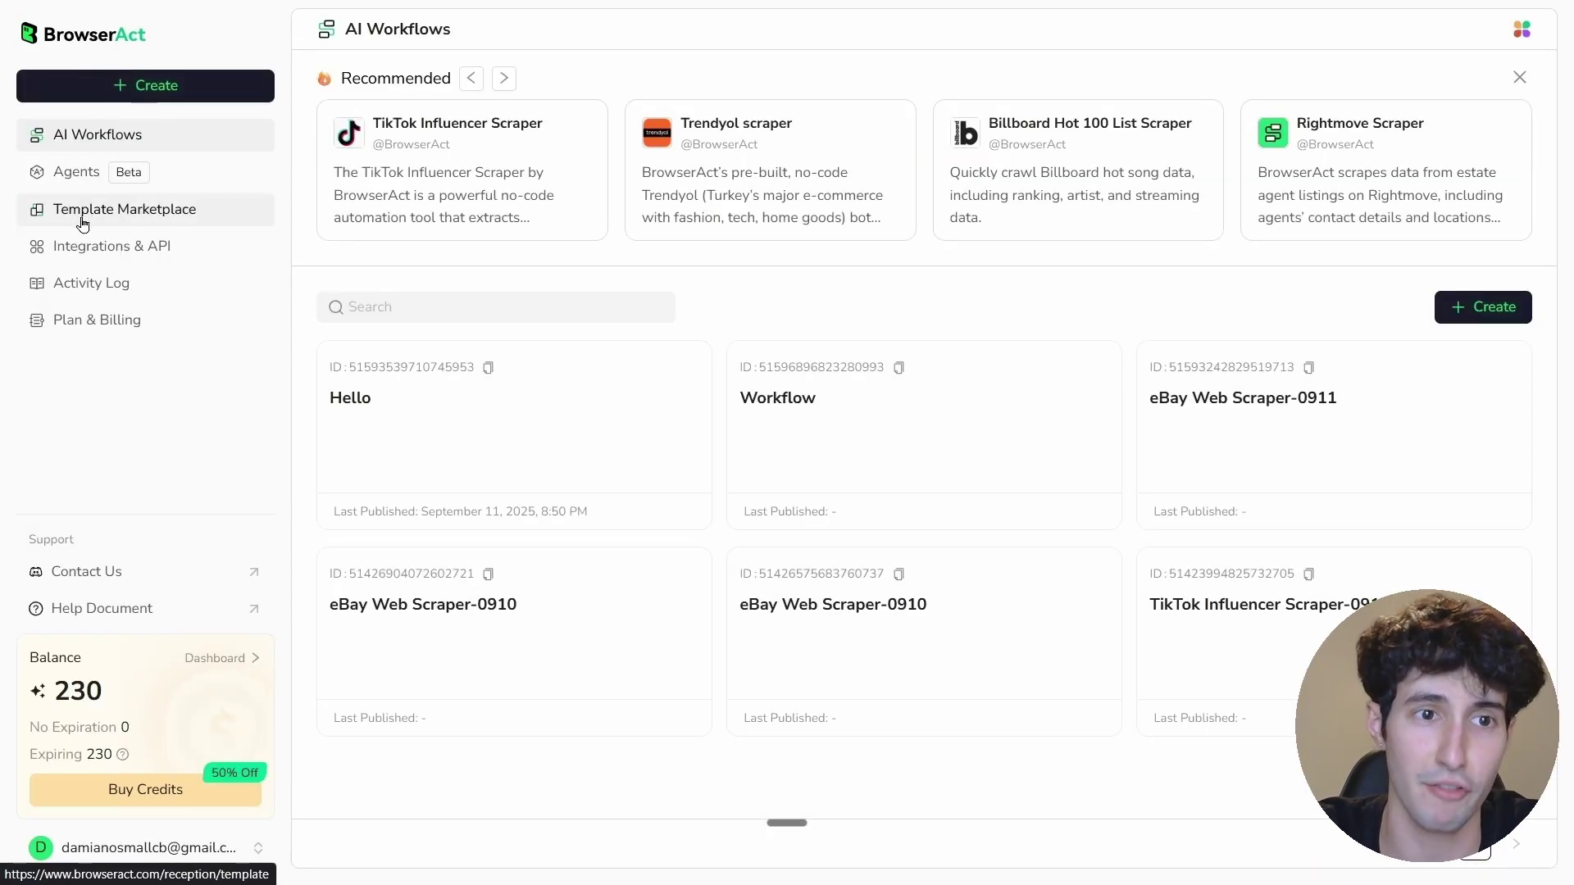
# Browse the Template Marketplace, look at the Apify Tools Scraper template's details and return to the template list
pyautogui.click(107, 220)
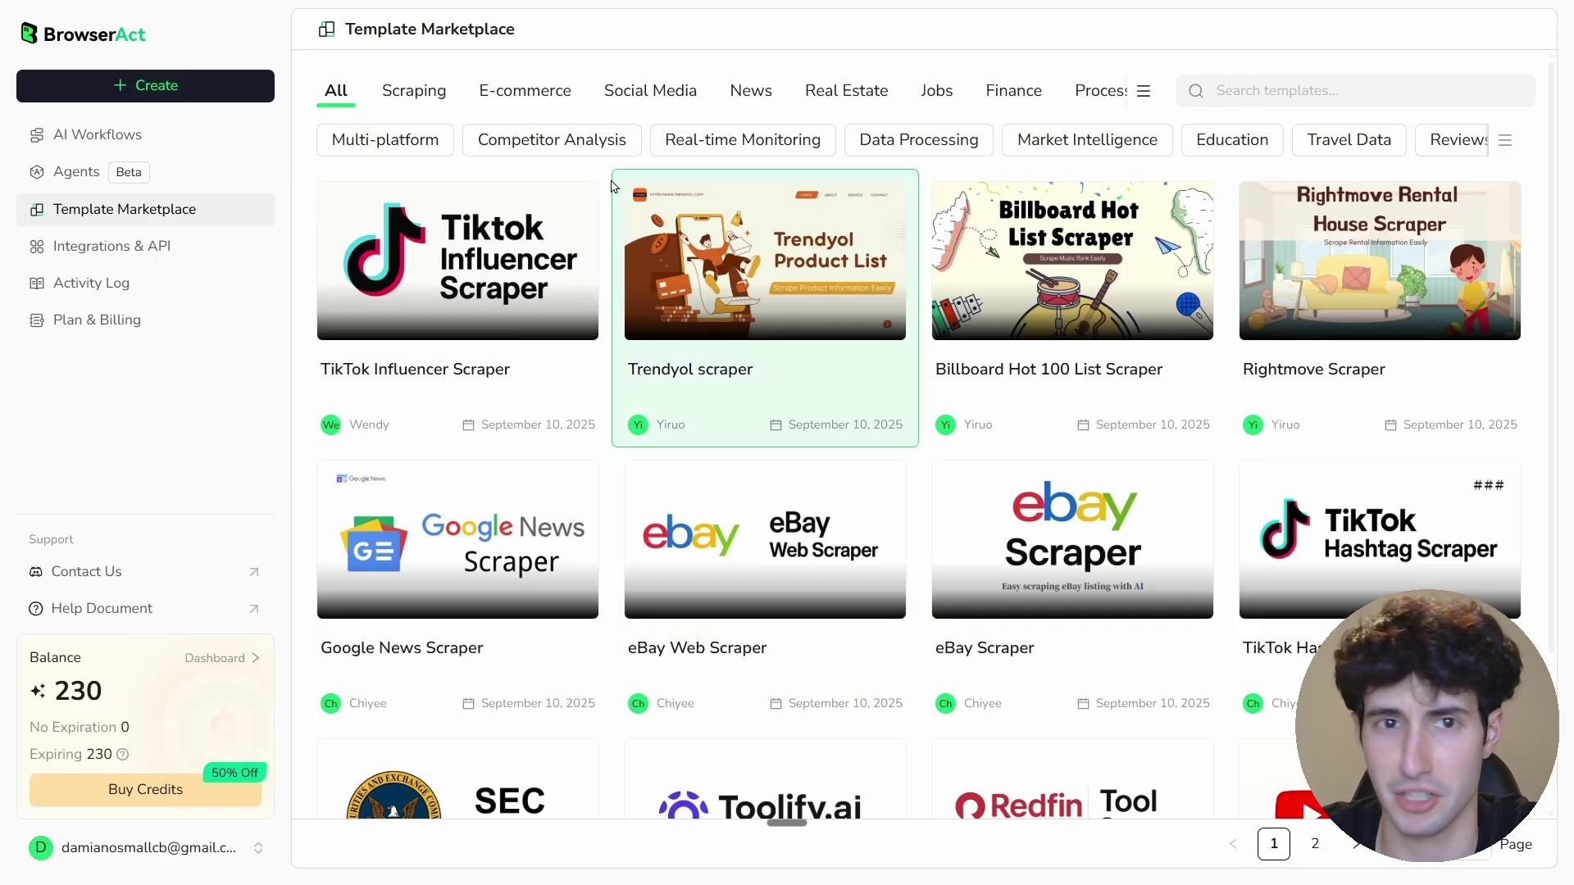
pyautogui.click(524, 91)
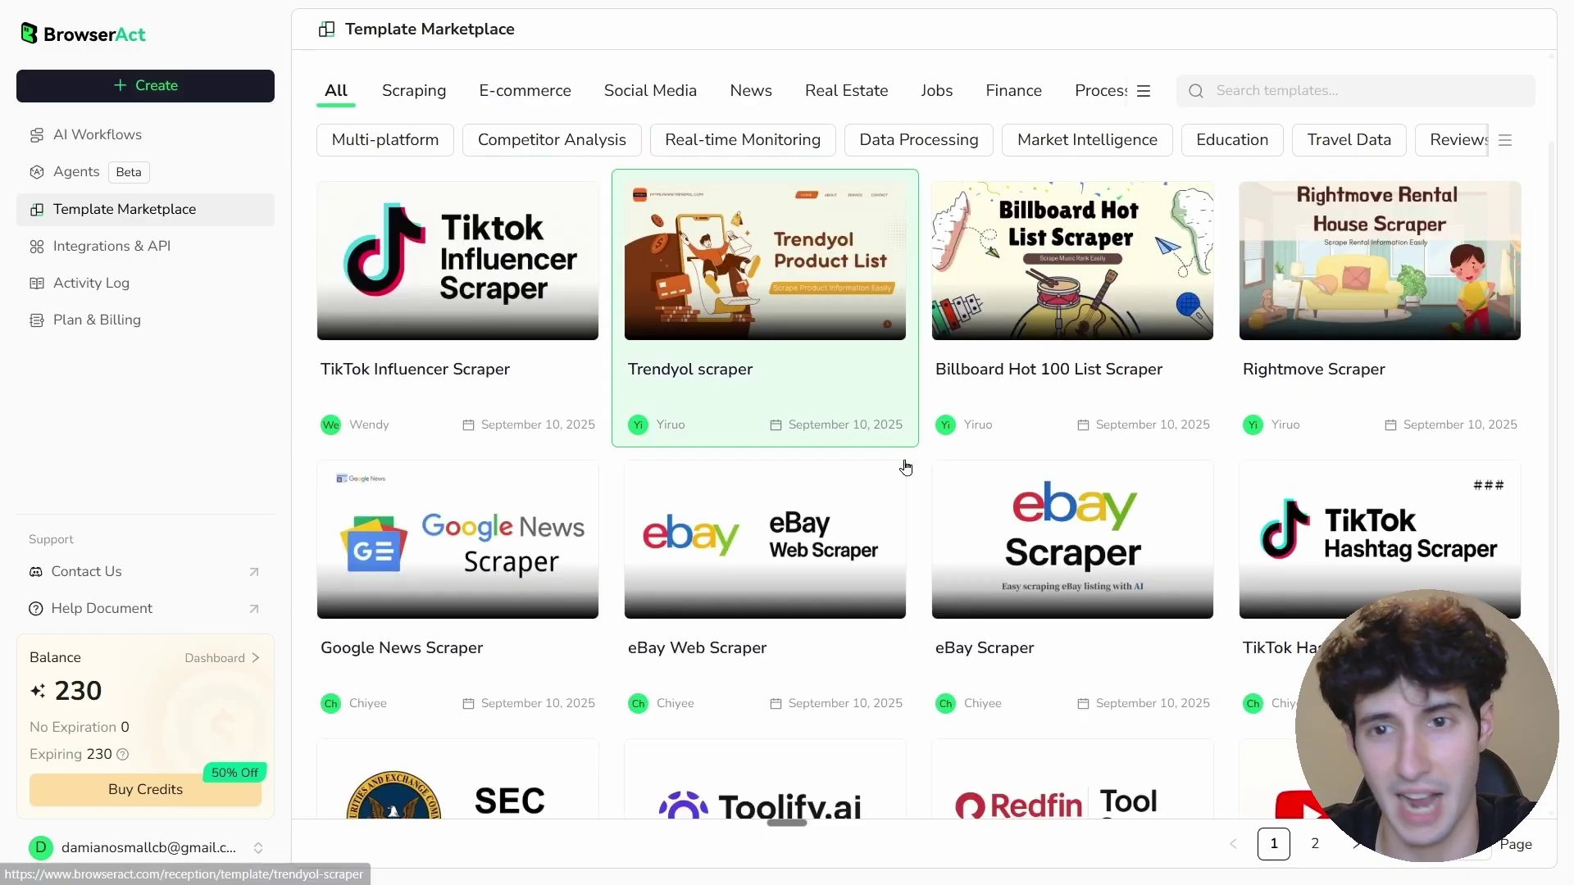
pyautogui.scroll(-3, 902, 464)
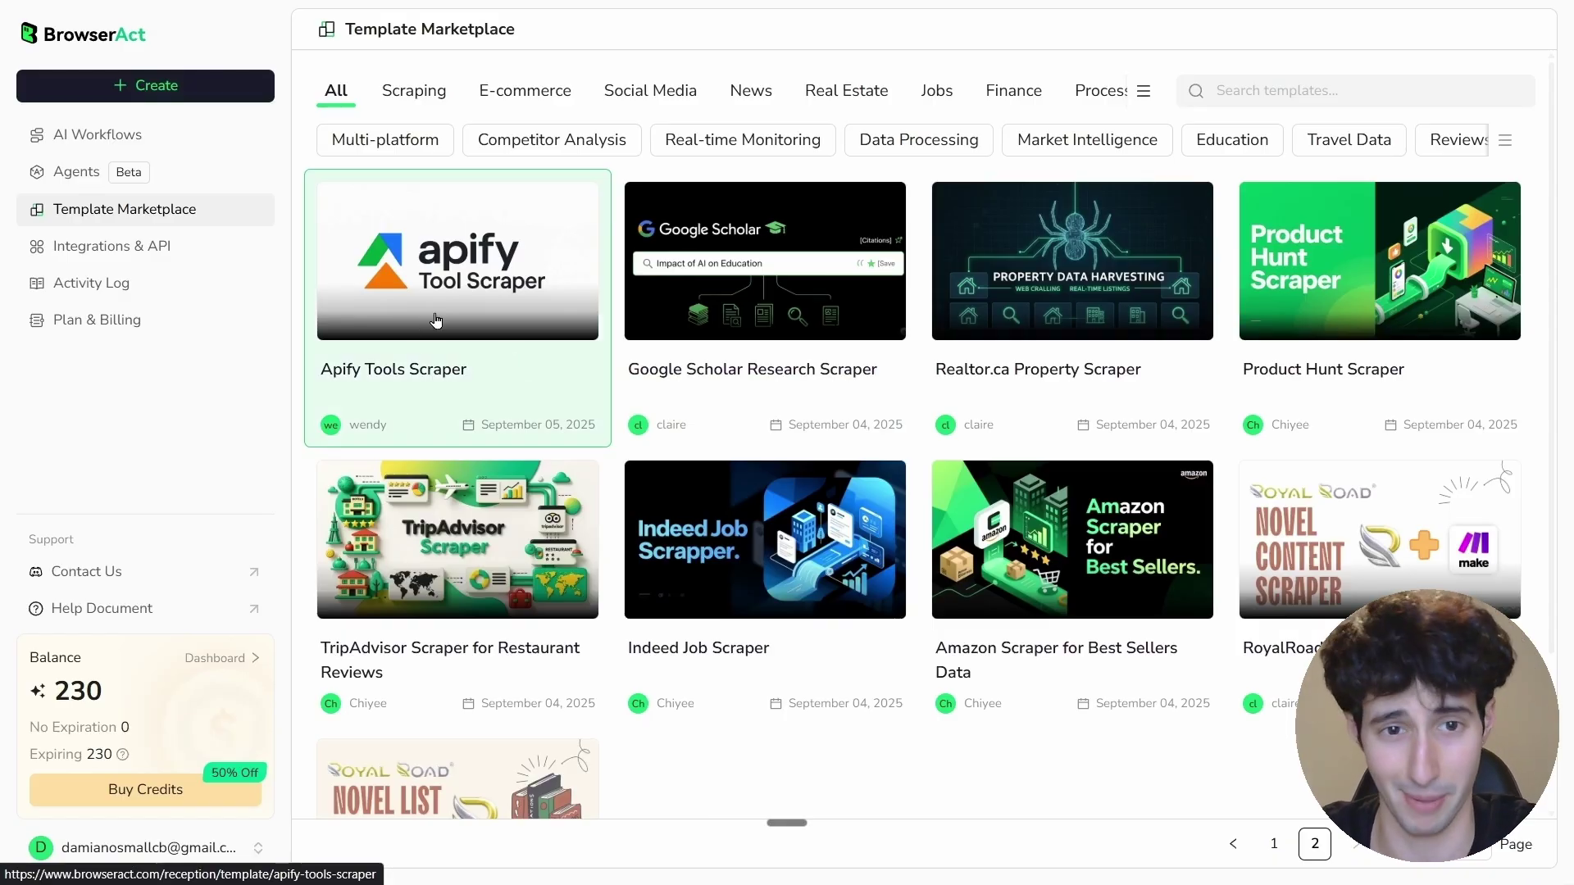
pyautogui.click(435, 320)
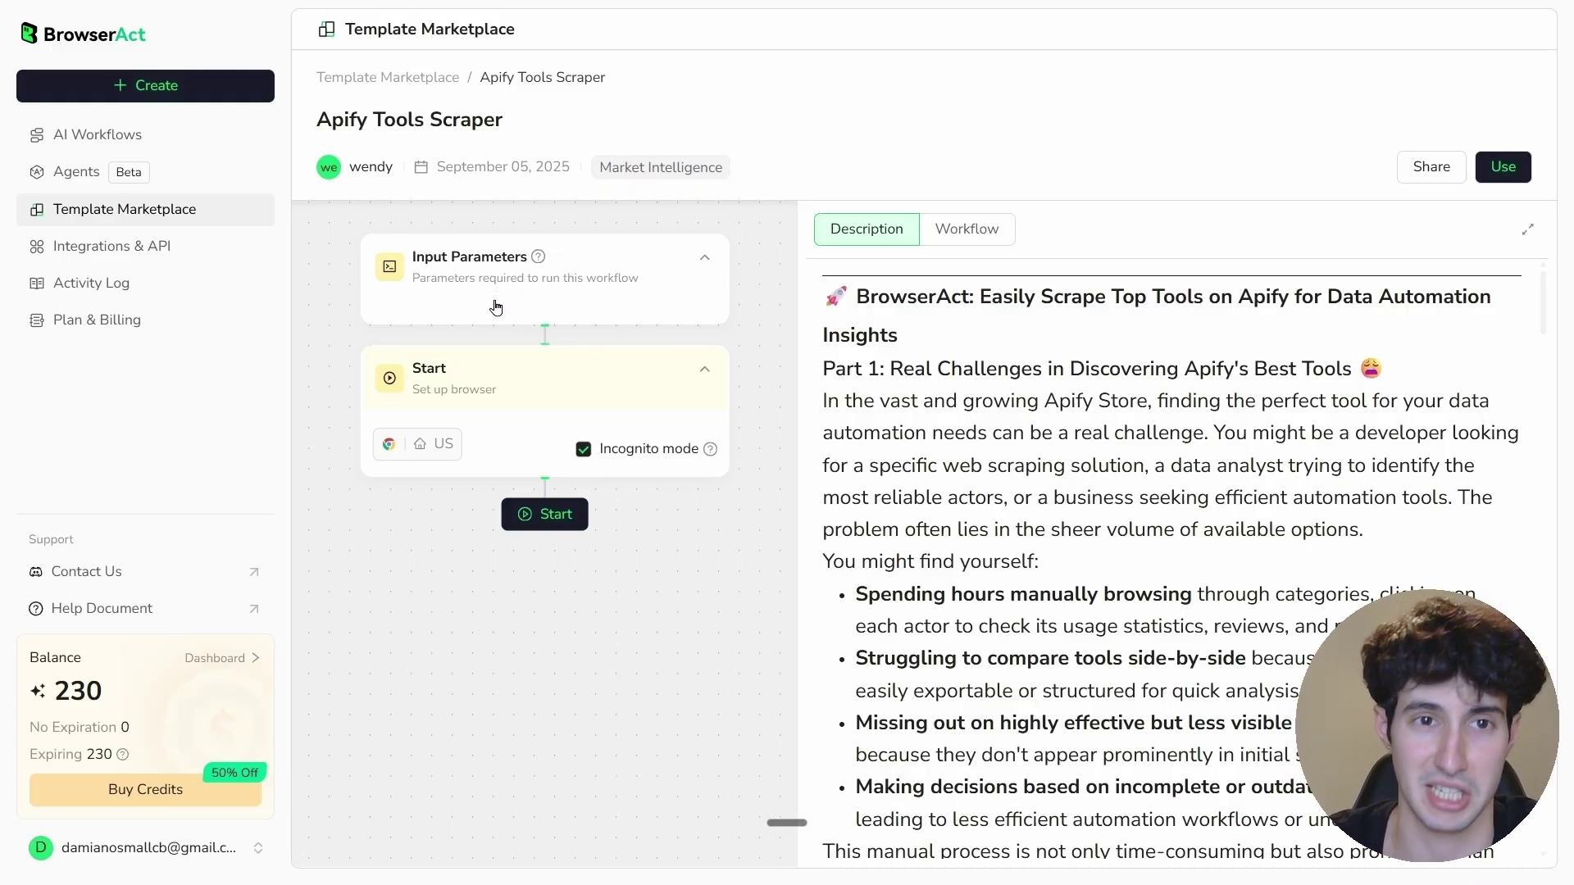
pyautogui.hotkey('alt', 'Left')
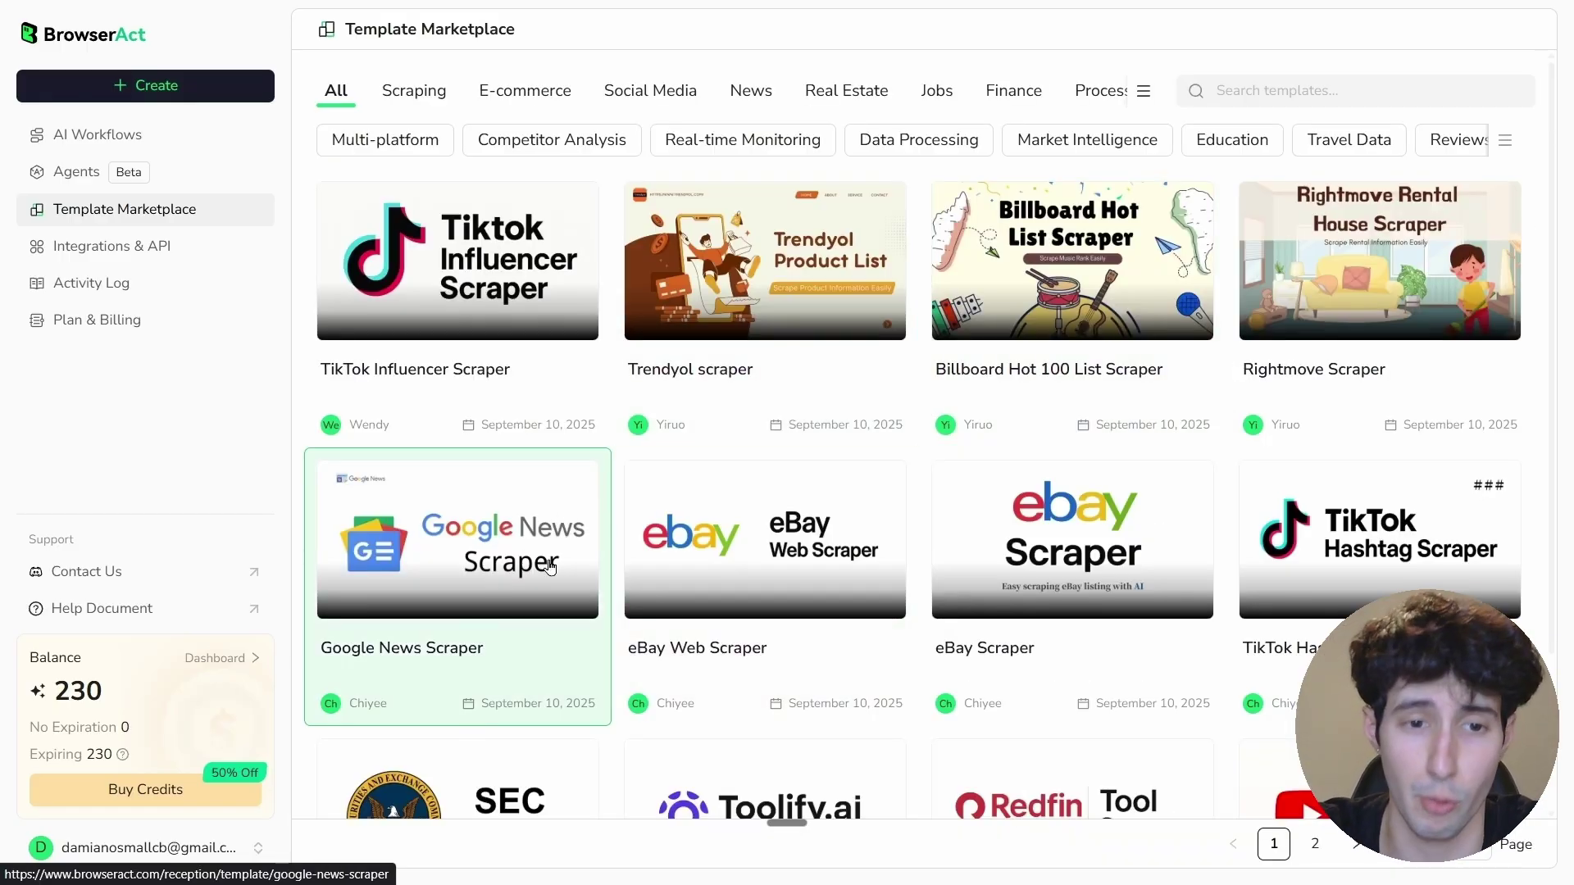
# Create a workflow from the Google News Scraper template
pyautogui.click(422, 562)
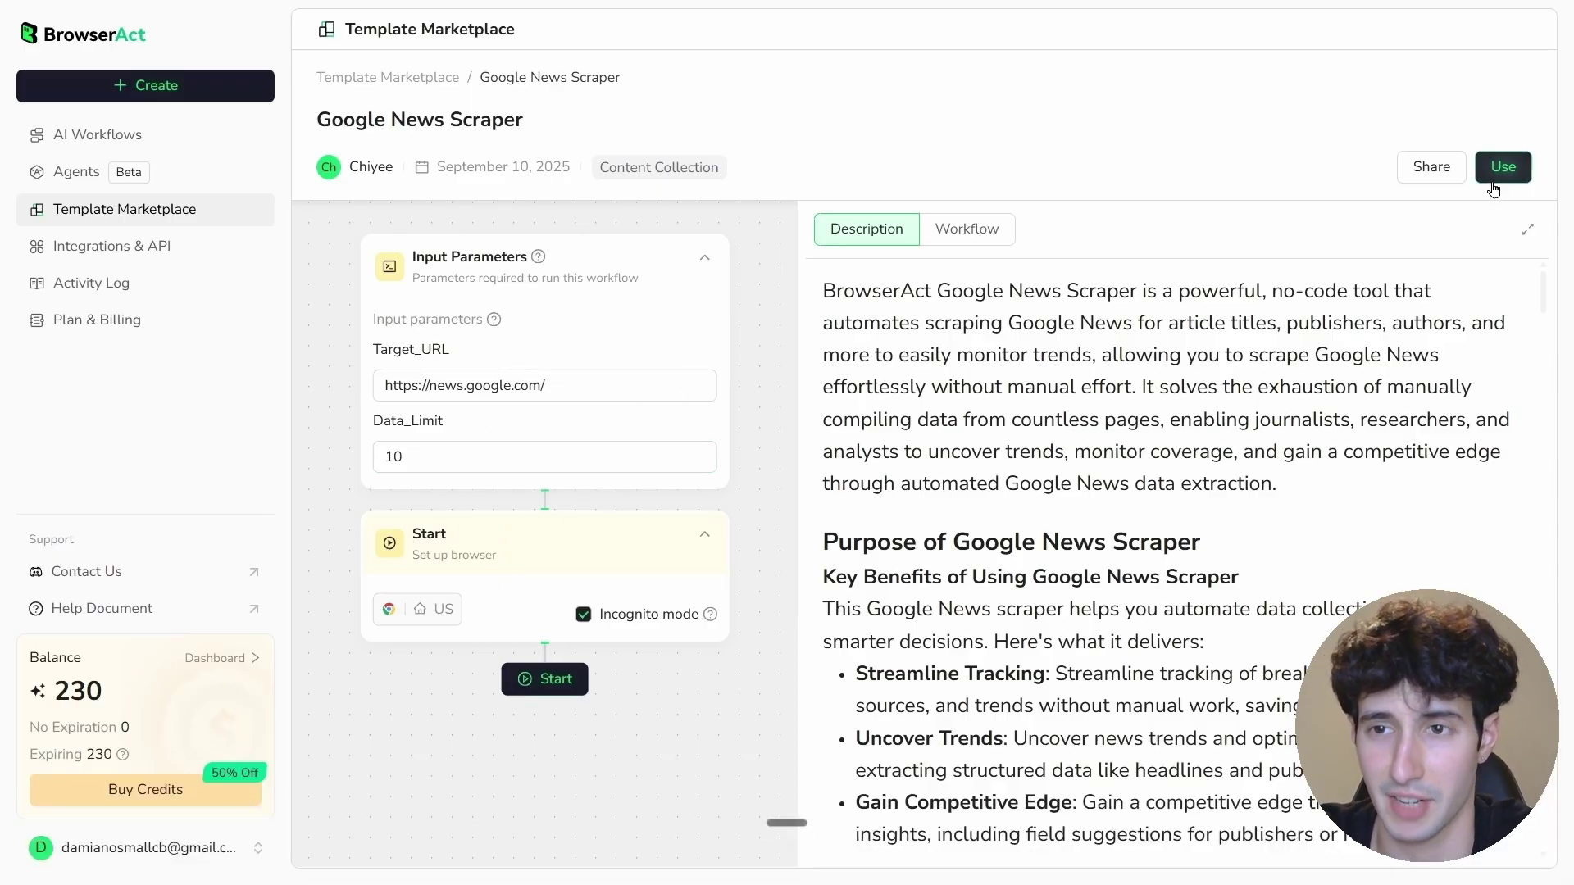
pyautogui.click(1503, 167)
# Examine the instructions in the Google News Scraper workflow's Click Element, Scroll Page and Extract Data nodes
pyautogui.scroll(-3, 832, 636)
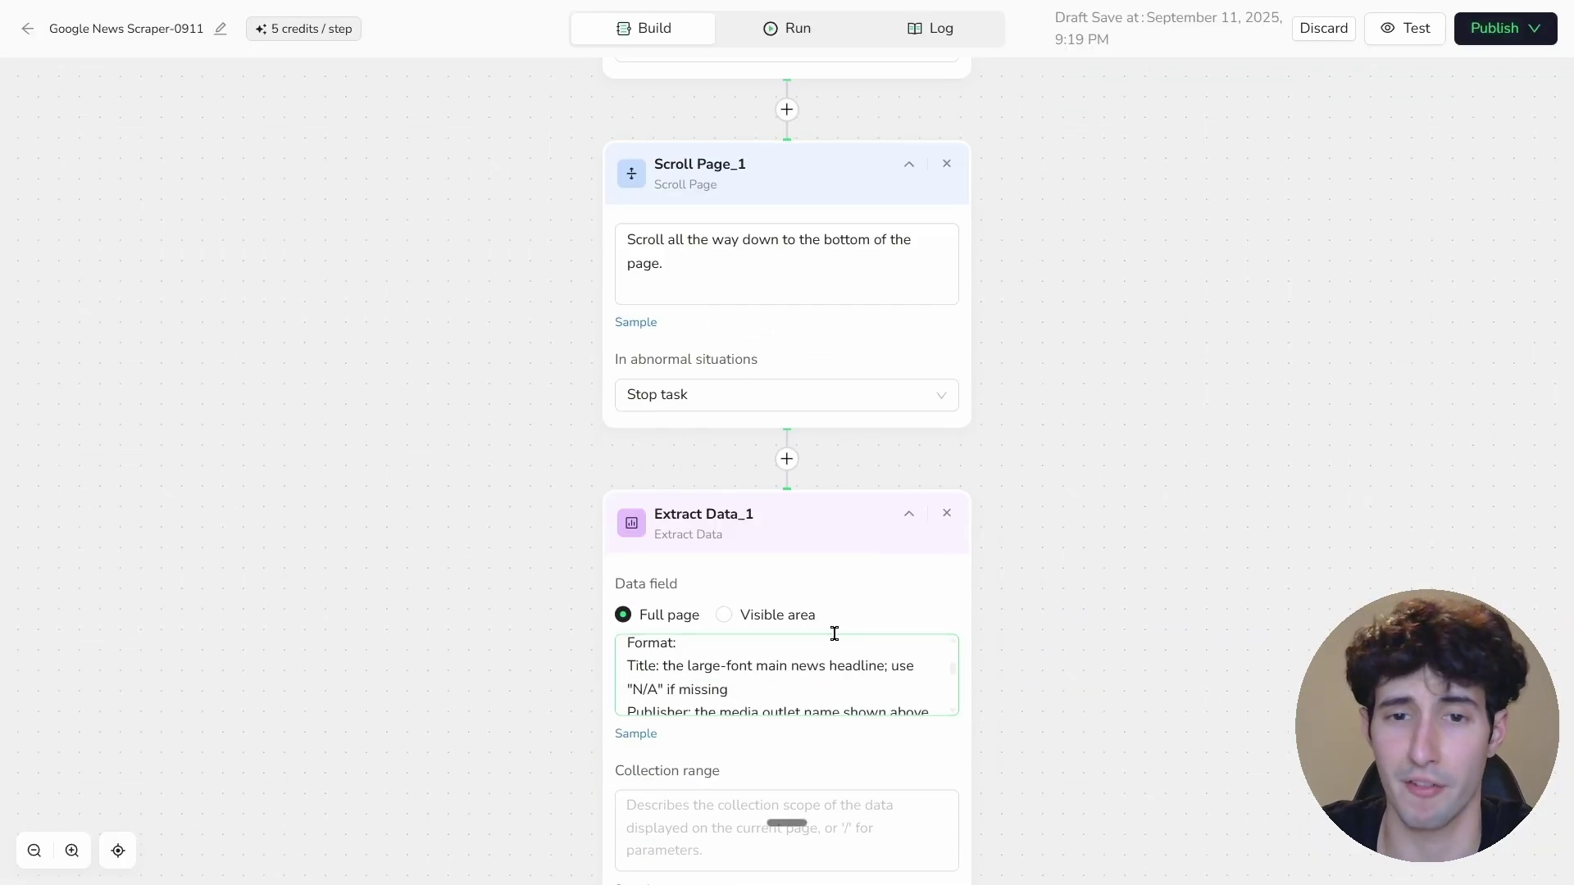
pyautogui.scroll(2, 832, 654)
pyautogui.scroll(6, 787, 410)
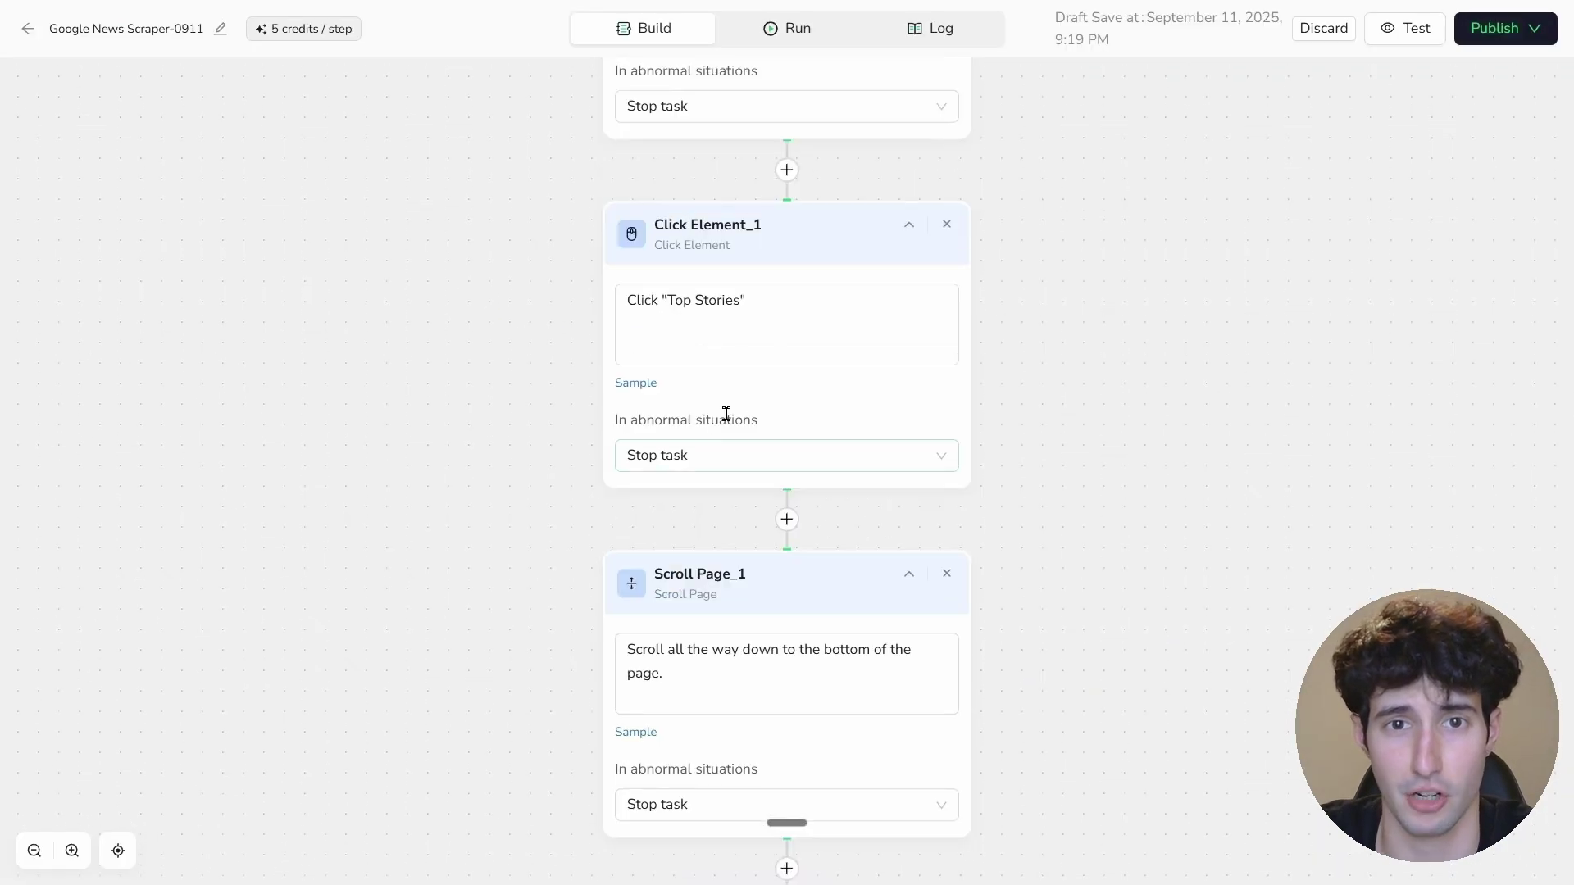
pyautogui.click(788, 361)
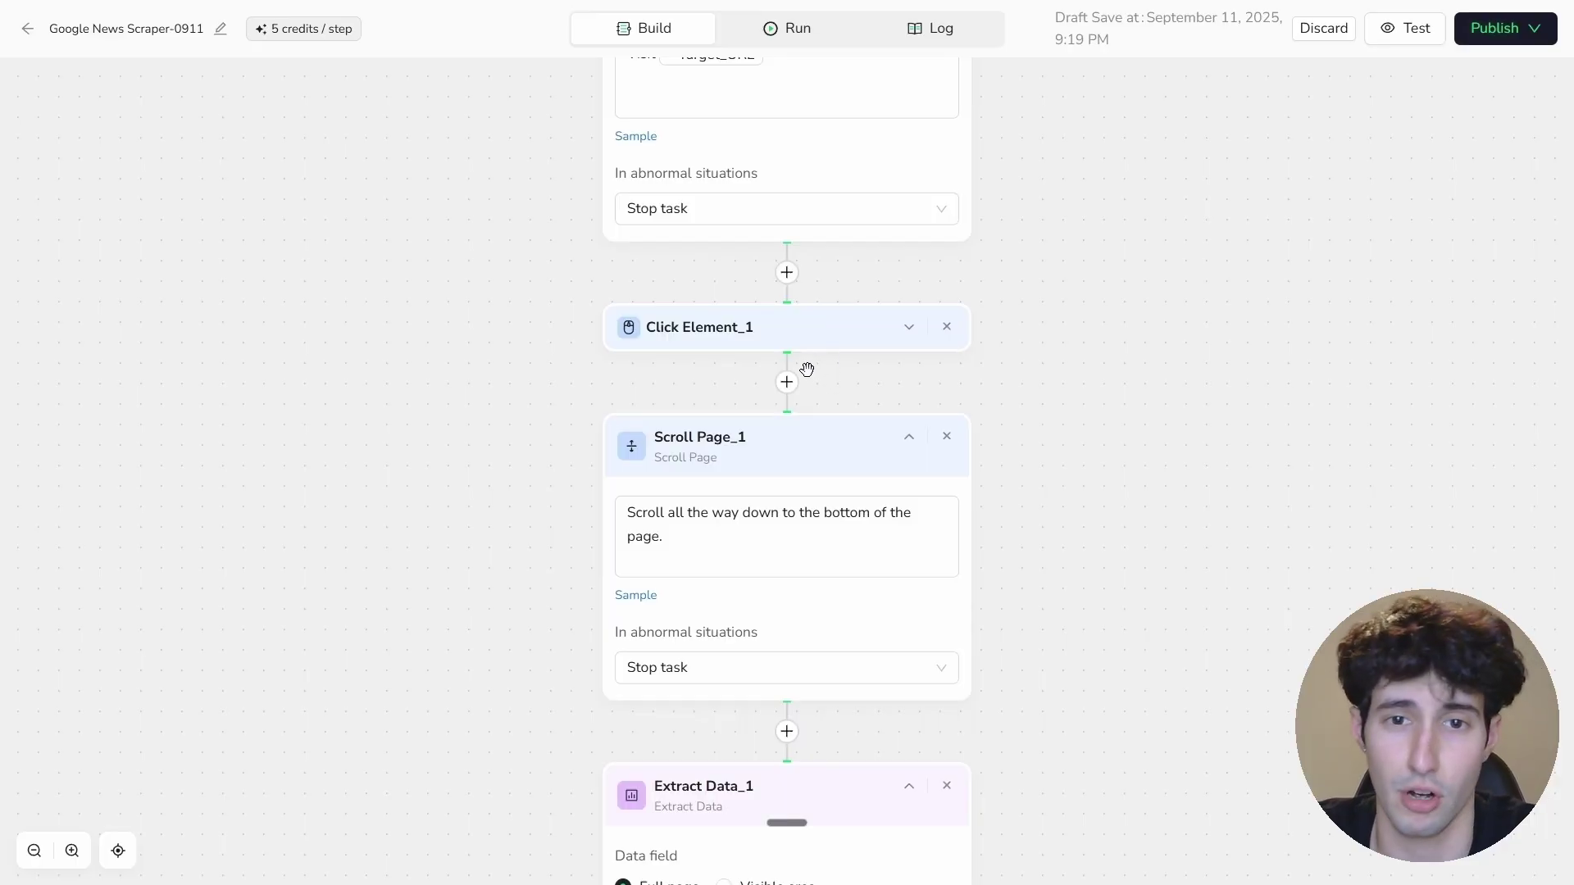
pyautogui.click(908, 327)
pyautogui.scroll(-1, 684, 459)
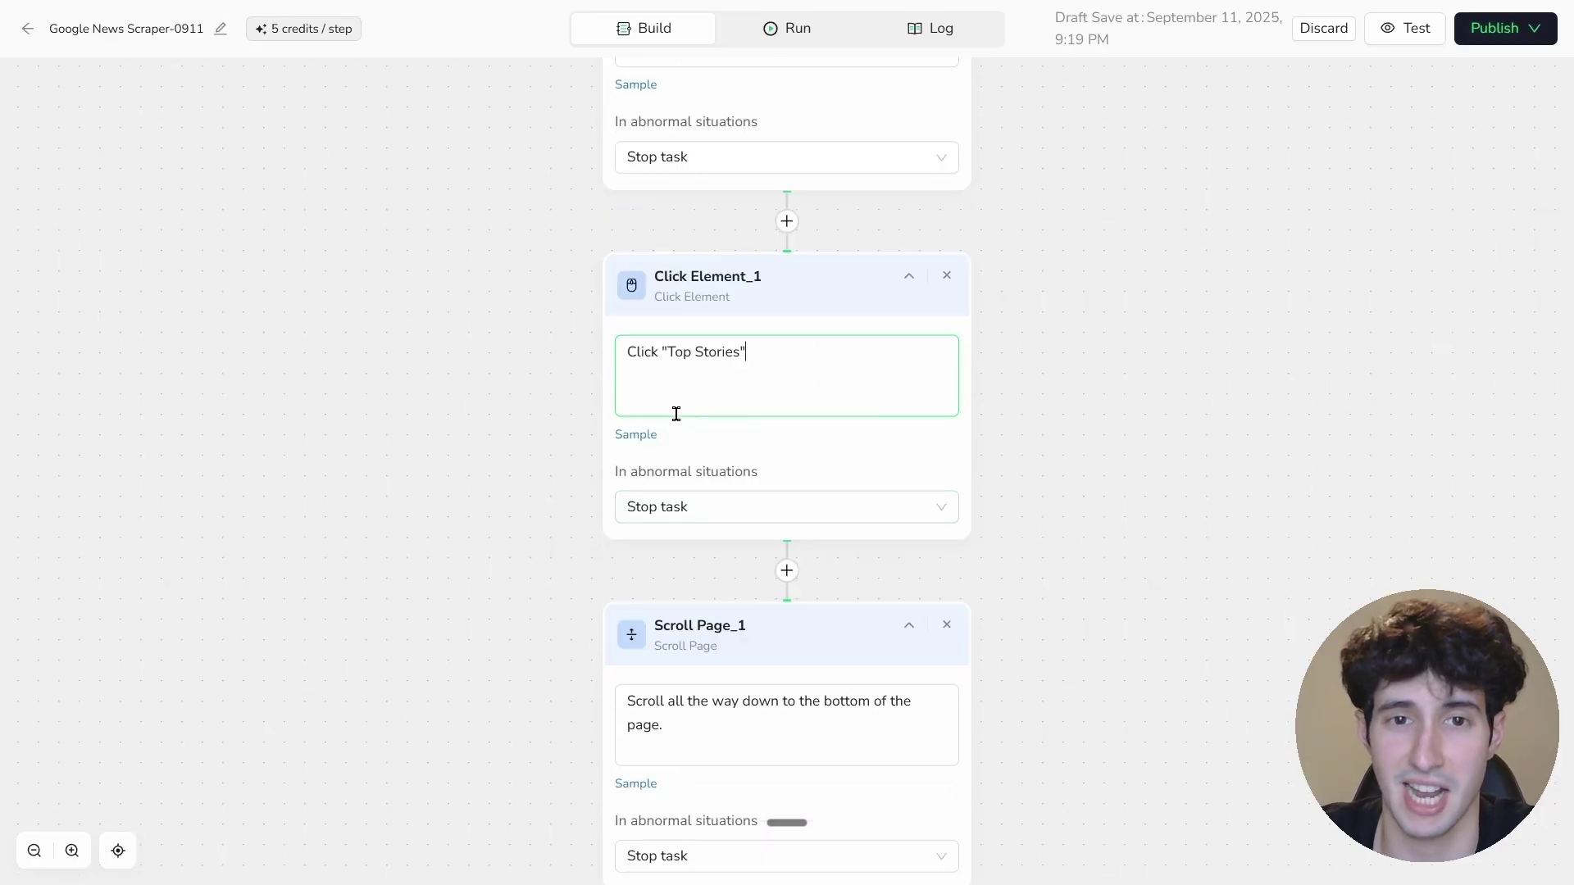
pyautogui.scroll(-2, 808, 475)
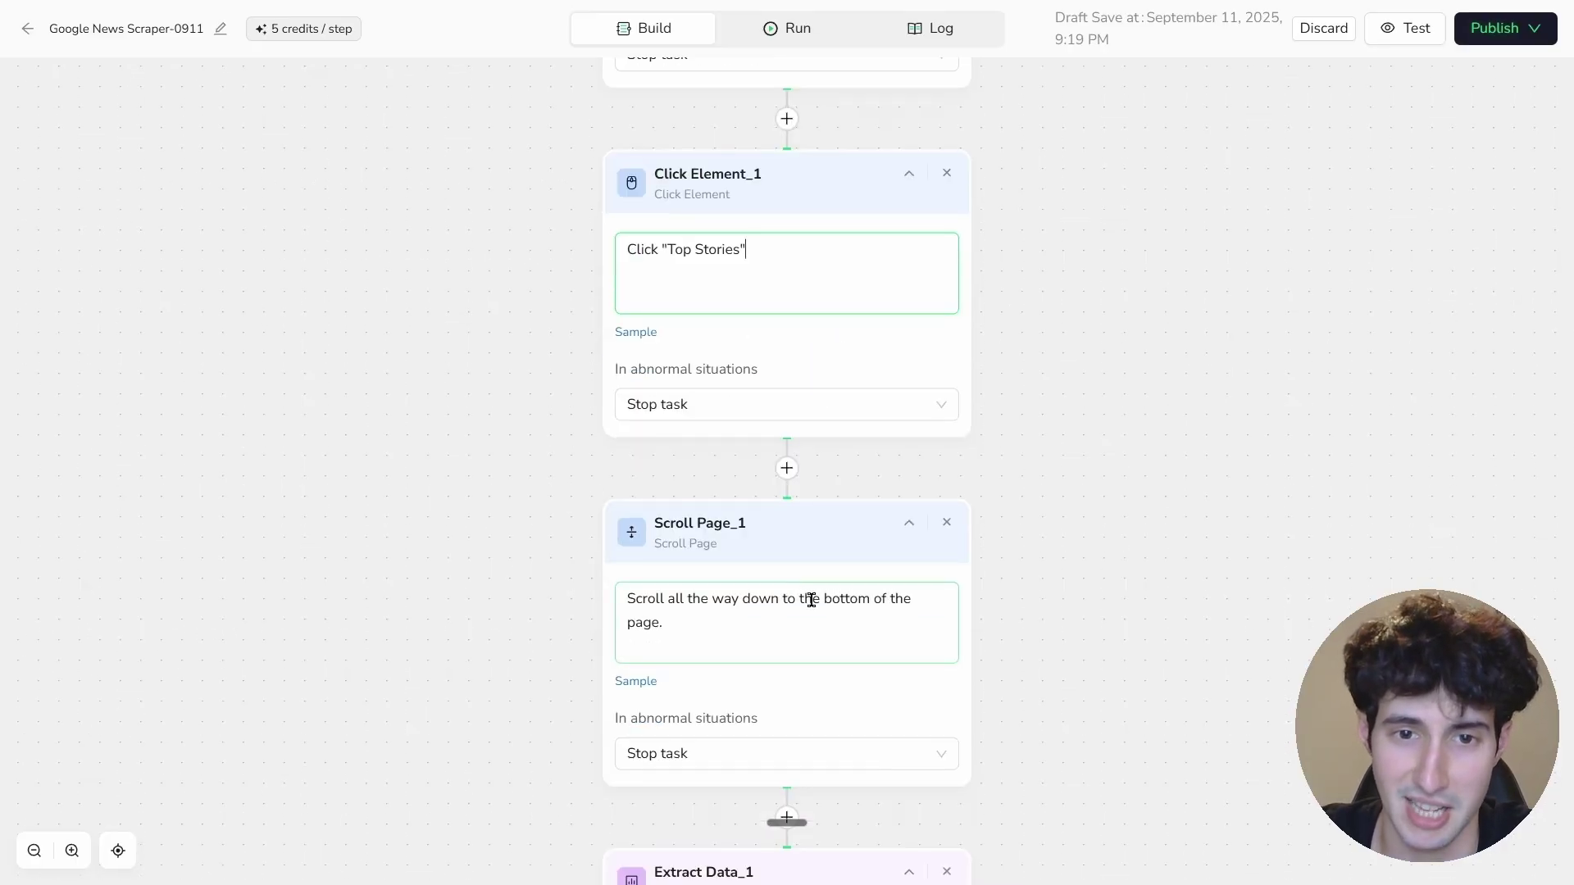
pyautogui.click(754, 620)
pyautogui.scroll(-9, 692, 664)
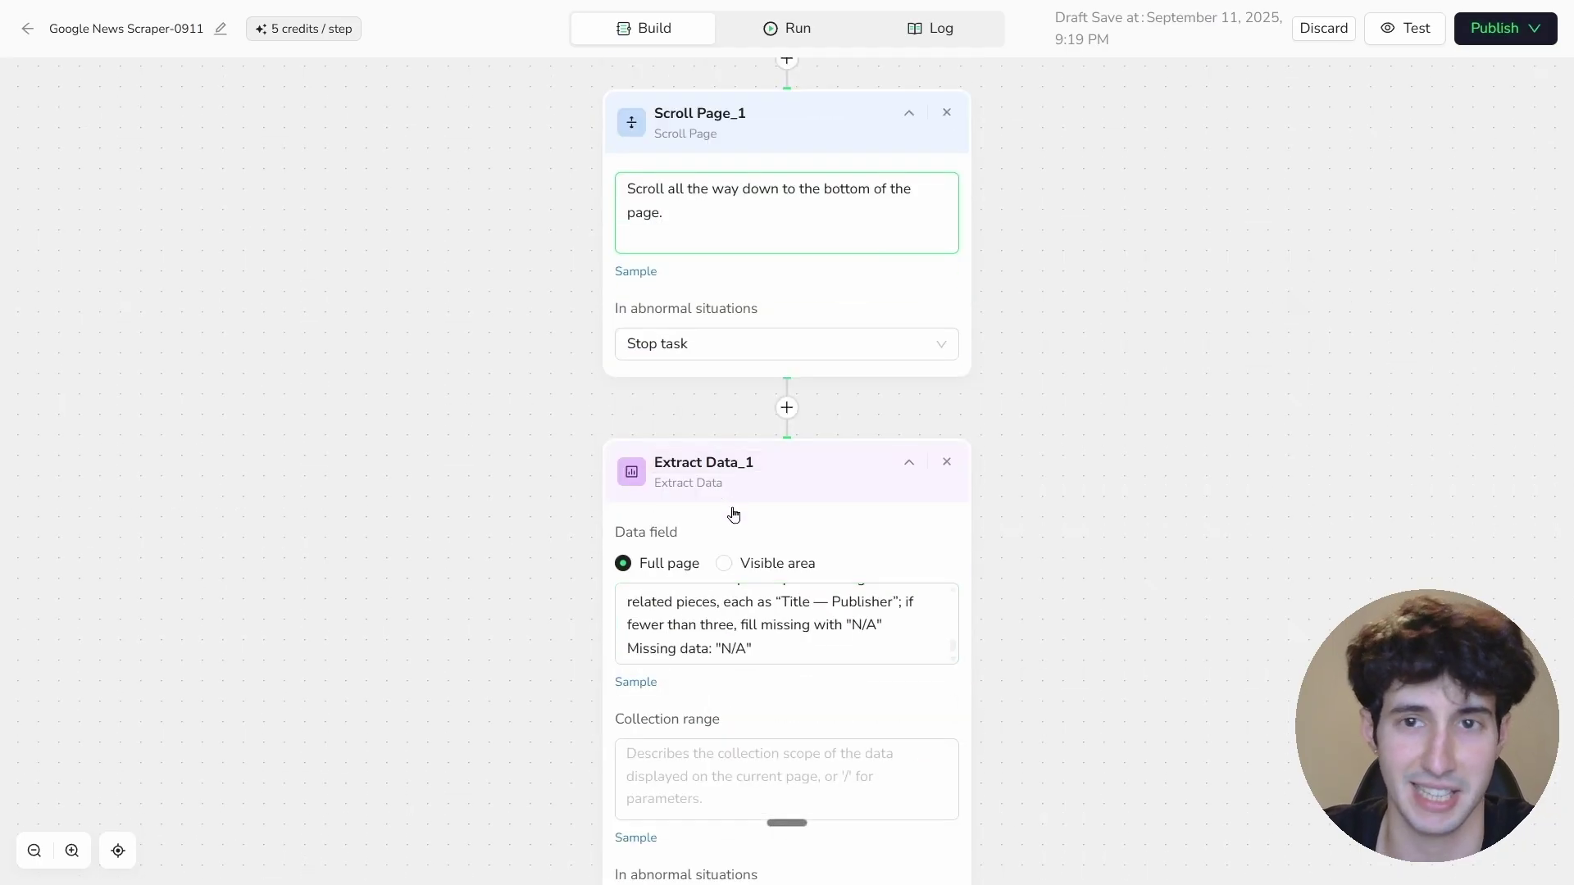
pyautogui.scroll(6, 738, 560)
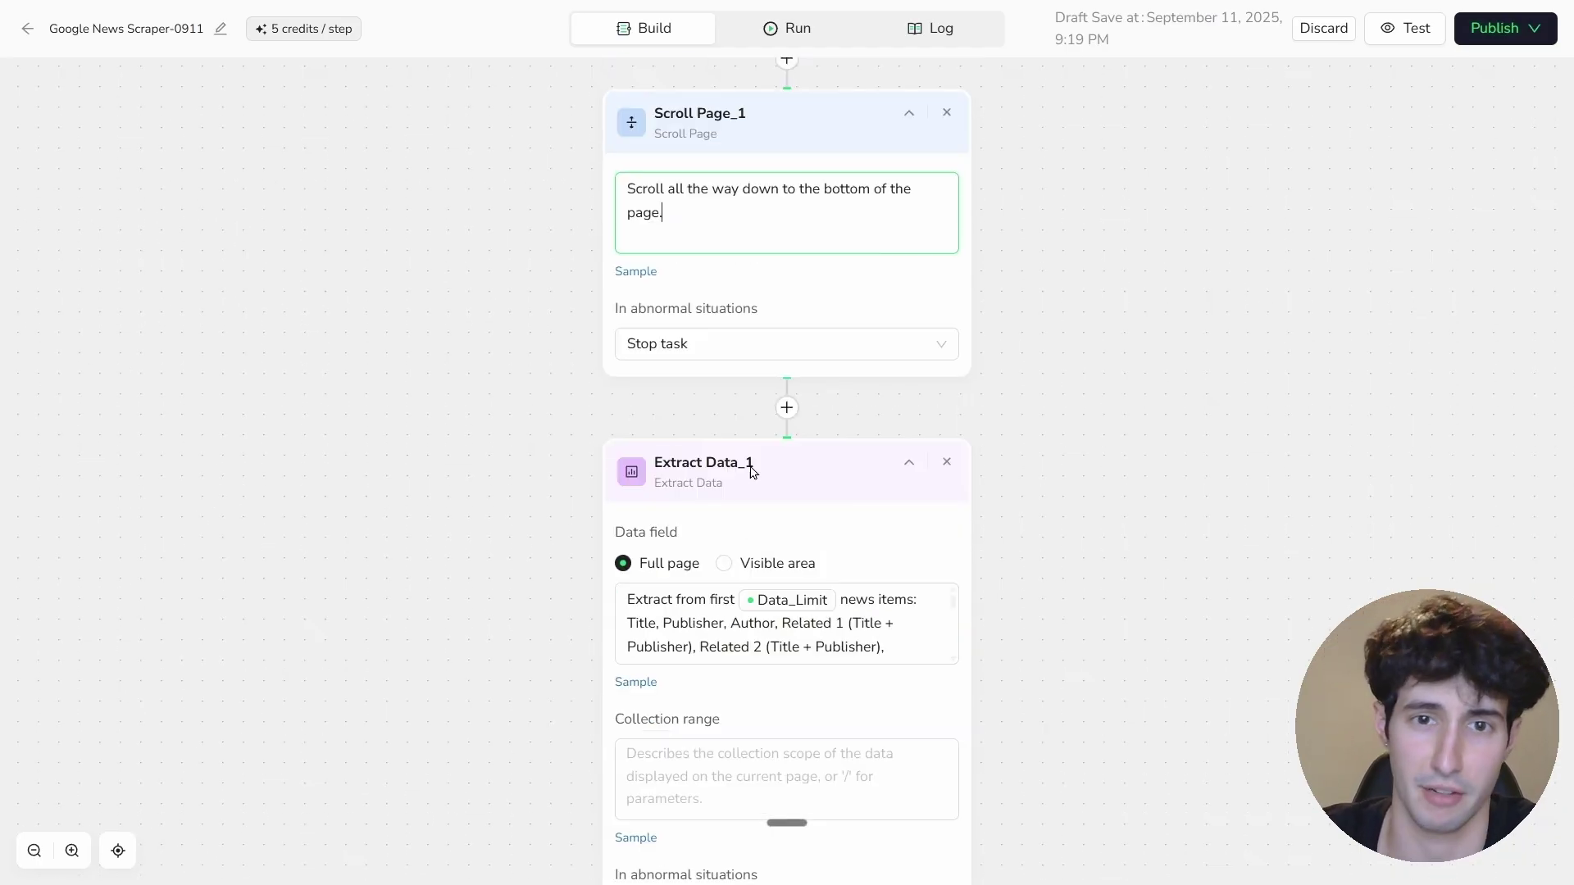
# Publish the Google News Scraper workflow as a new version and open its run view
pyautogui.click(789, 28)
pyautogui.click(1507, 38)
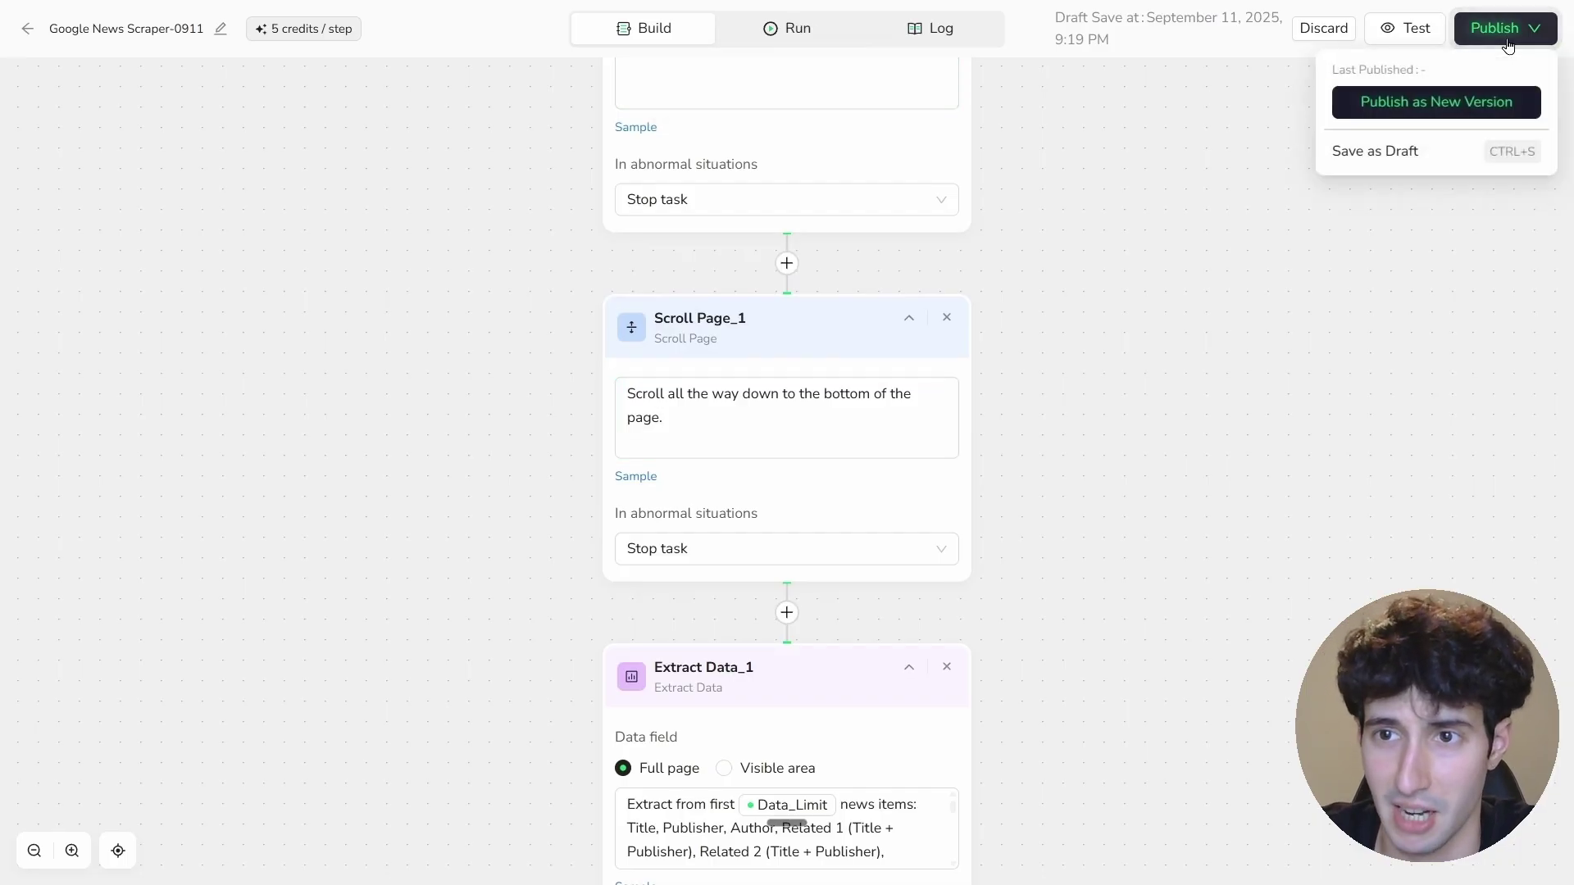
pyautogui.click(1463, 96)
pyautogui.click(770, 33)
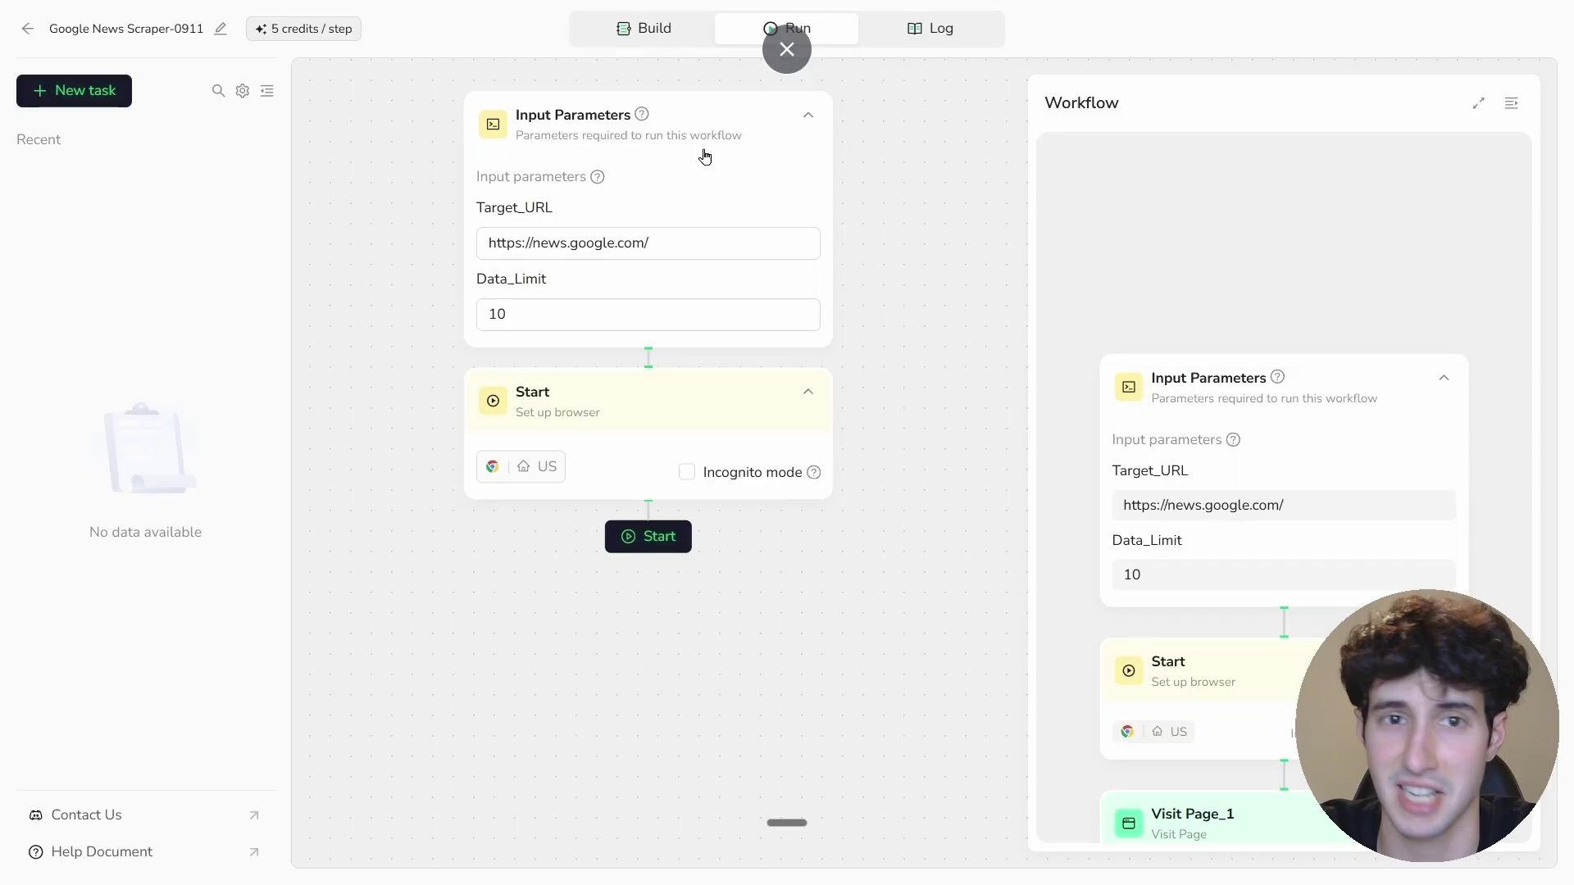
# Set the Data_Limit parameter to 50, enable Incognito mode and start the Google News Scraper run
pyautogui.click(692, 250)
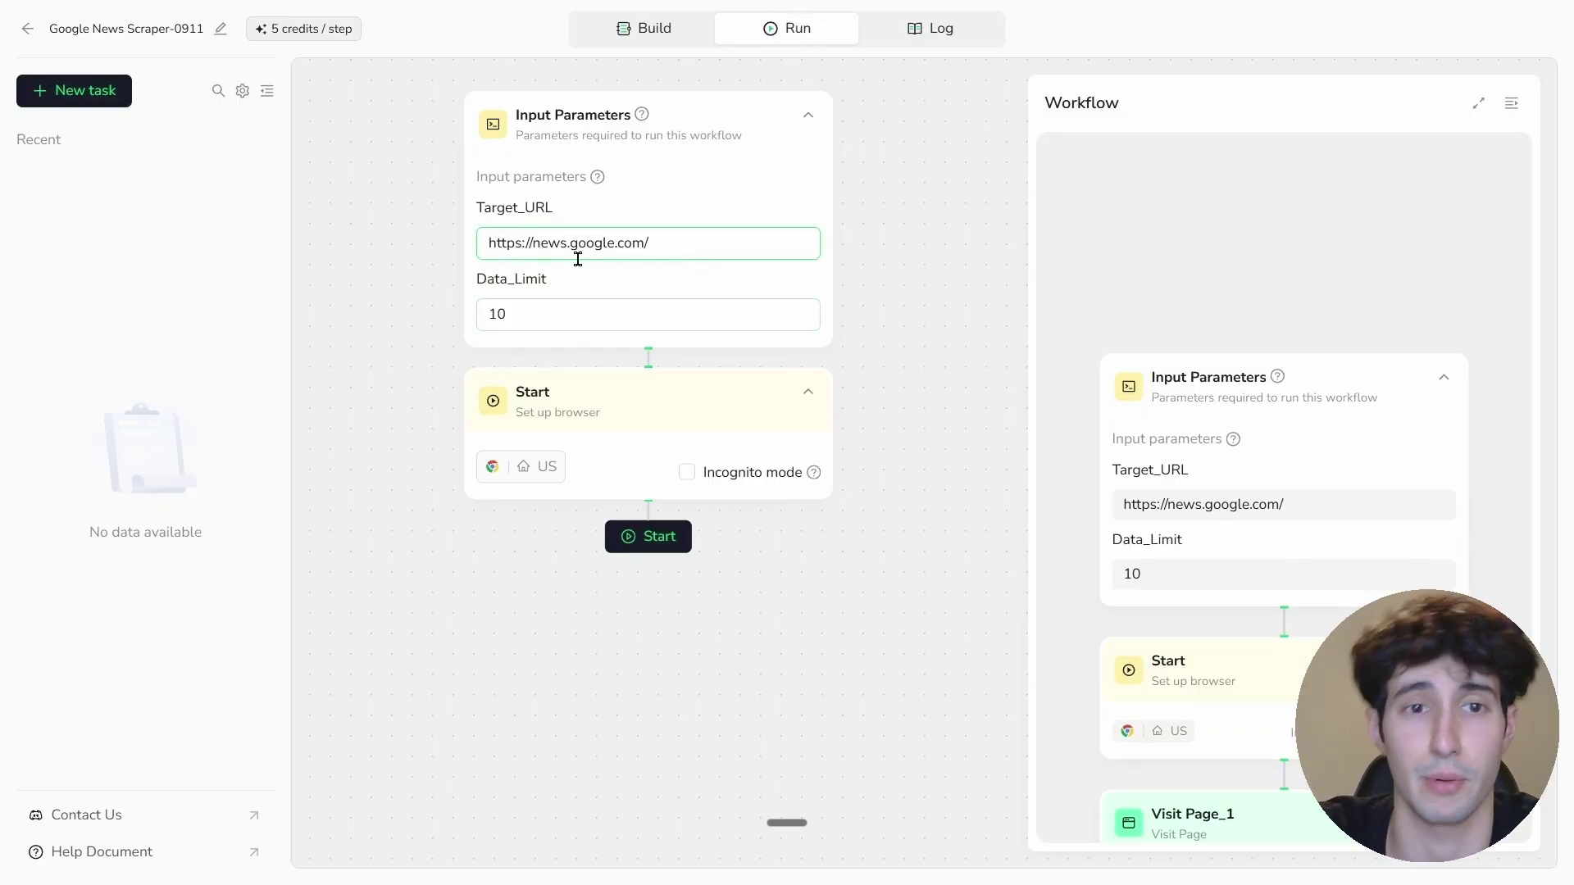
pyautogui.click(558, 314)
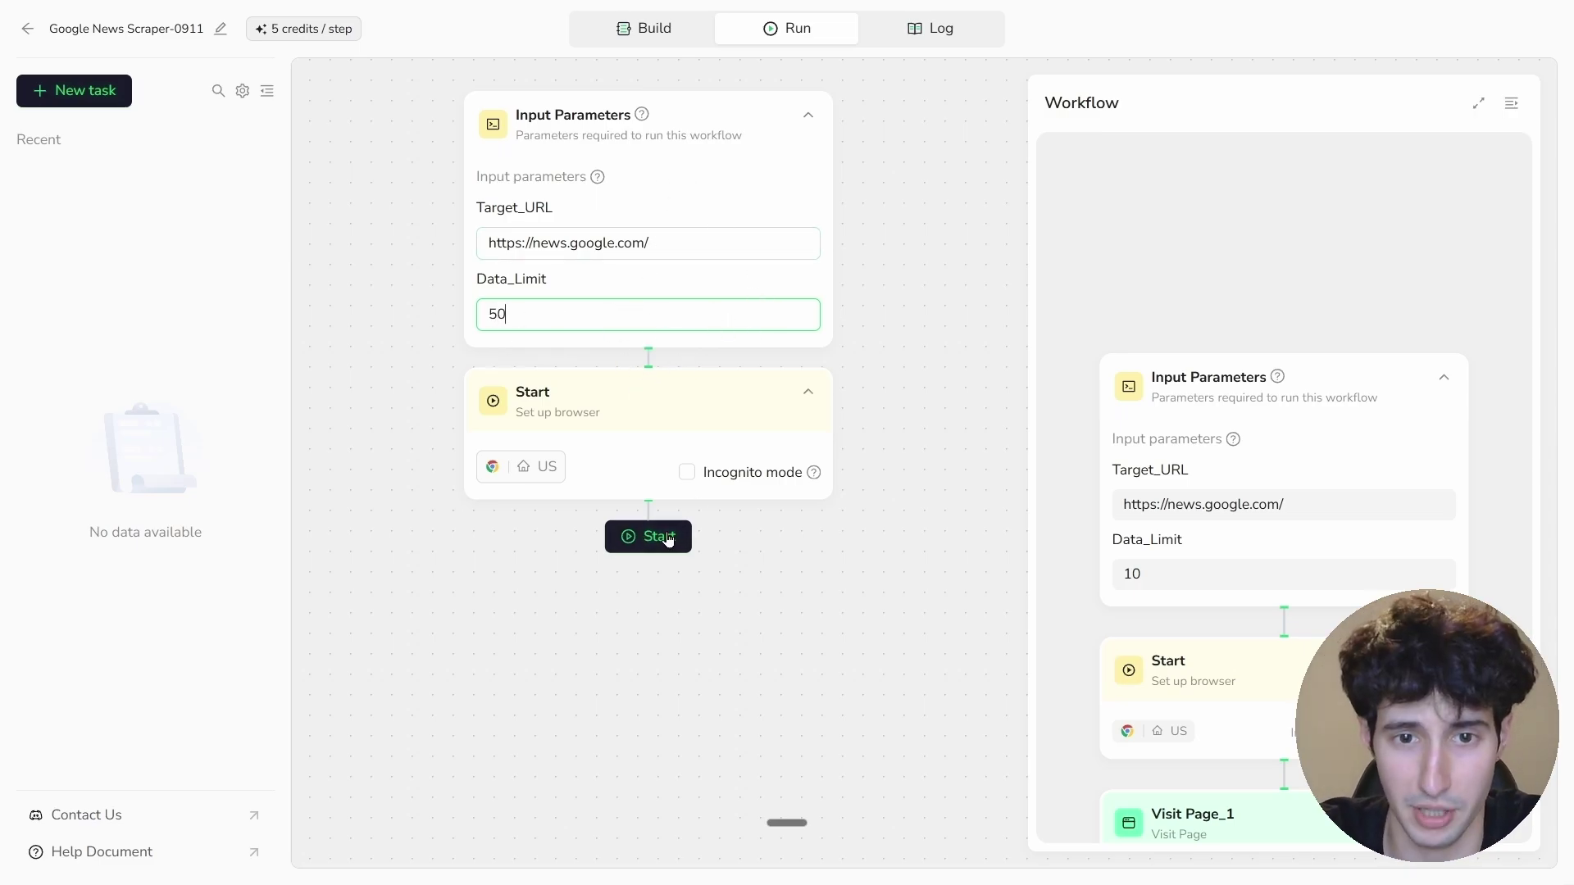
pyautogui.click(687, 473)
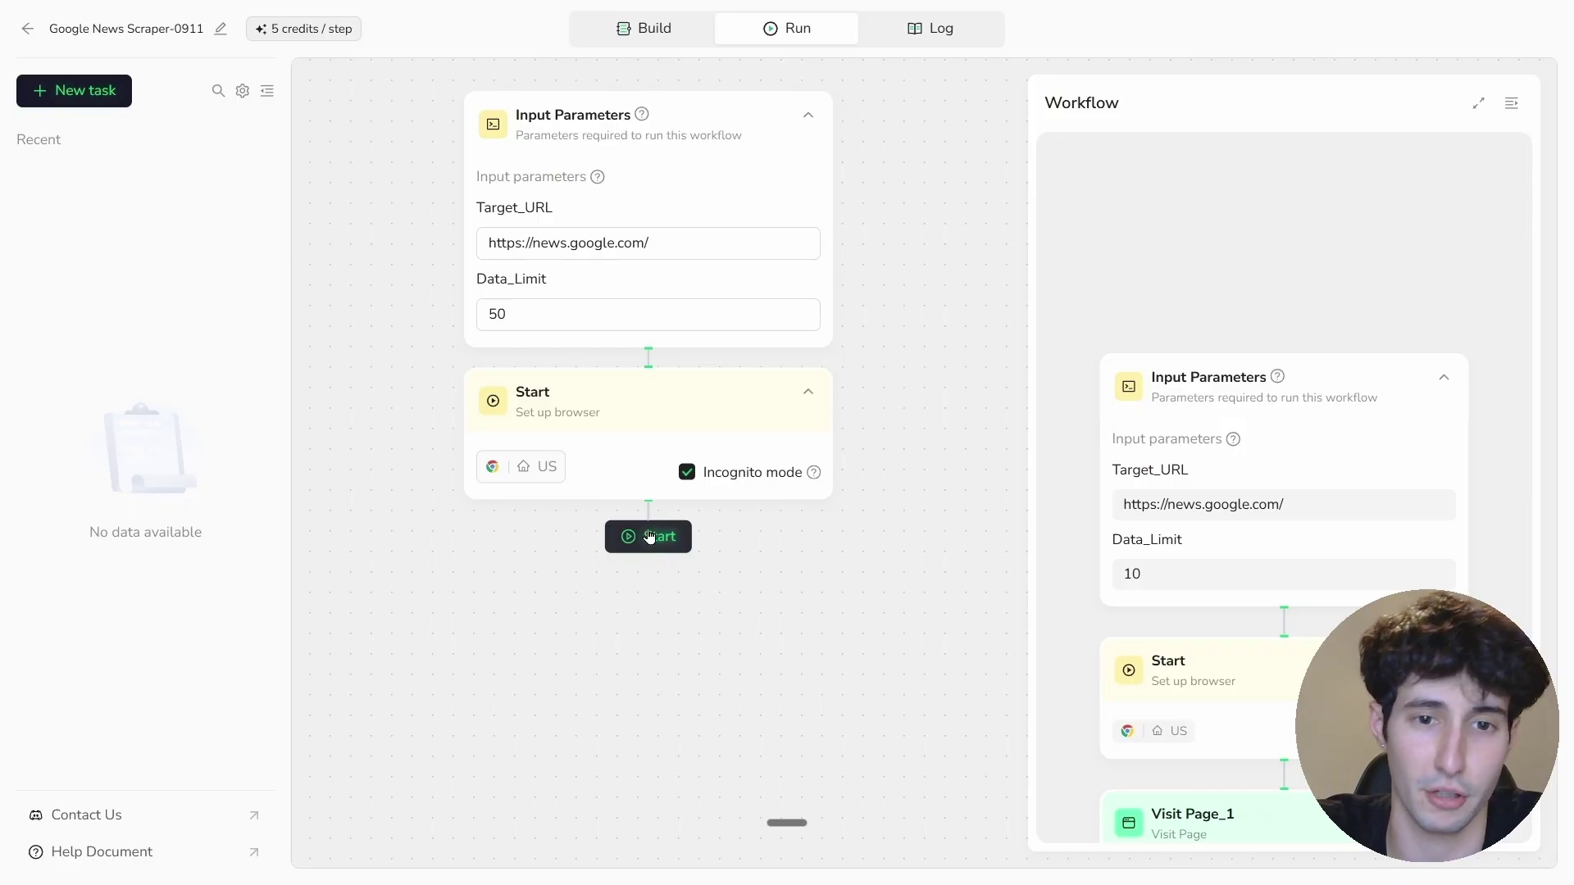
pyautogui.click(649, 543)
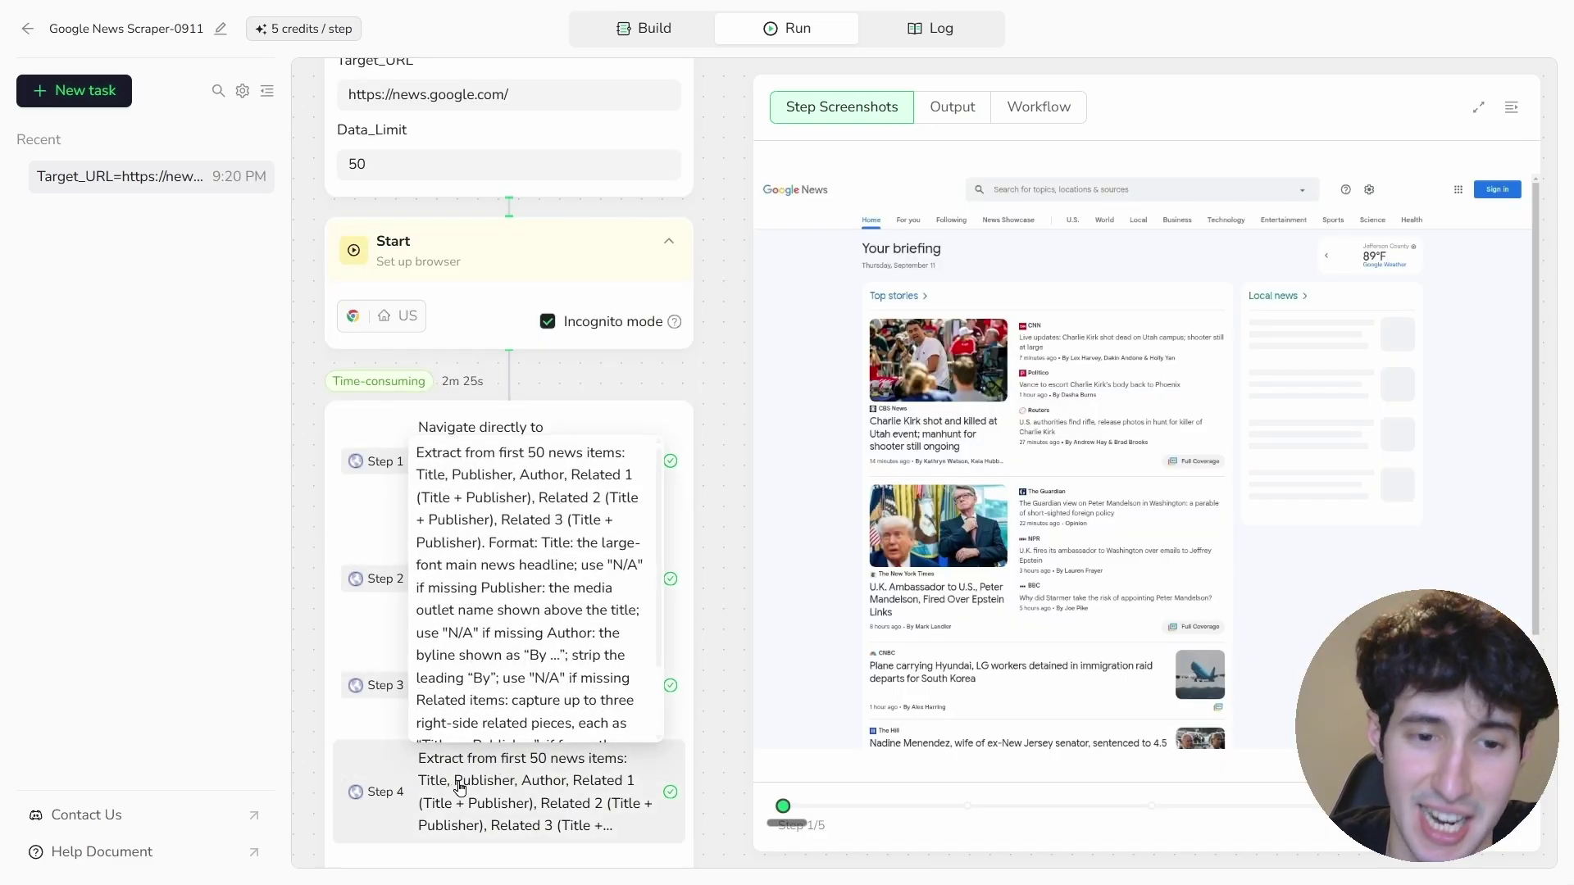
# Read the full description of the run's extraction step and download the run's output CSV file to Downloads
pyautogui.scroll(-2, 520, 575)
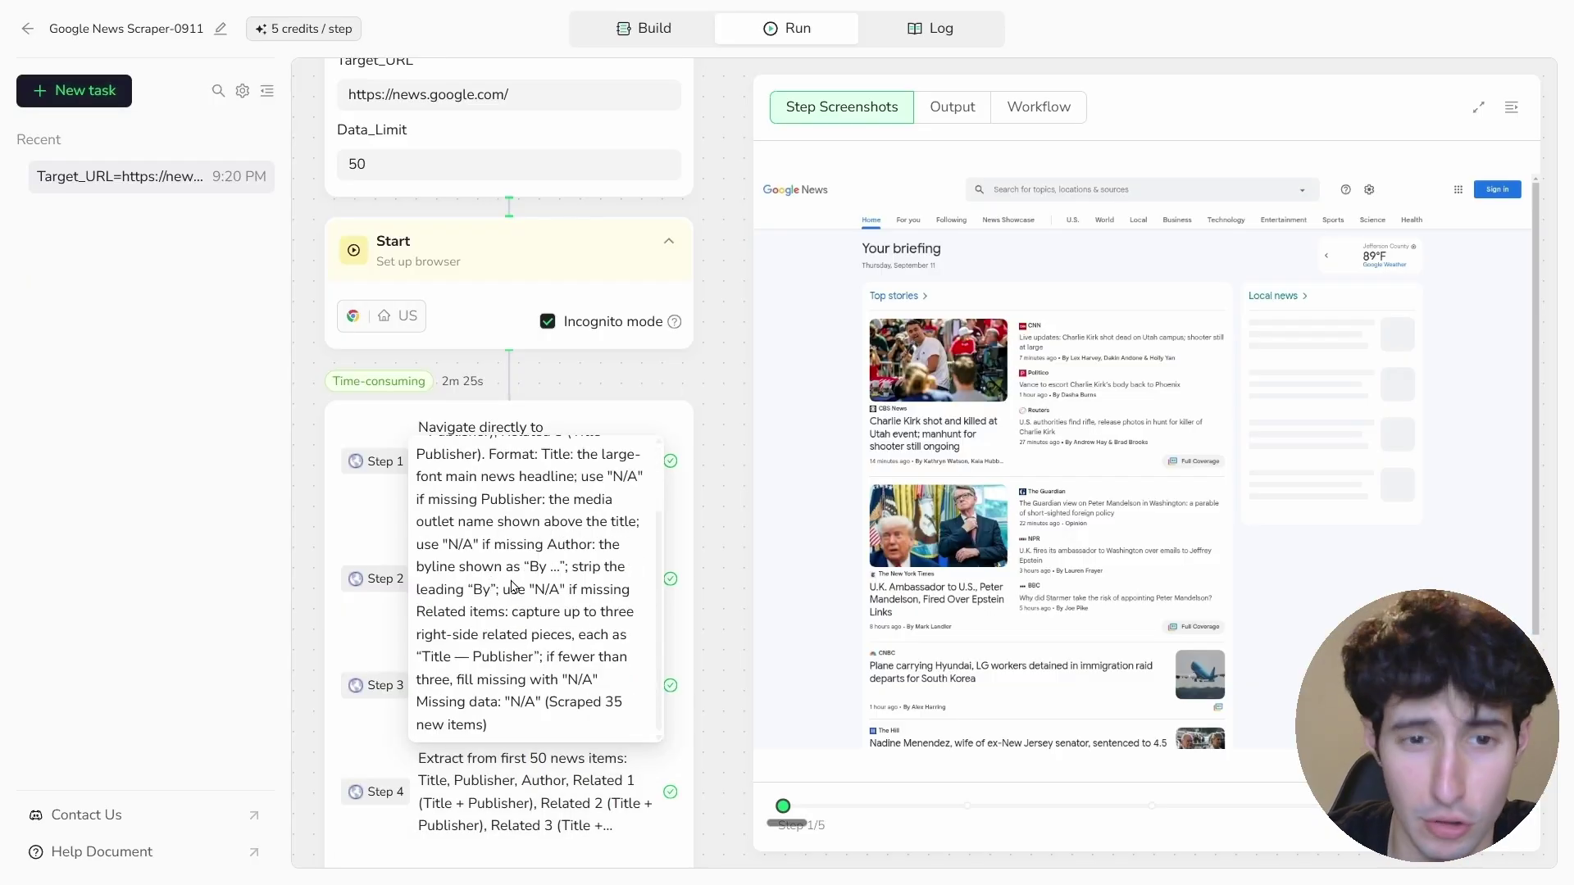
pyautogui.click(975, 114)
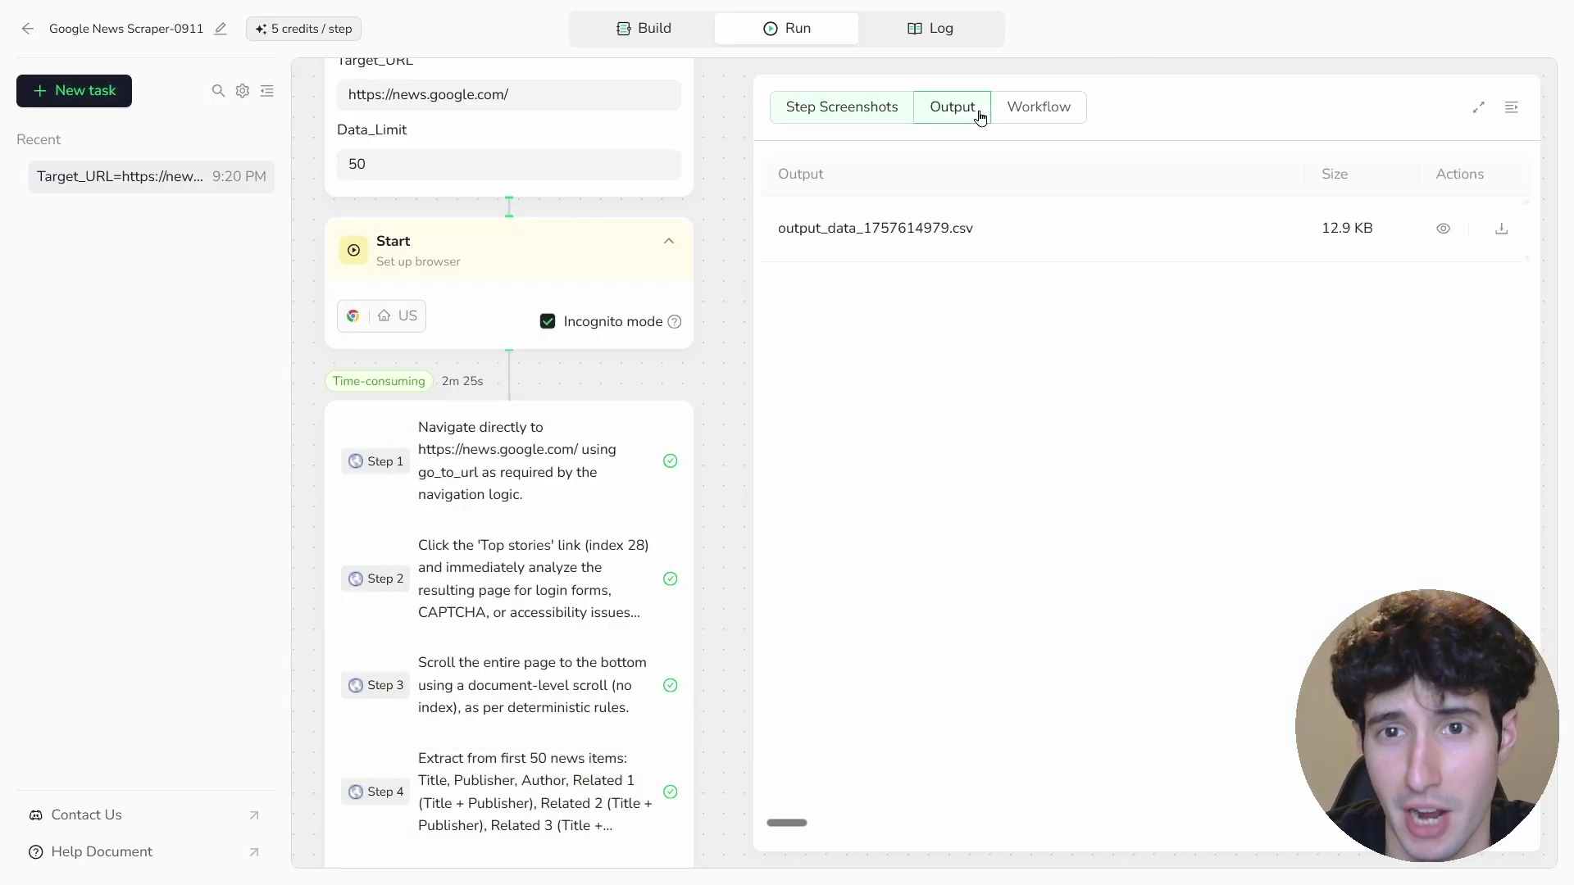
pyautogui.click(1501, 228)
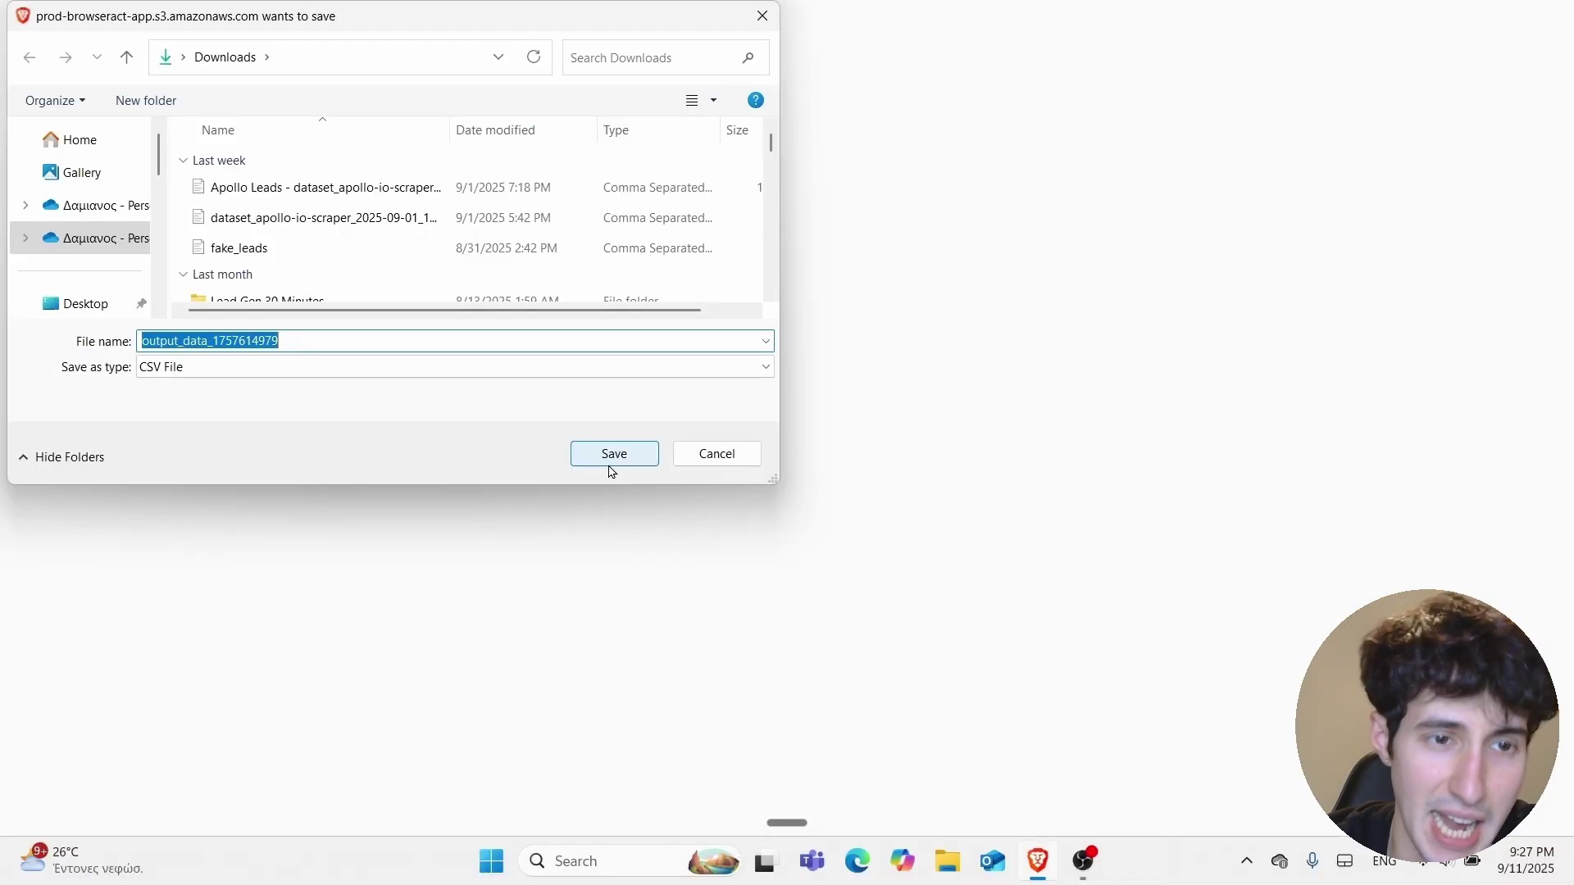
pyautogui.click(615, 464)
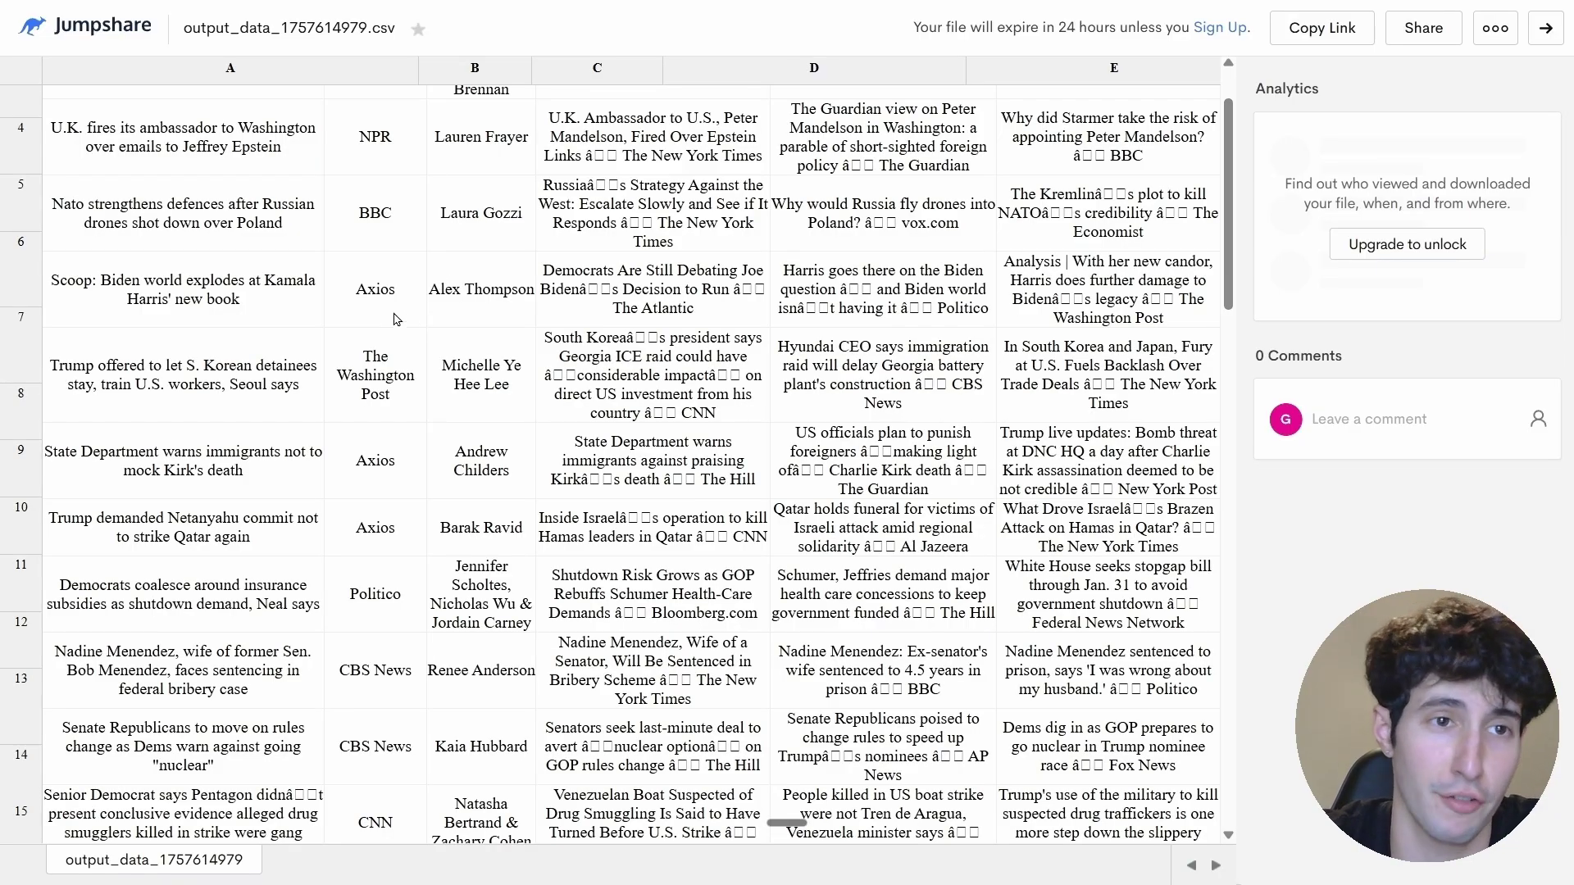
# Look through the scraped news rows in output_data_1757614979.csv, checking titles, publishers, authors and related articles
pyautogui.scroll(1, 657, 383)
pyautogui.scroll(-20, 366, 497)
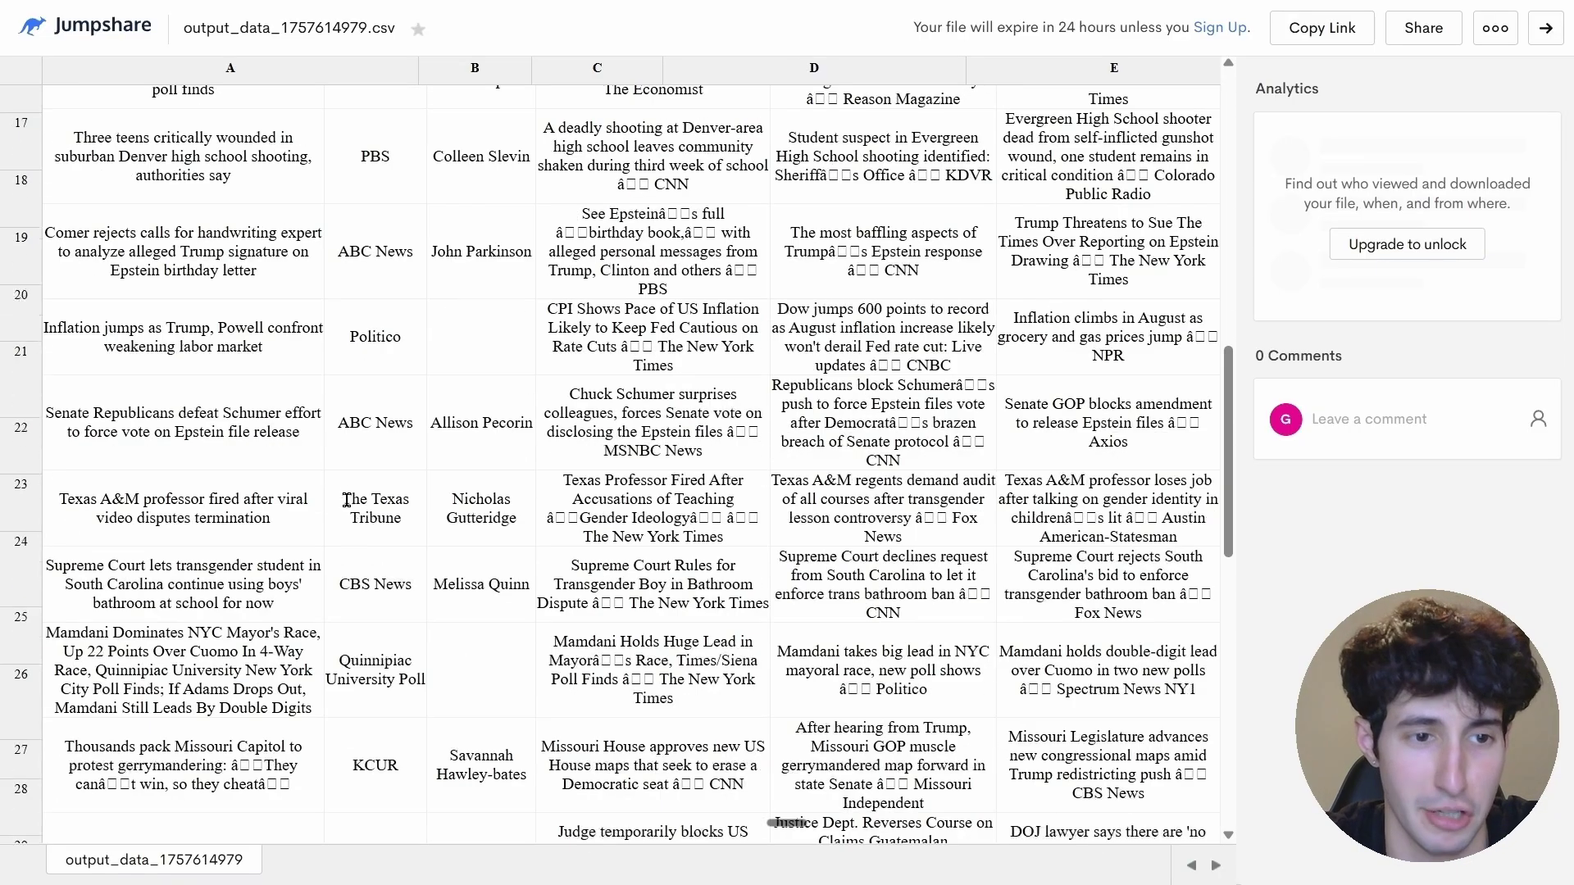
pyautogui.scroll(15, 578, 623)
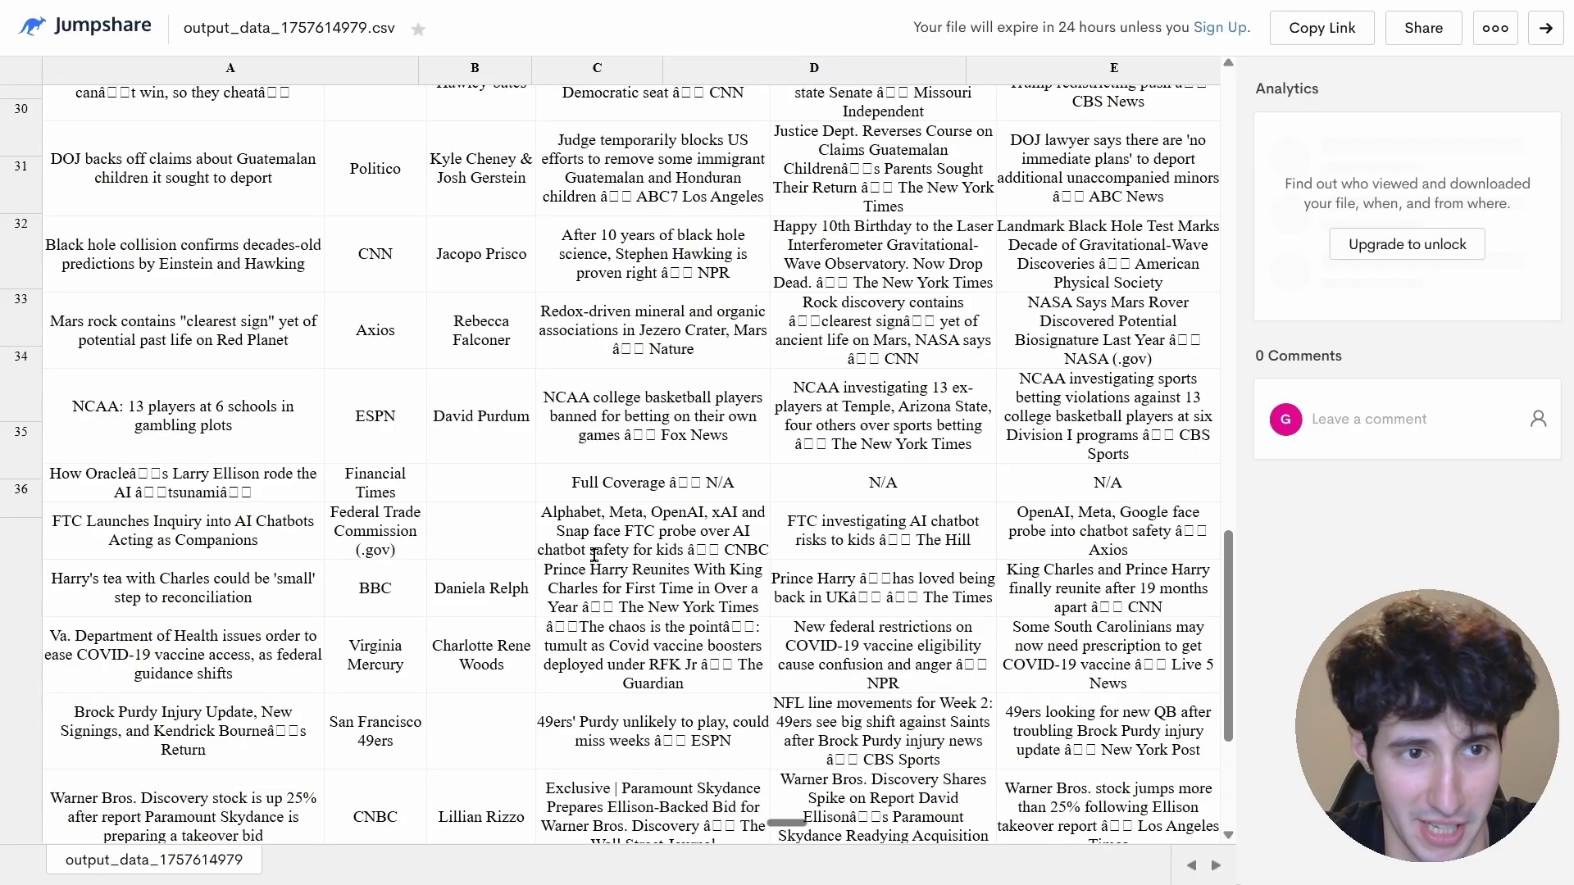
pyautogui.scroll(5, 742, 557)
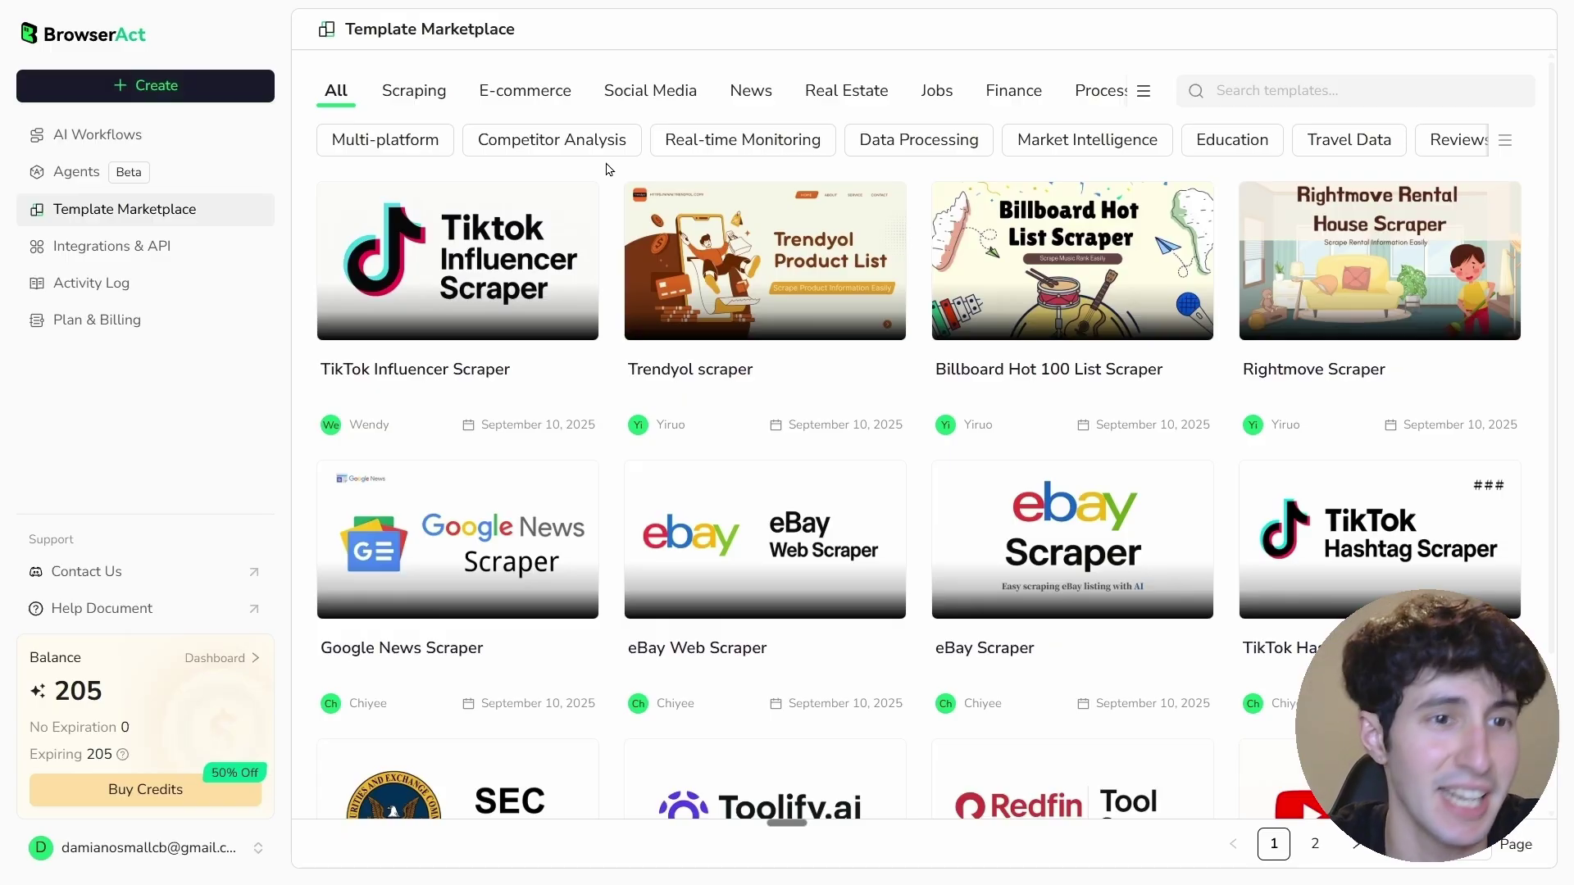
# Open the Agent API documentation from BrowserAct's integrations and read down to the Run Task endpoint
pyautogui.click(89, 259)
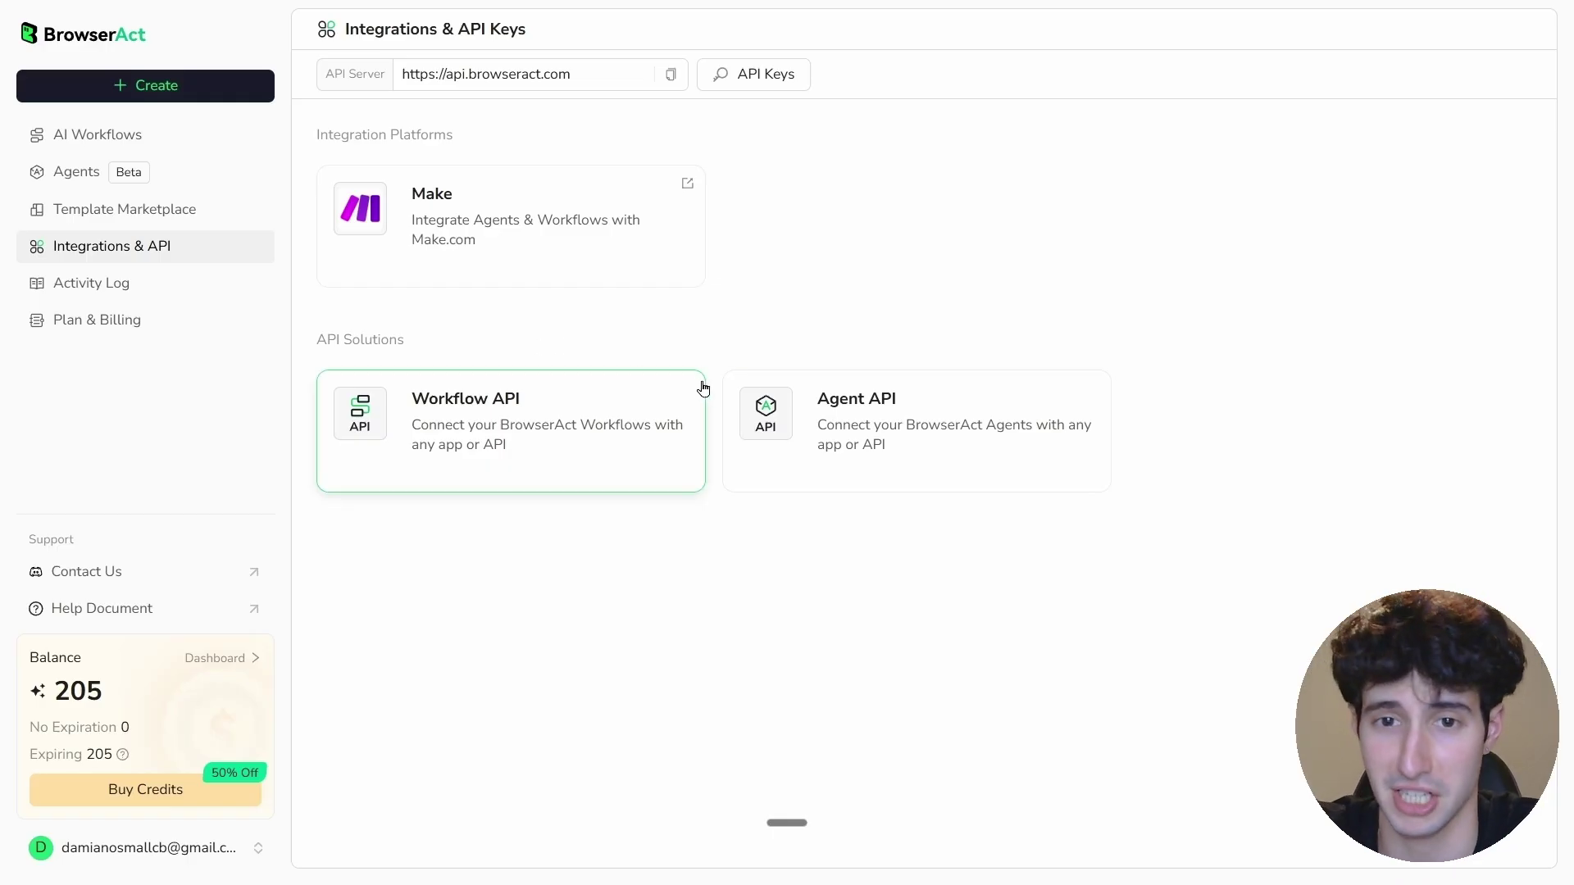
pyautogui.click(849, 440)
pyautogui.scroll(-2, 679, 393)
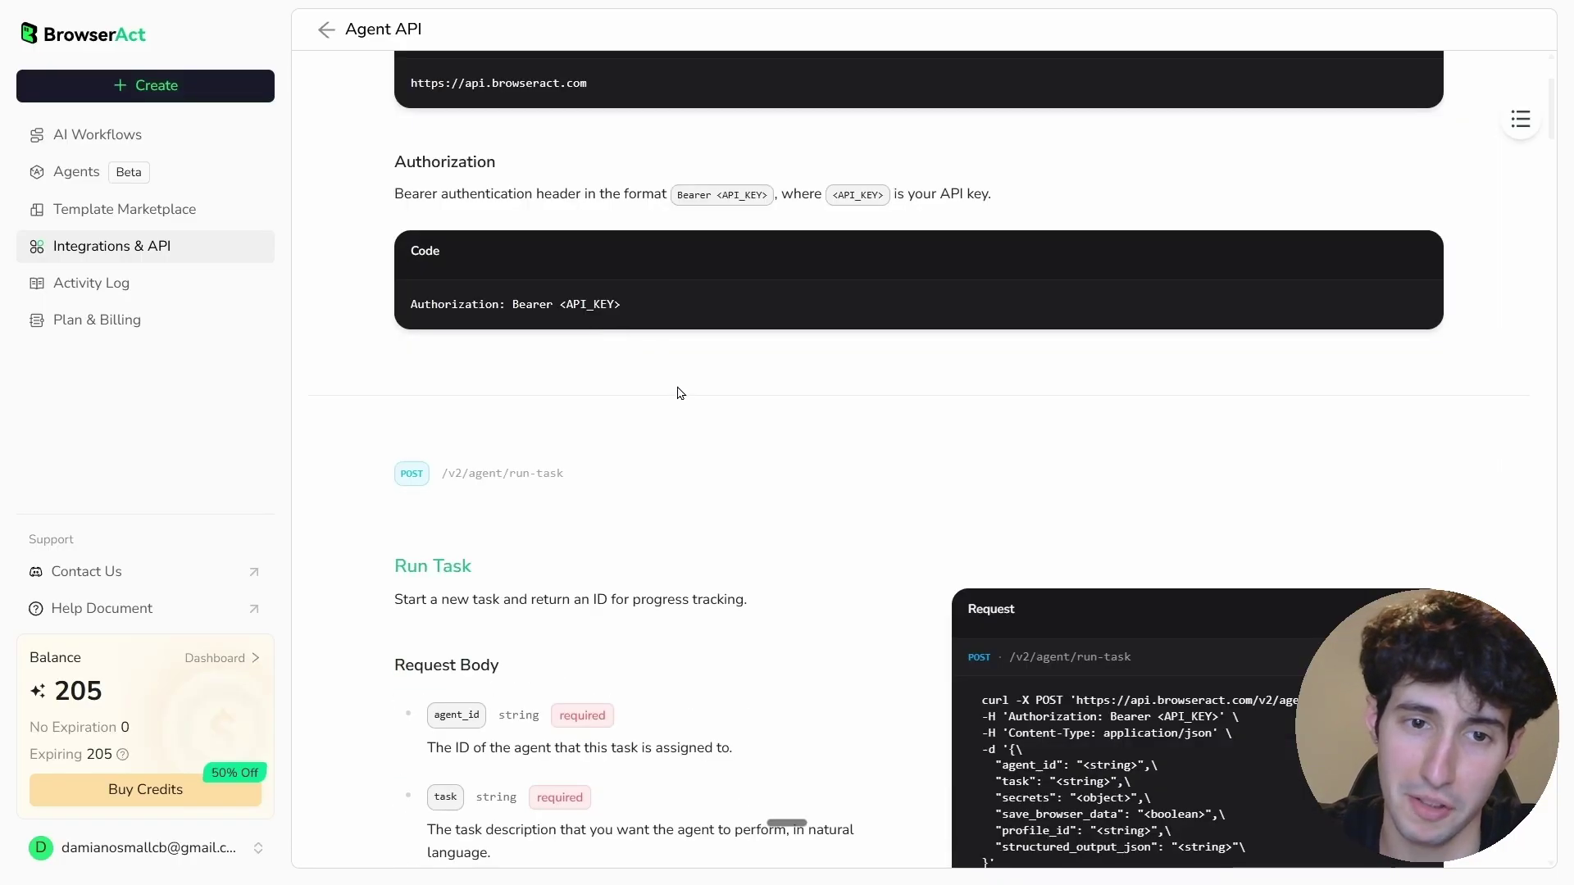
pyautogui.scroll(-1, 679, 390)
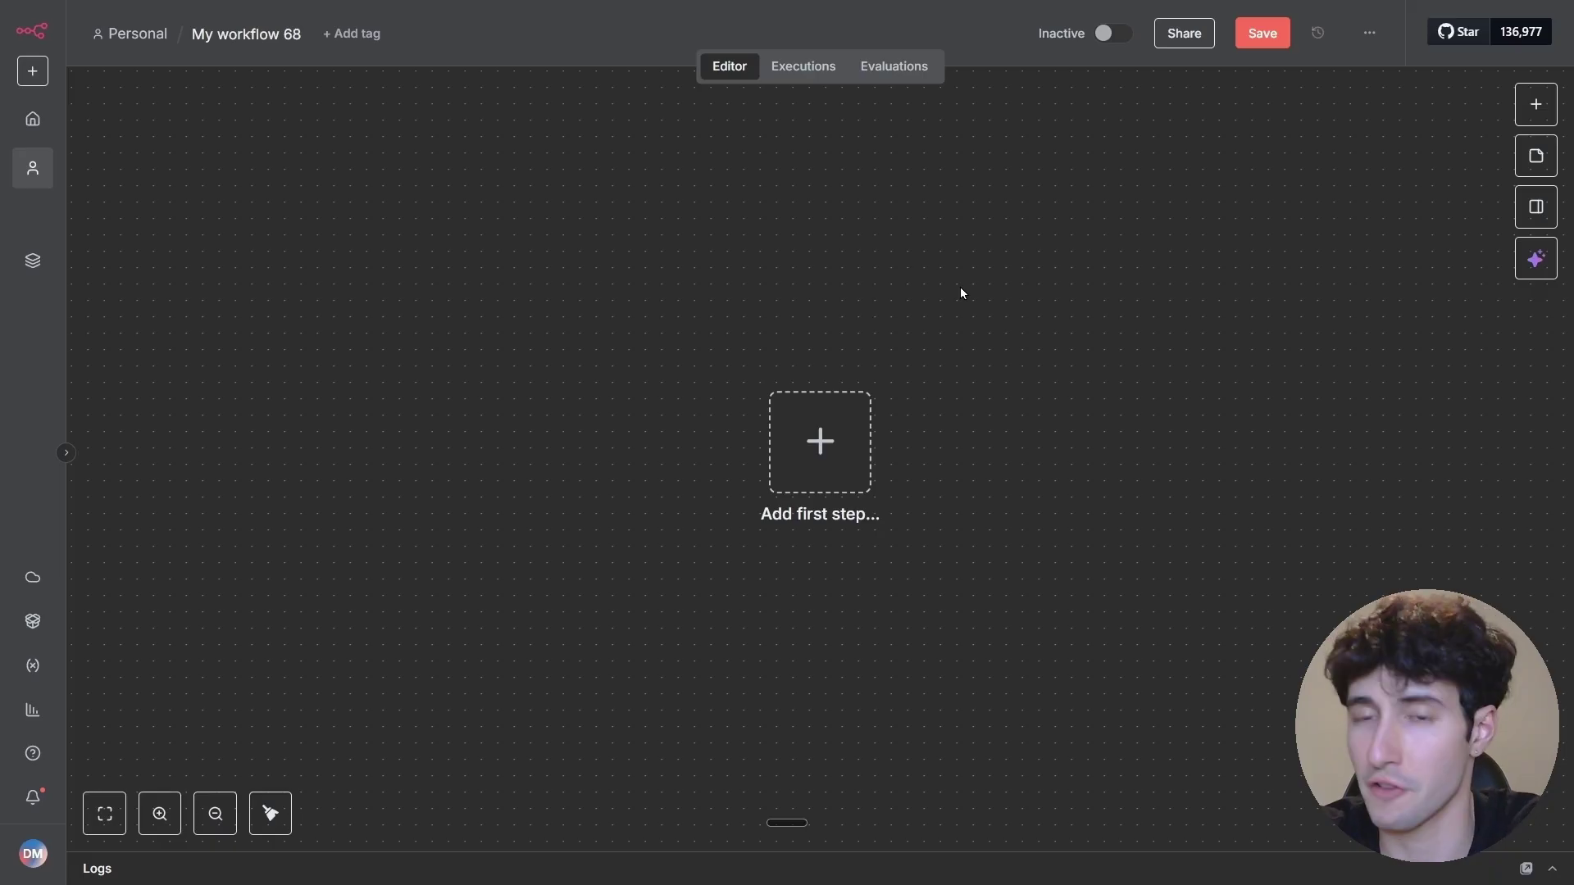
# In n8n, start the empty workflow with a manual trigger and add an HTTP Request node after it
pyautogui.click(856, 447)
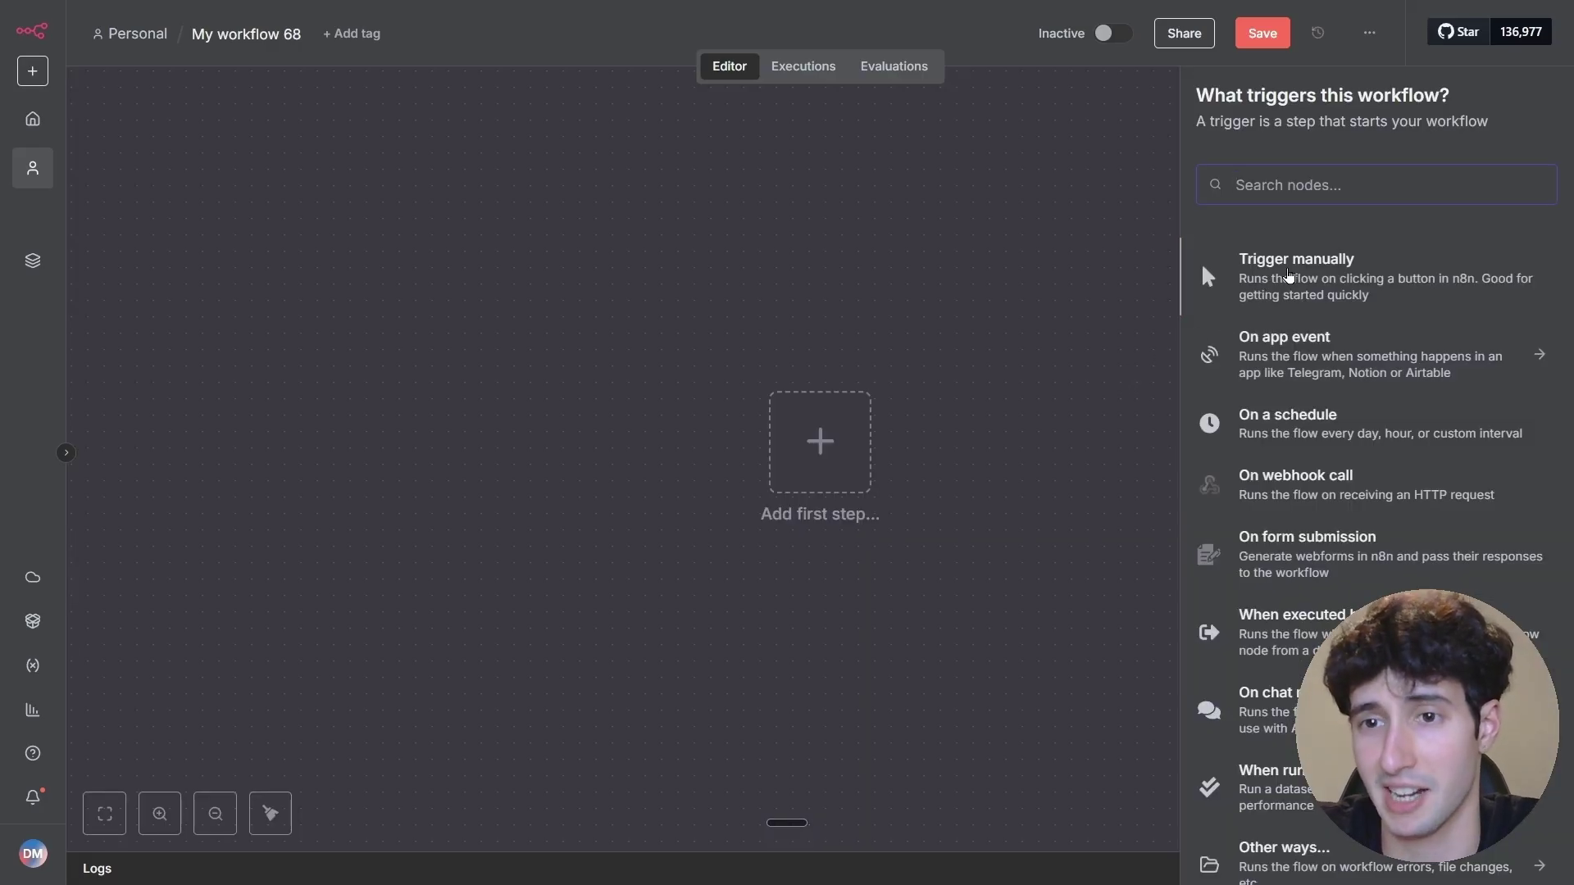
pyautogui.click(1288, 277)
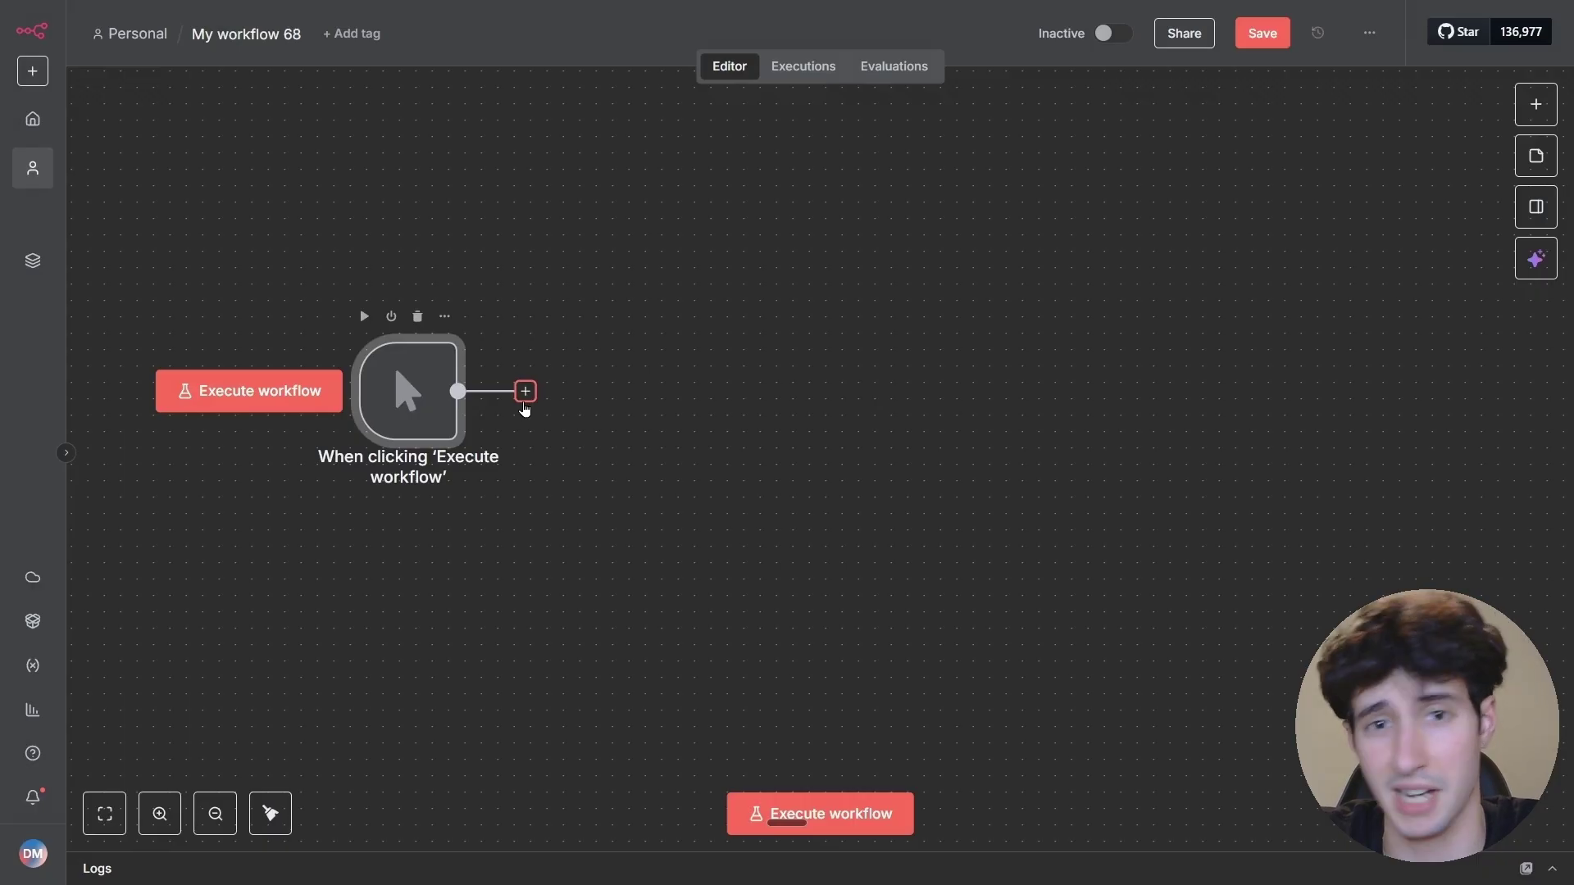
pyautogui.click(526, 405)
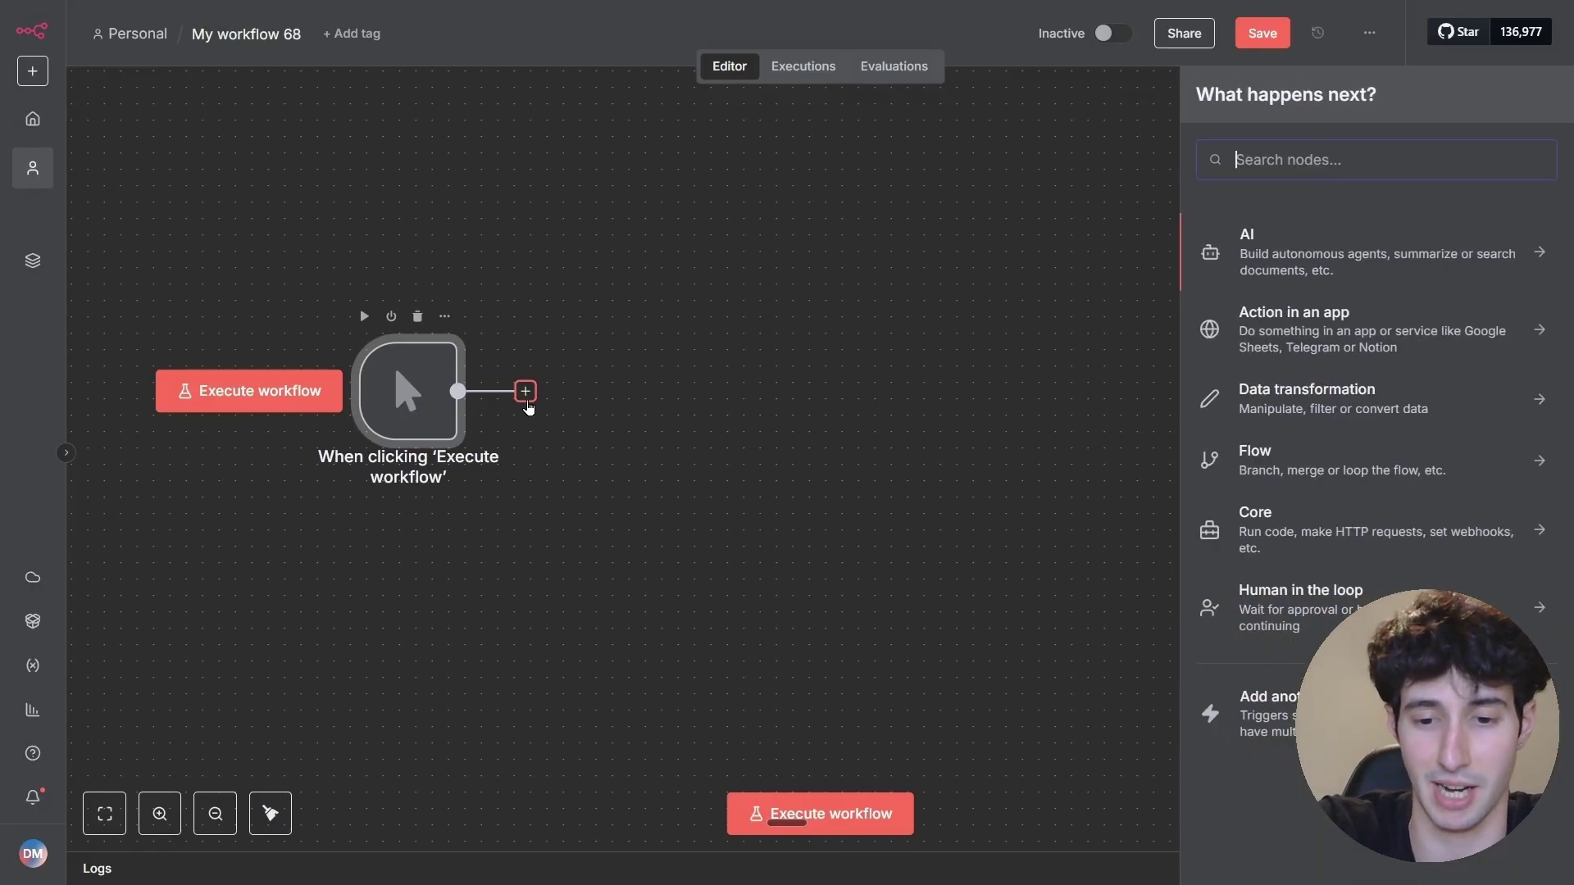
pyautogui.write('http')
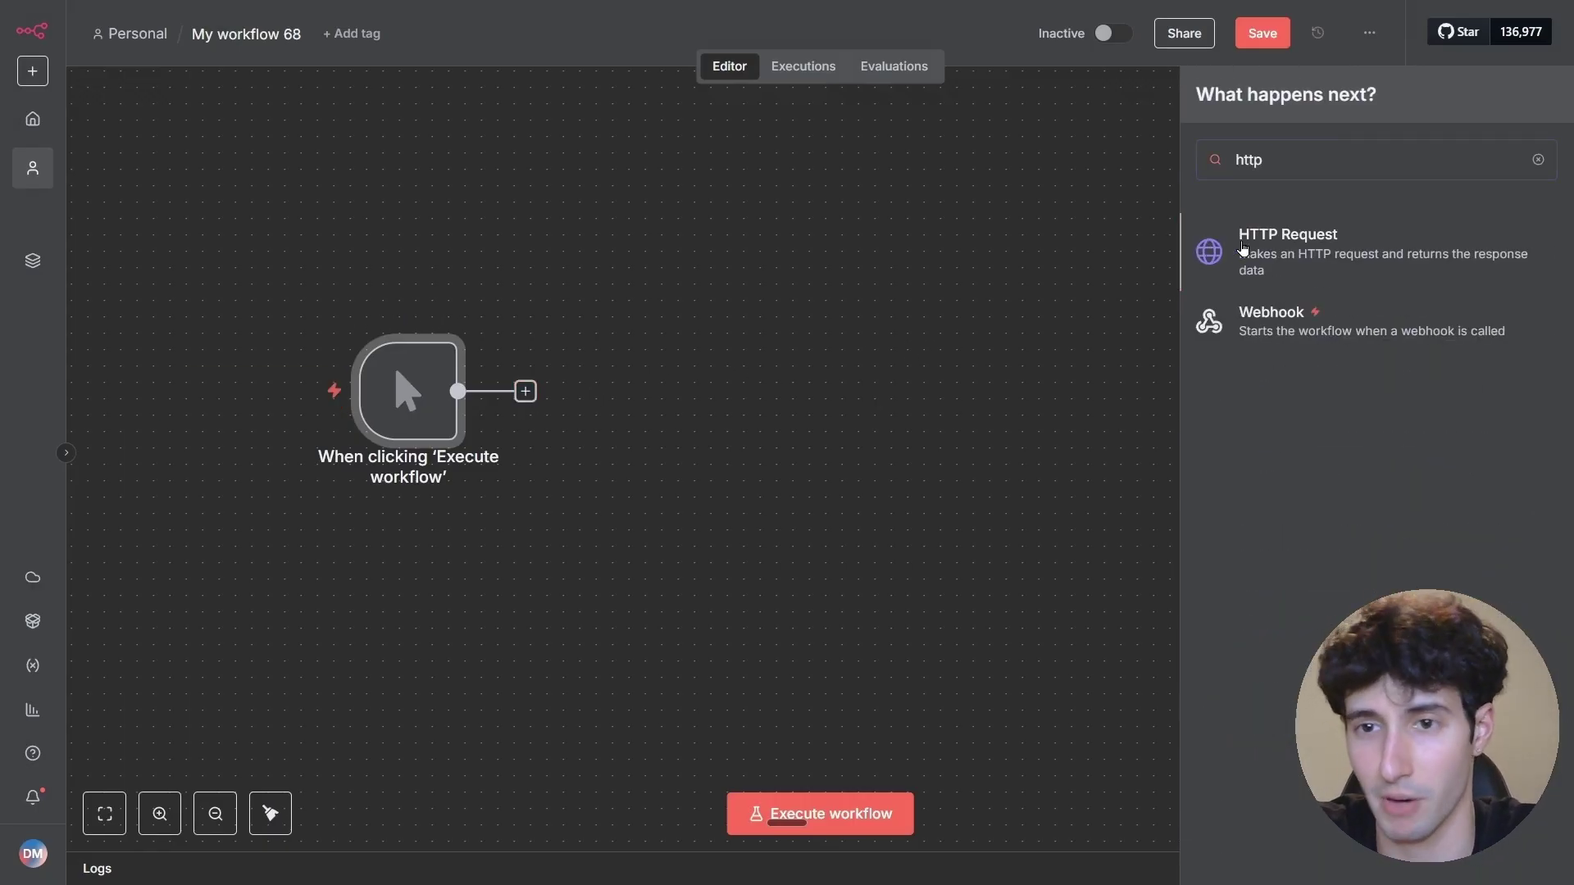
pyautogui.click(1244, 249)
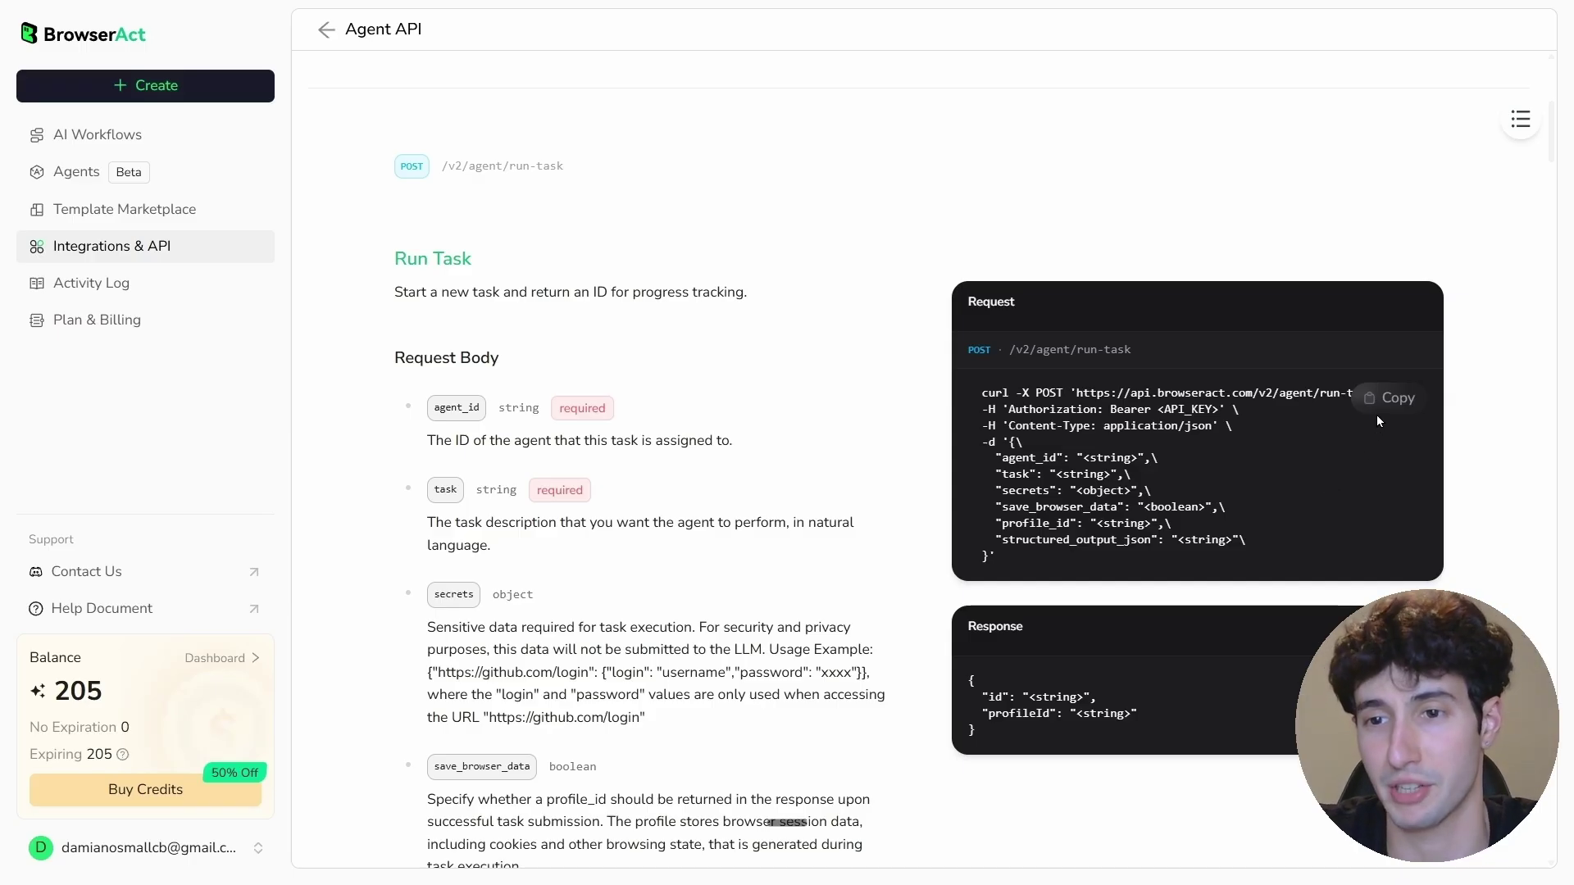
# Copy the Run Task cURL request from BrowserAct's Agent API documentation and import it into n8n's HTTP Request node
pyautogui.click(1394, 400)
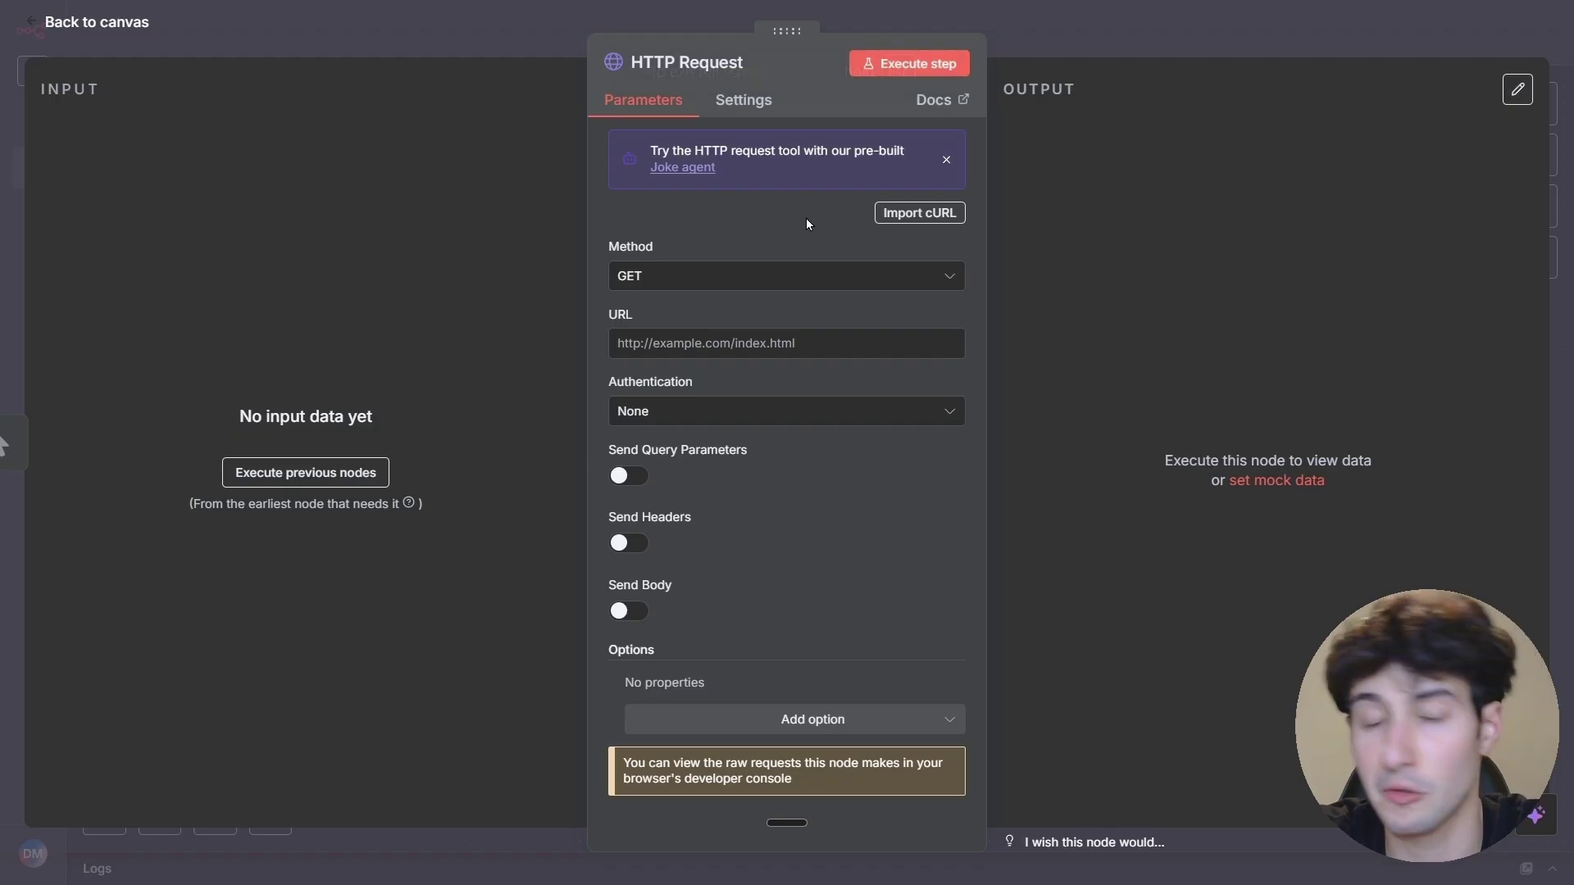
pyautogui.click(895, 215)
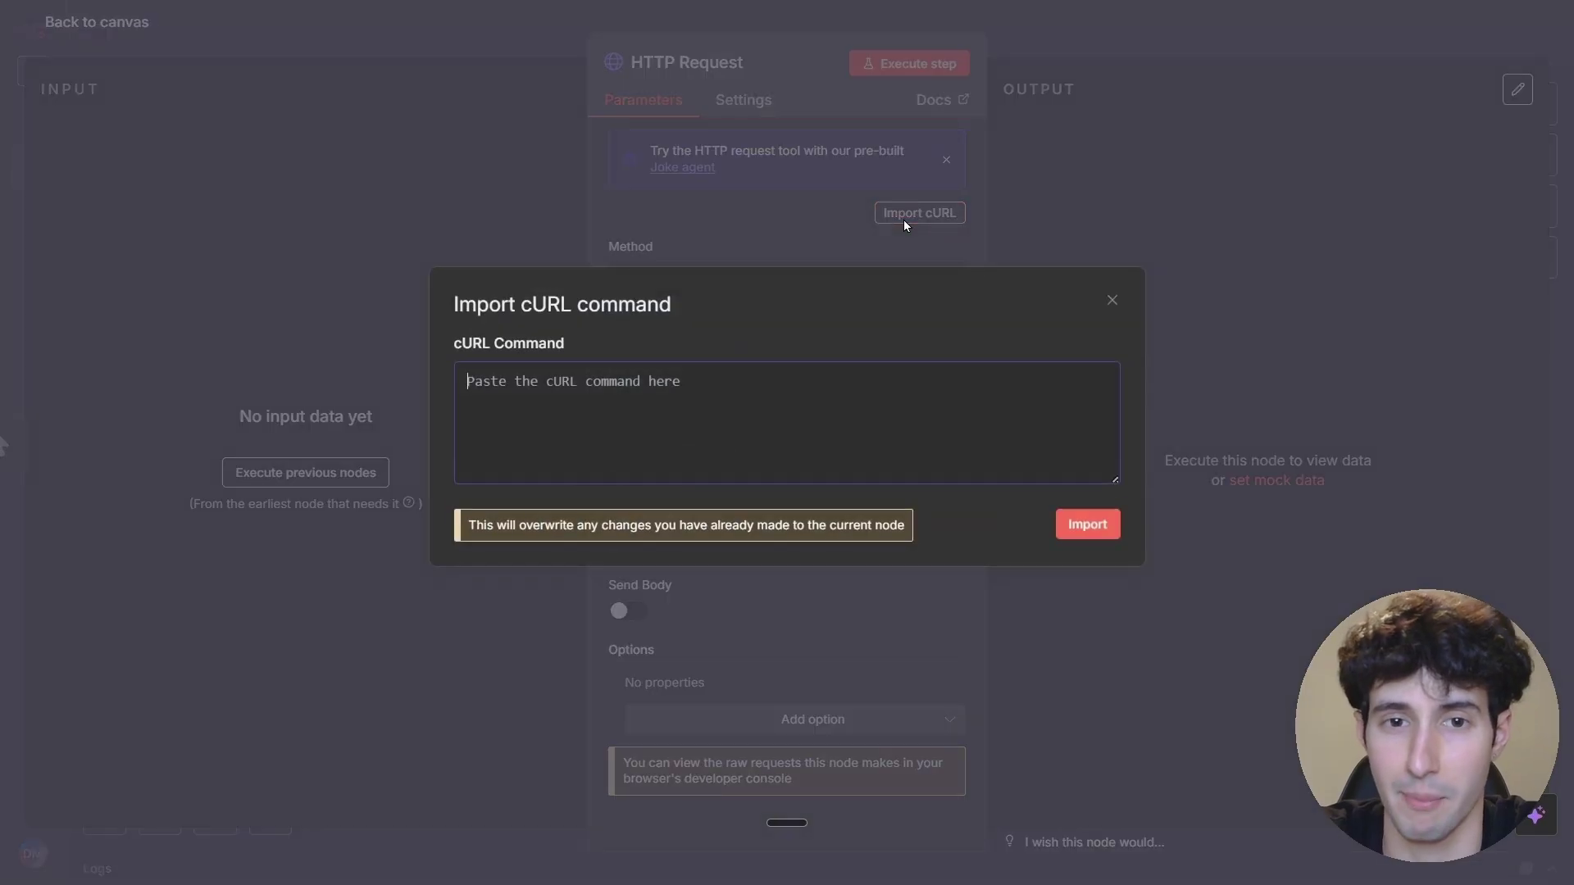
pyautogui.hotkey('ctrl', 'v')
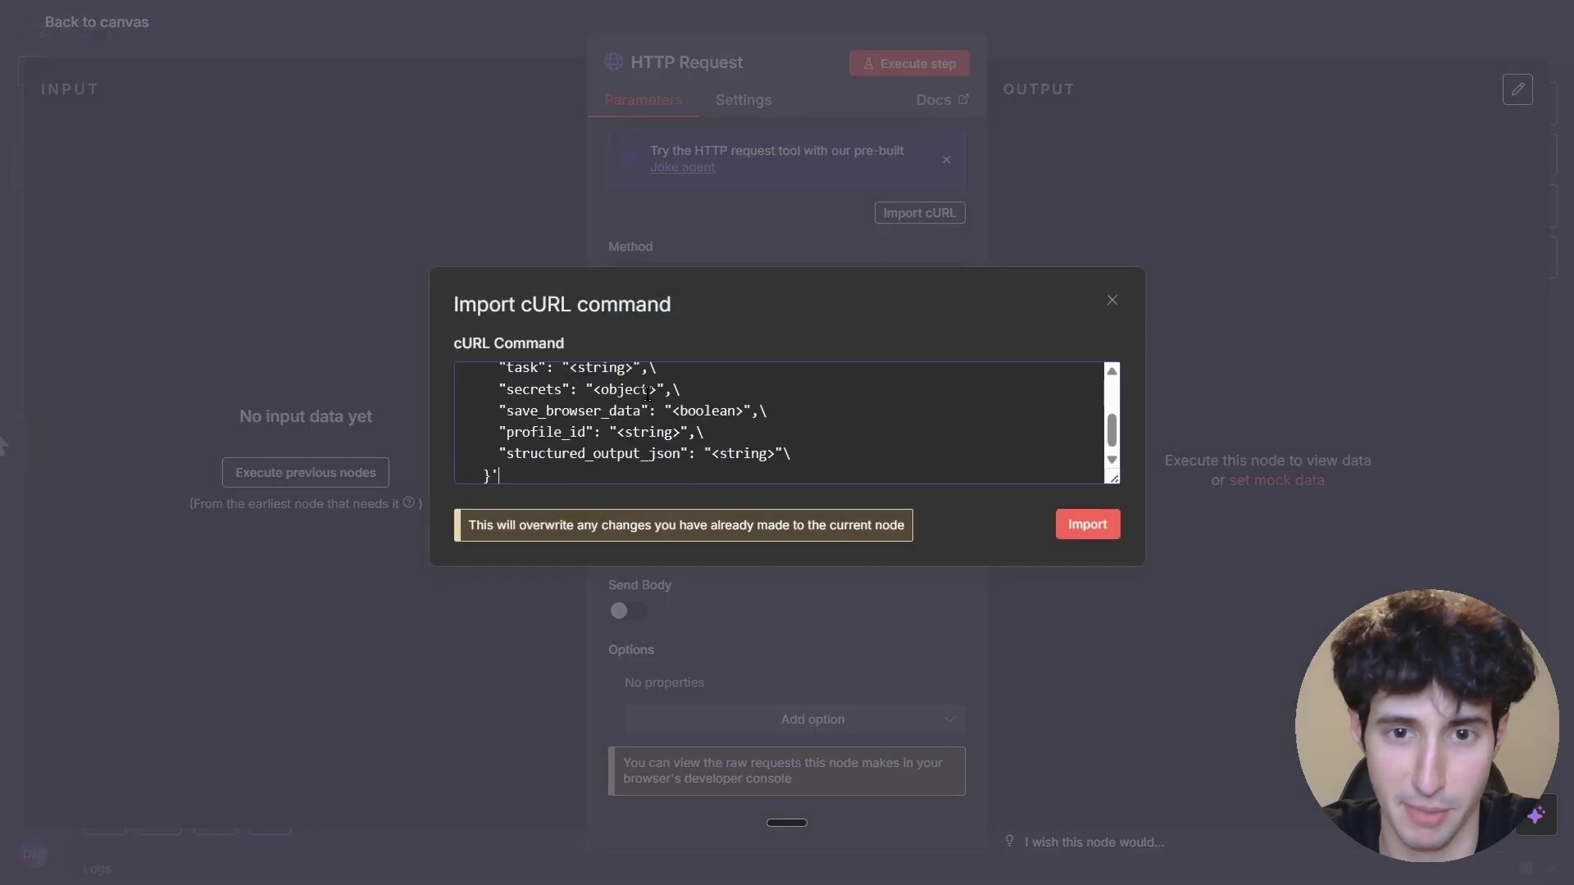
pyautogui.click(1088, 526)
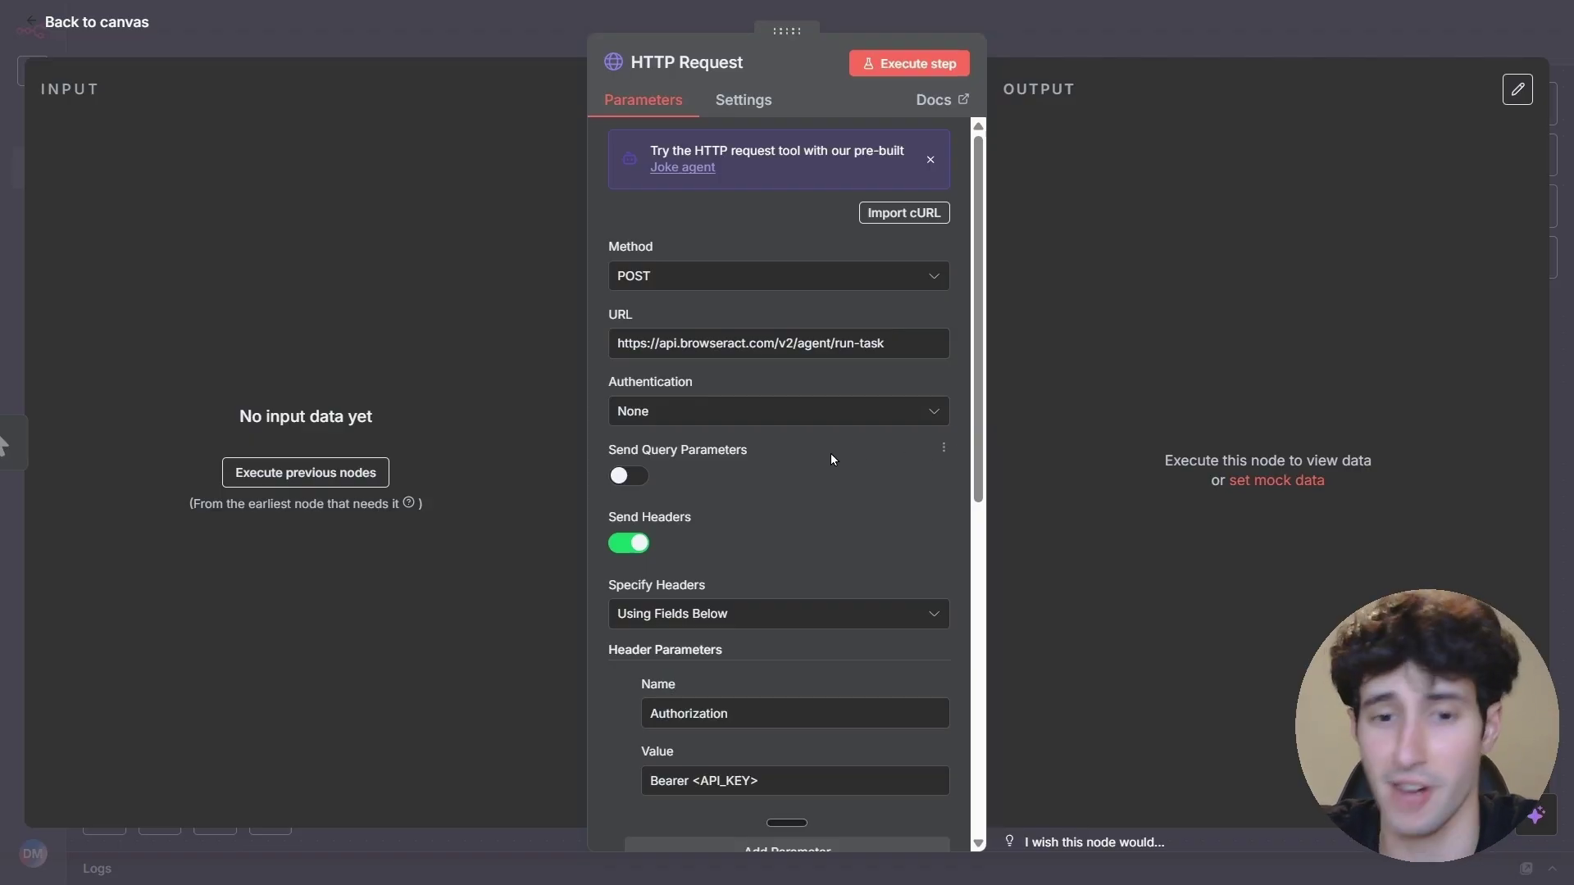
# Examine the HTTP Request node's imported method, URL, headers and body, and select the API key placeholder in the Authorization value
pyautogui.scroll(-3, 830, 456)
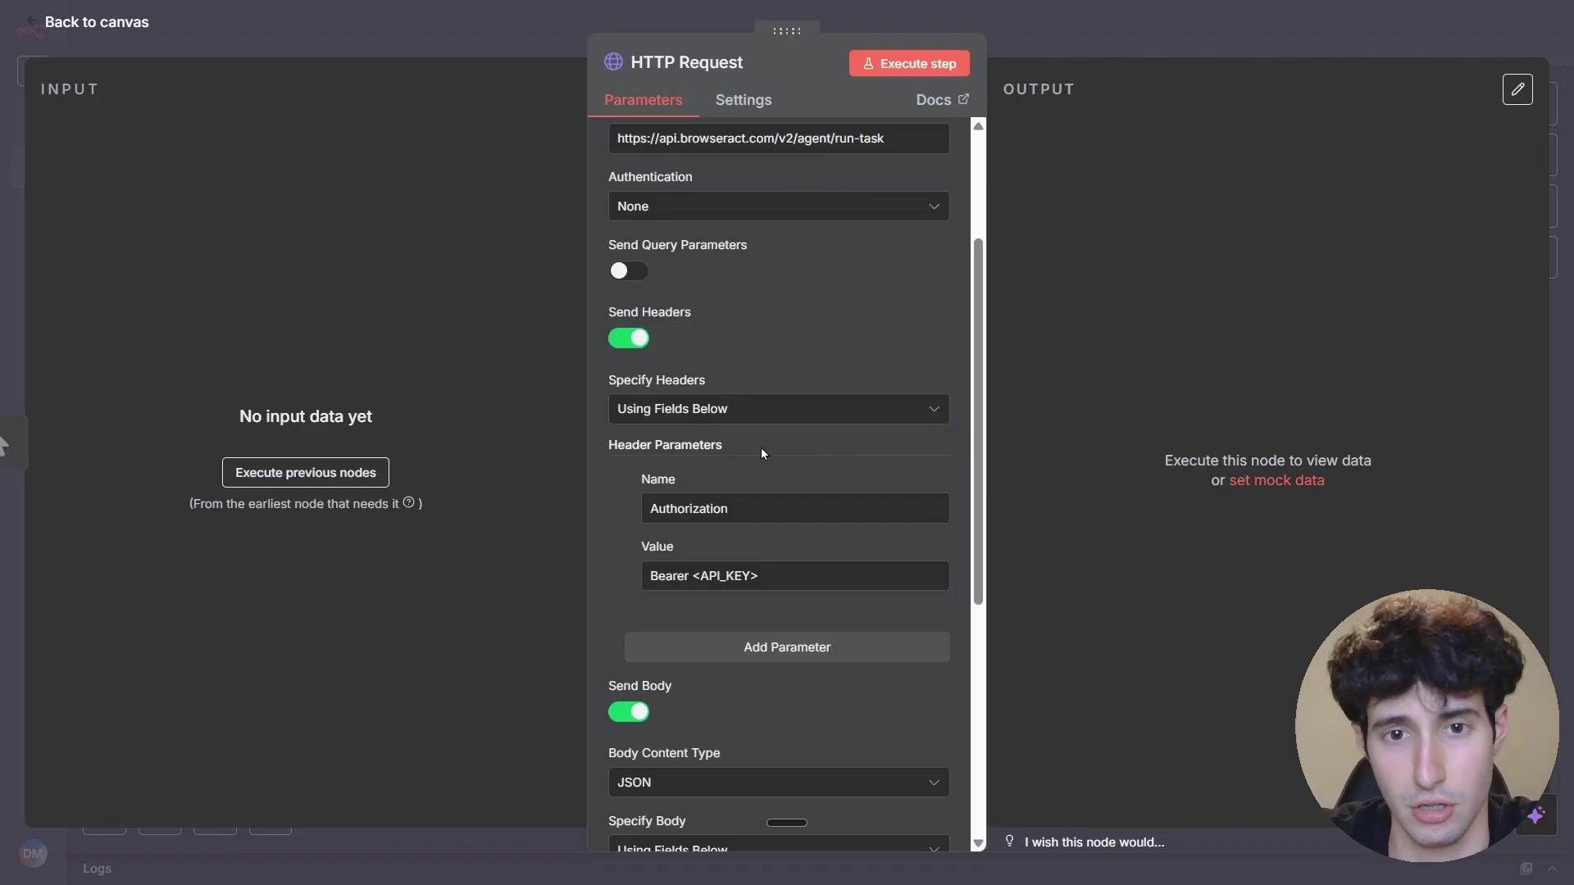
pyautogui.scroll(-3, 760, 445)
pyautogui.scroll(5, 760, 445)
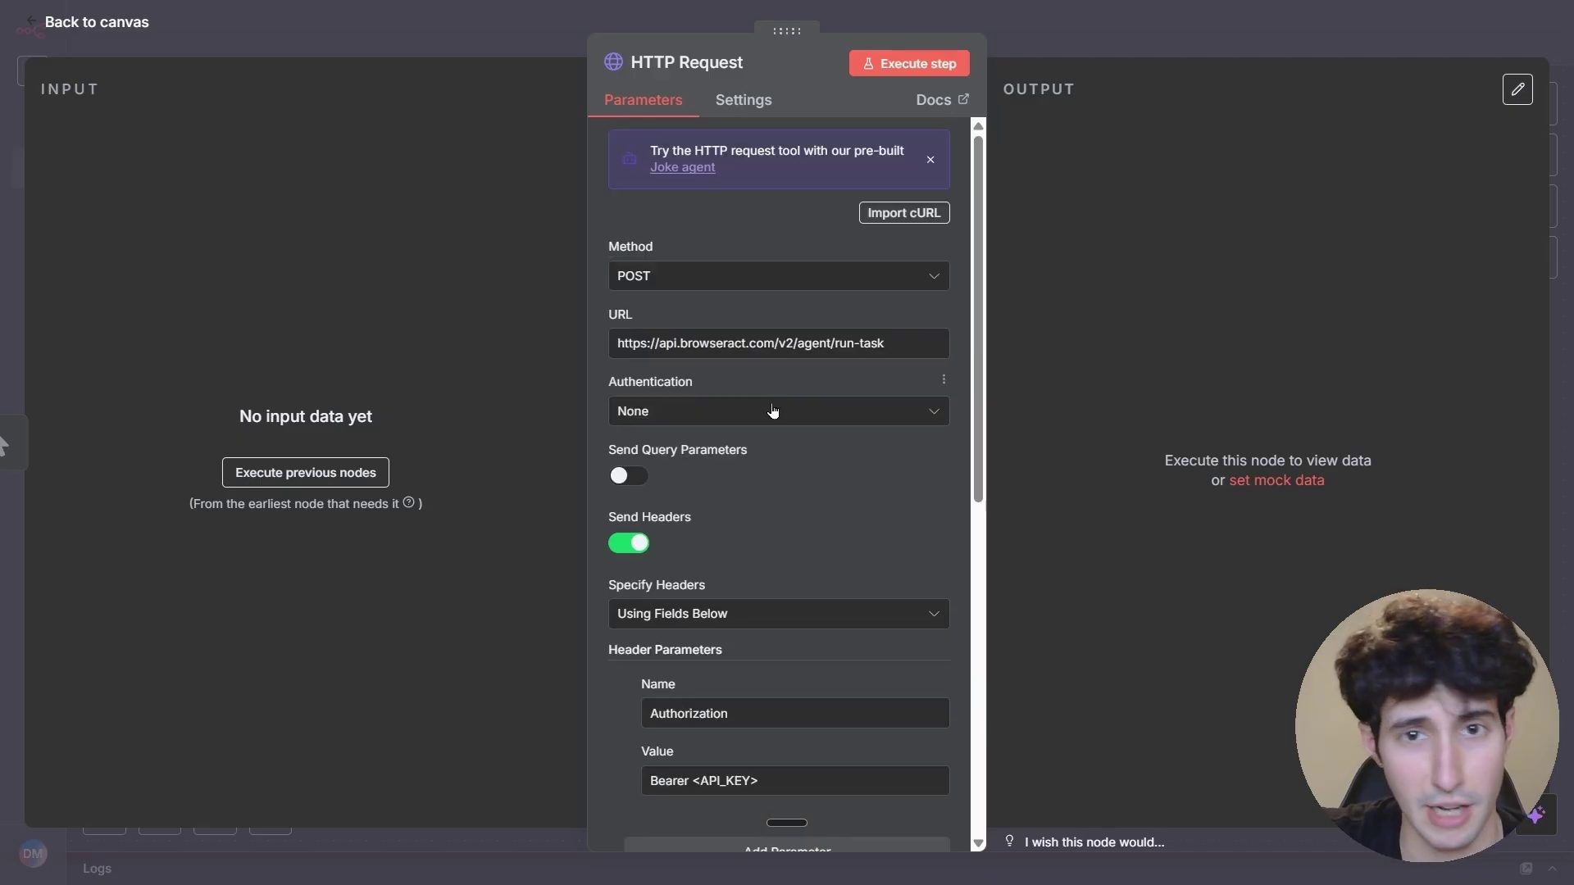
pyautogui.scroll(-1, 794, 467)
pyautogui.scroll(-1, 794, 468)
pyautogui.moveTo(771, 576); pyautogui.dragTo(695, 575)
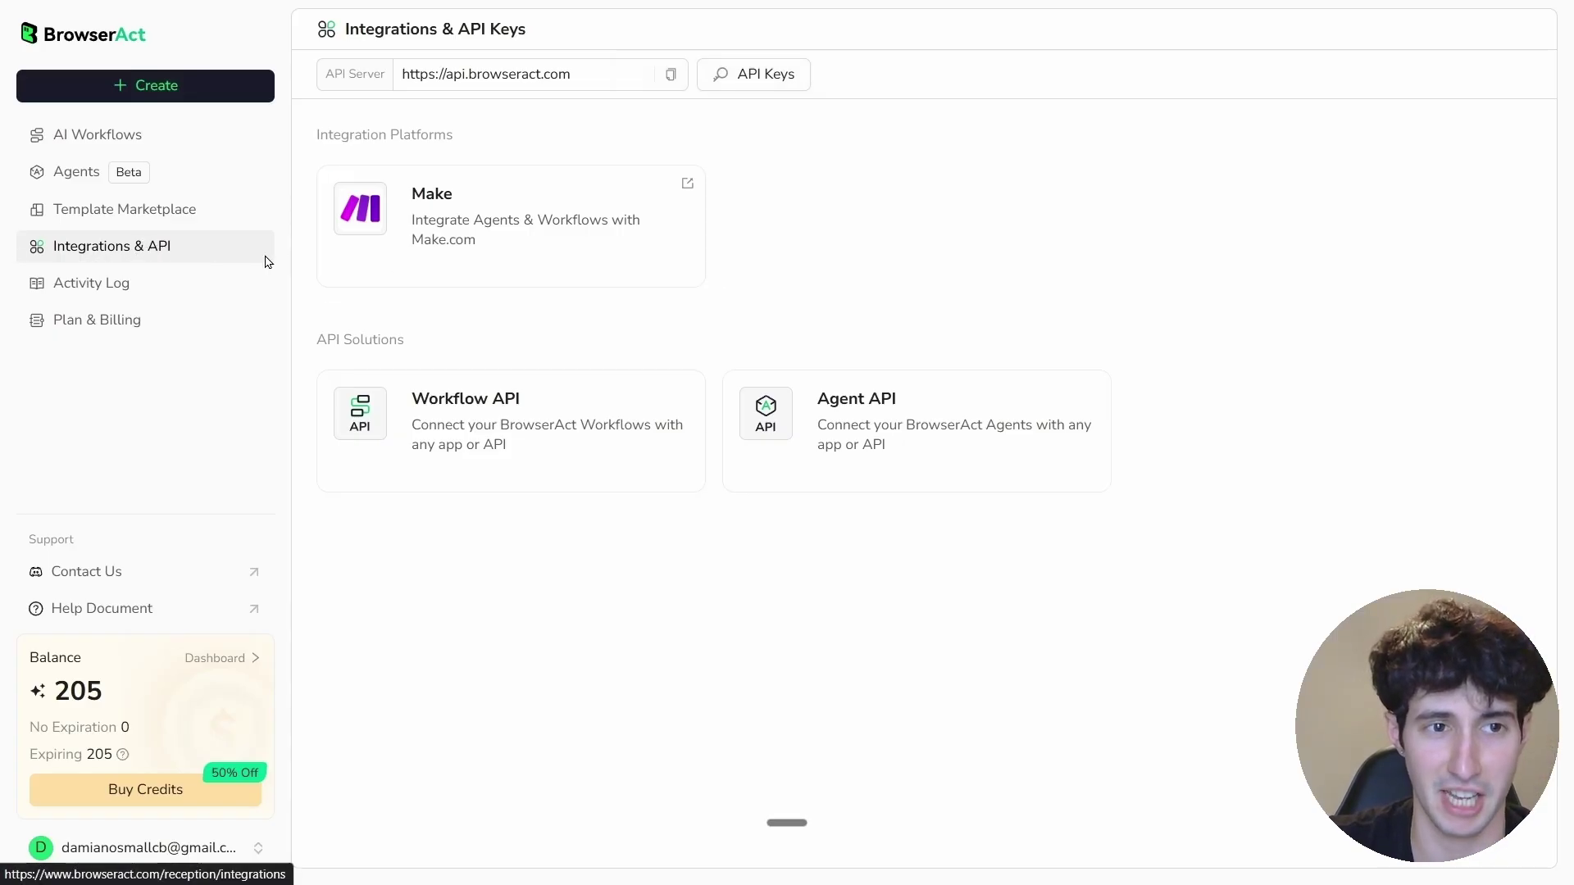
# Create a new API key in BrowserAct, copy it and confirm the key dialog with its default name
pyautogui.click(765, 80)
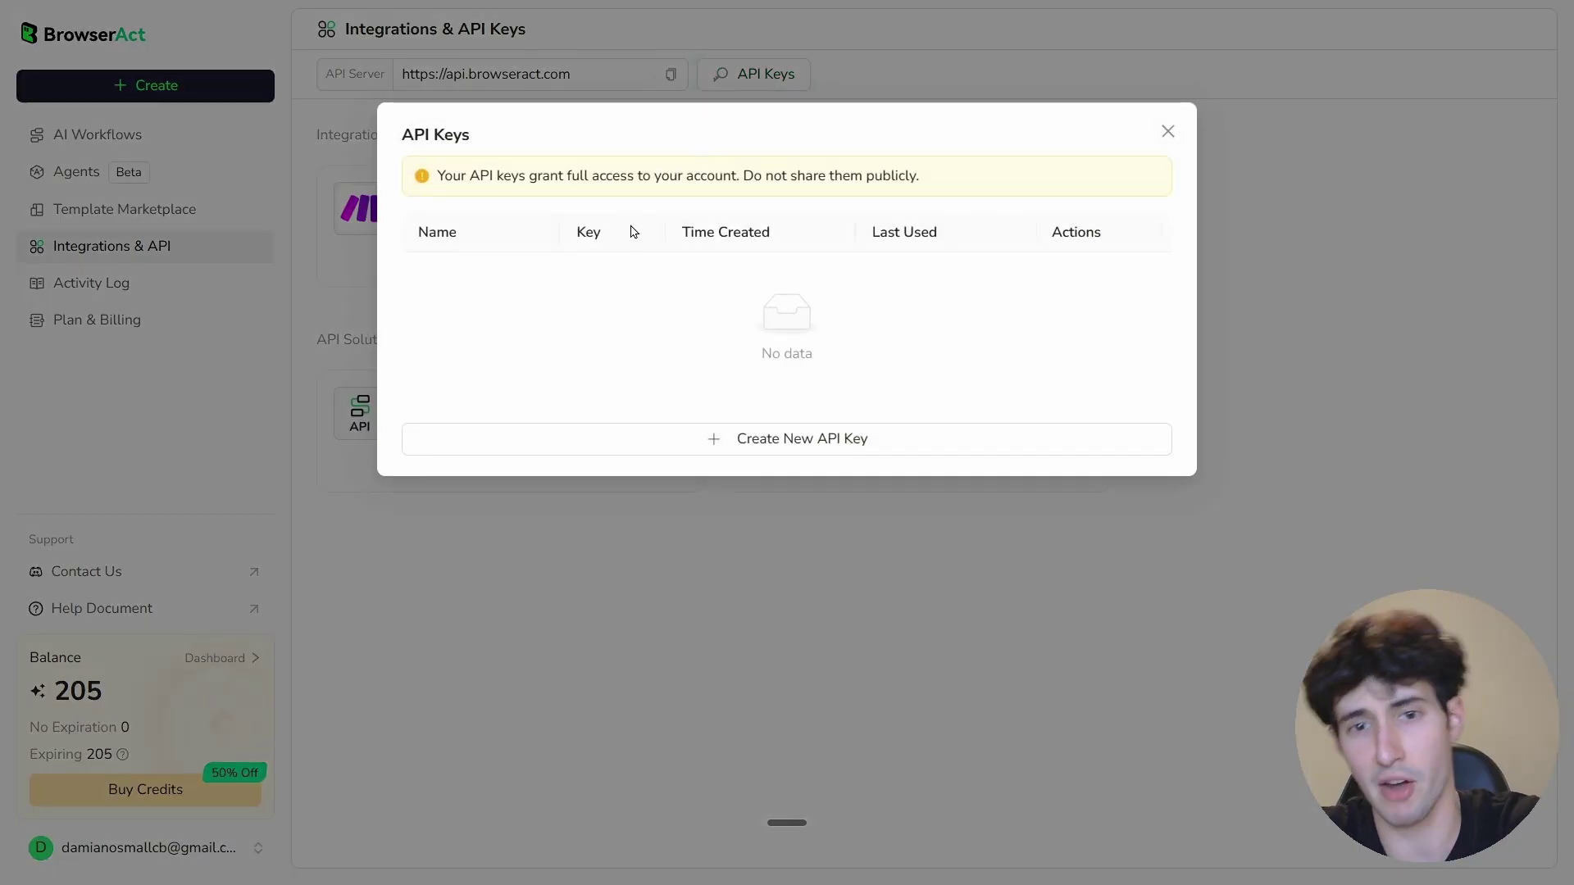
pyautogui.click(742, 438)
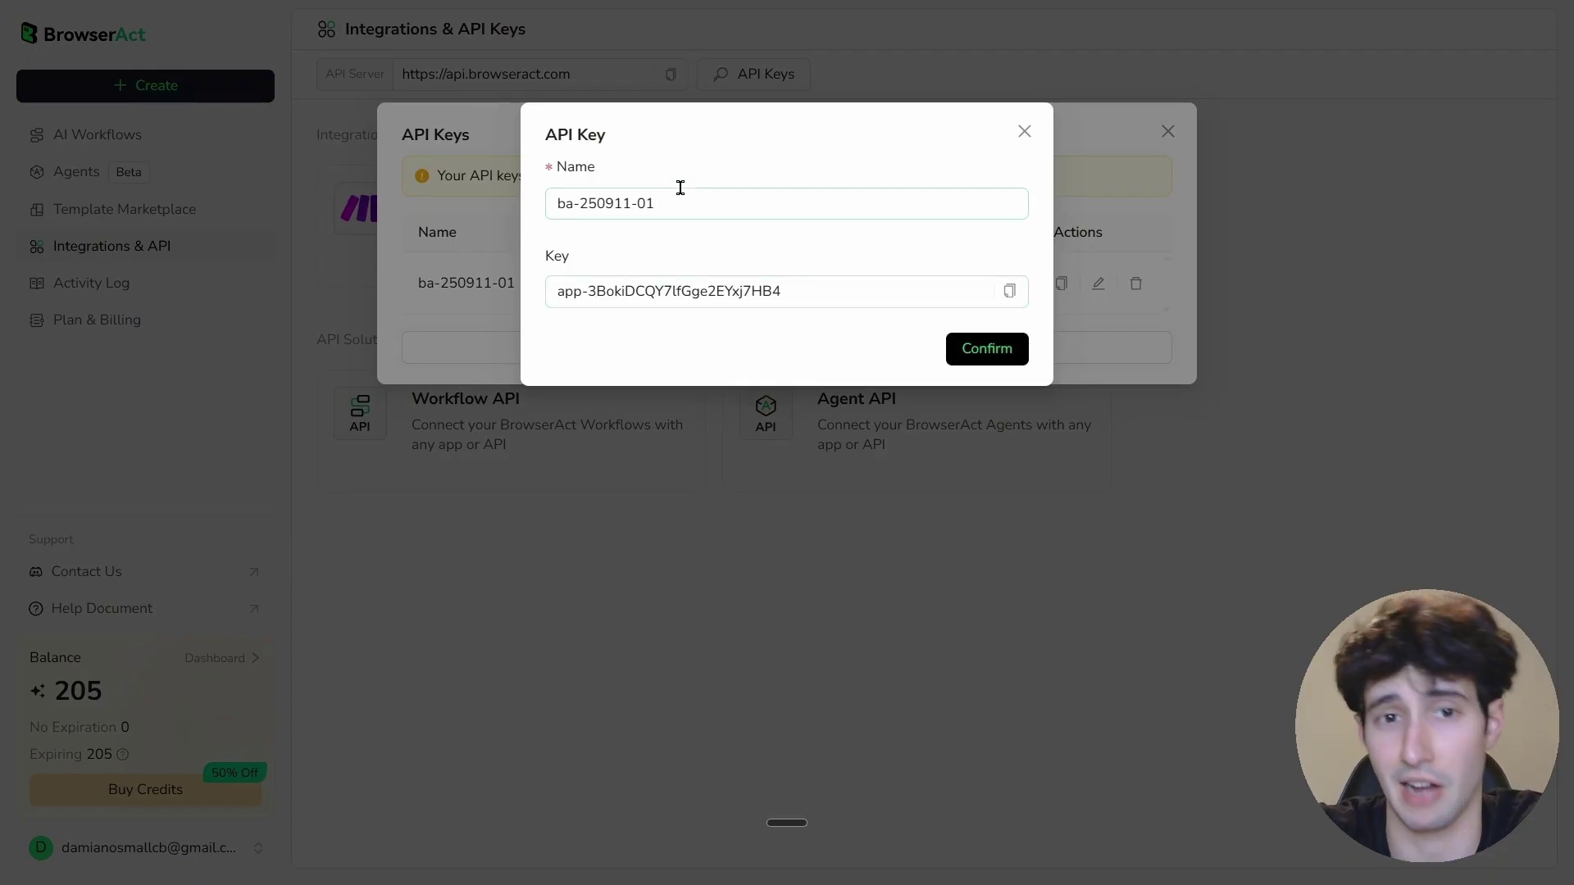
pyautogui.click(845, 280)
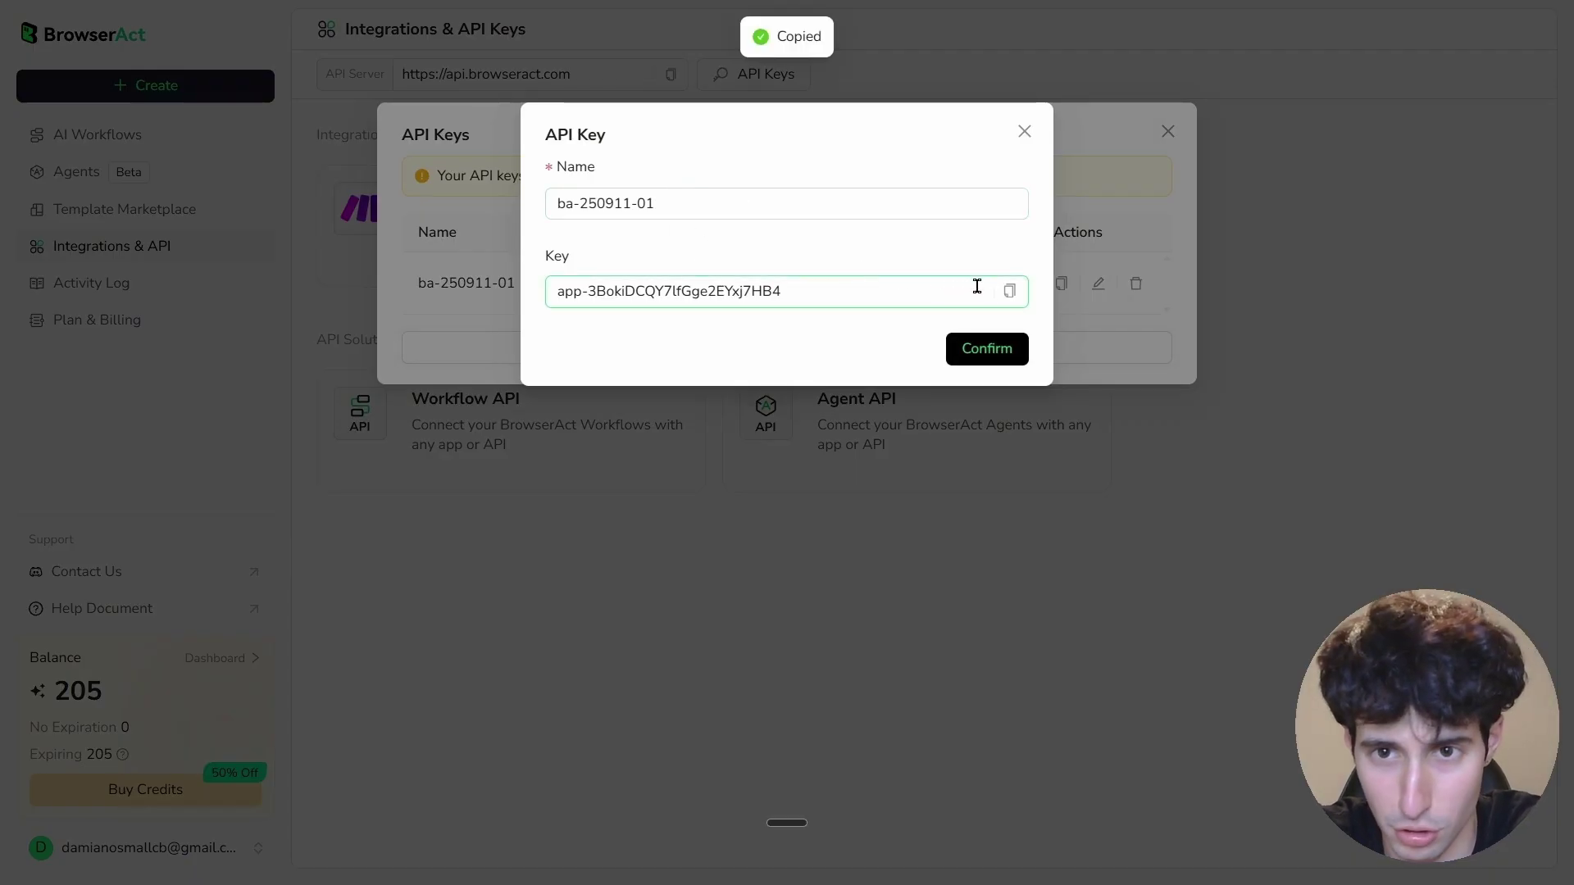
pyautogui.click(1011, 293)
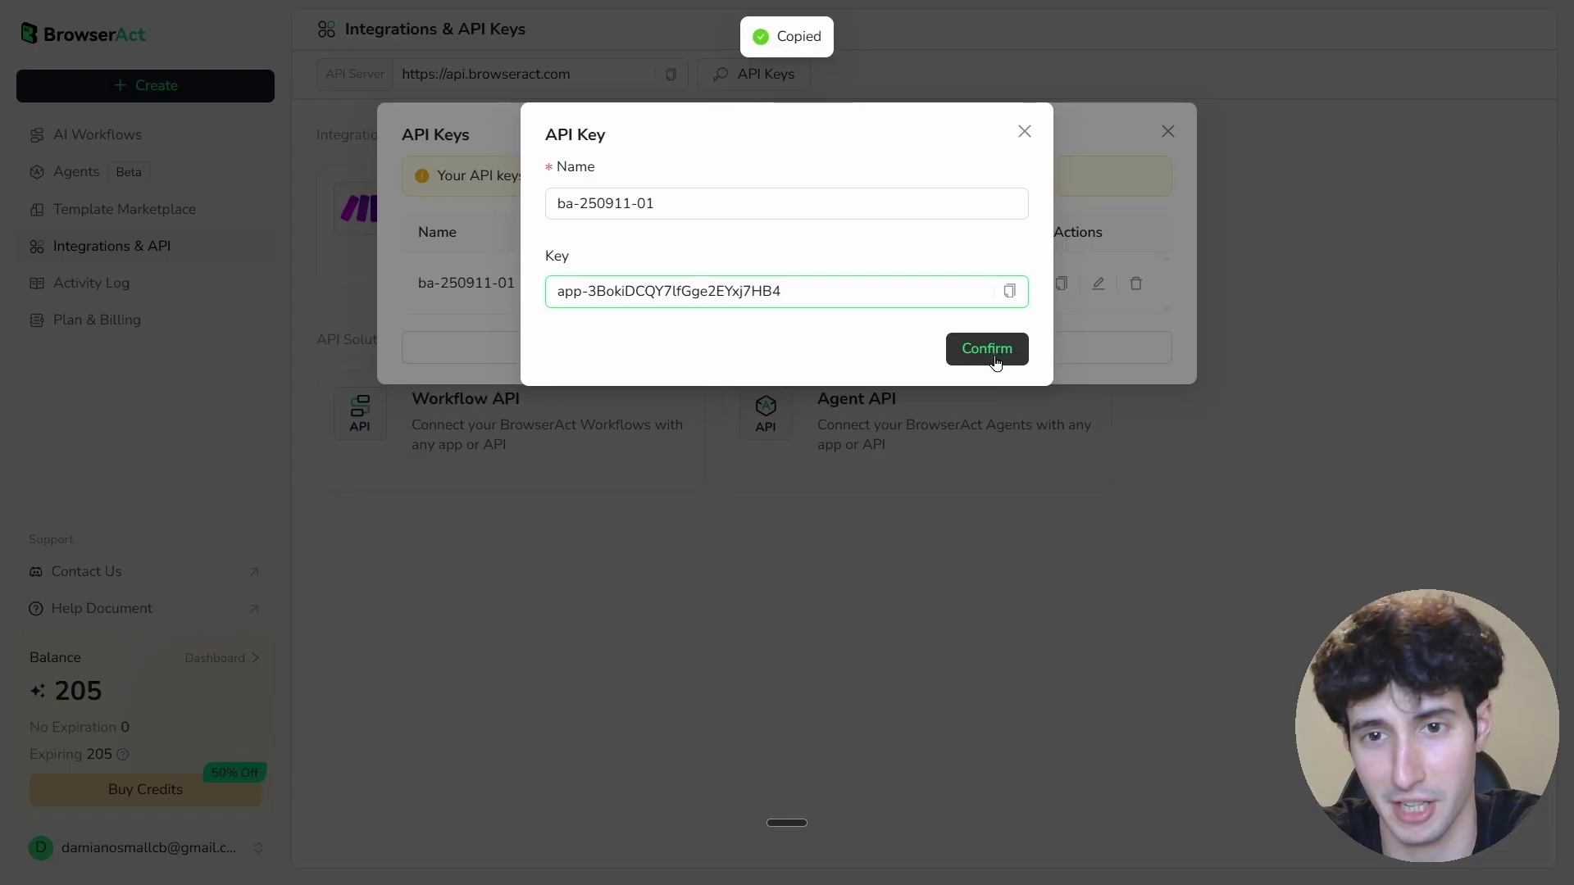
pyautogui.click(987, 350)
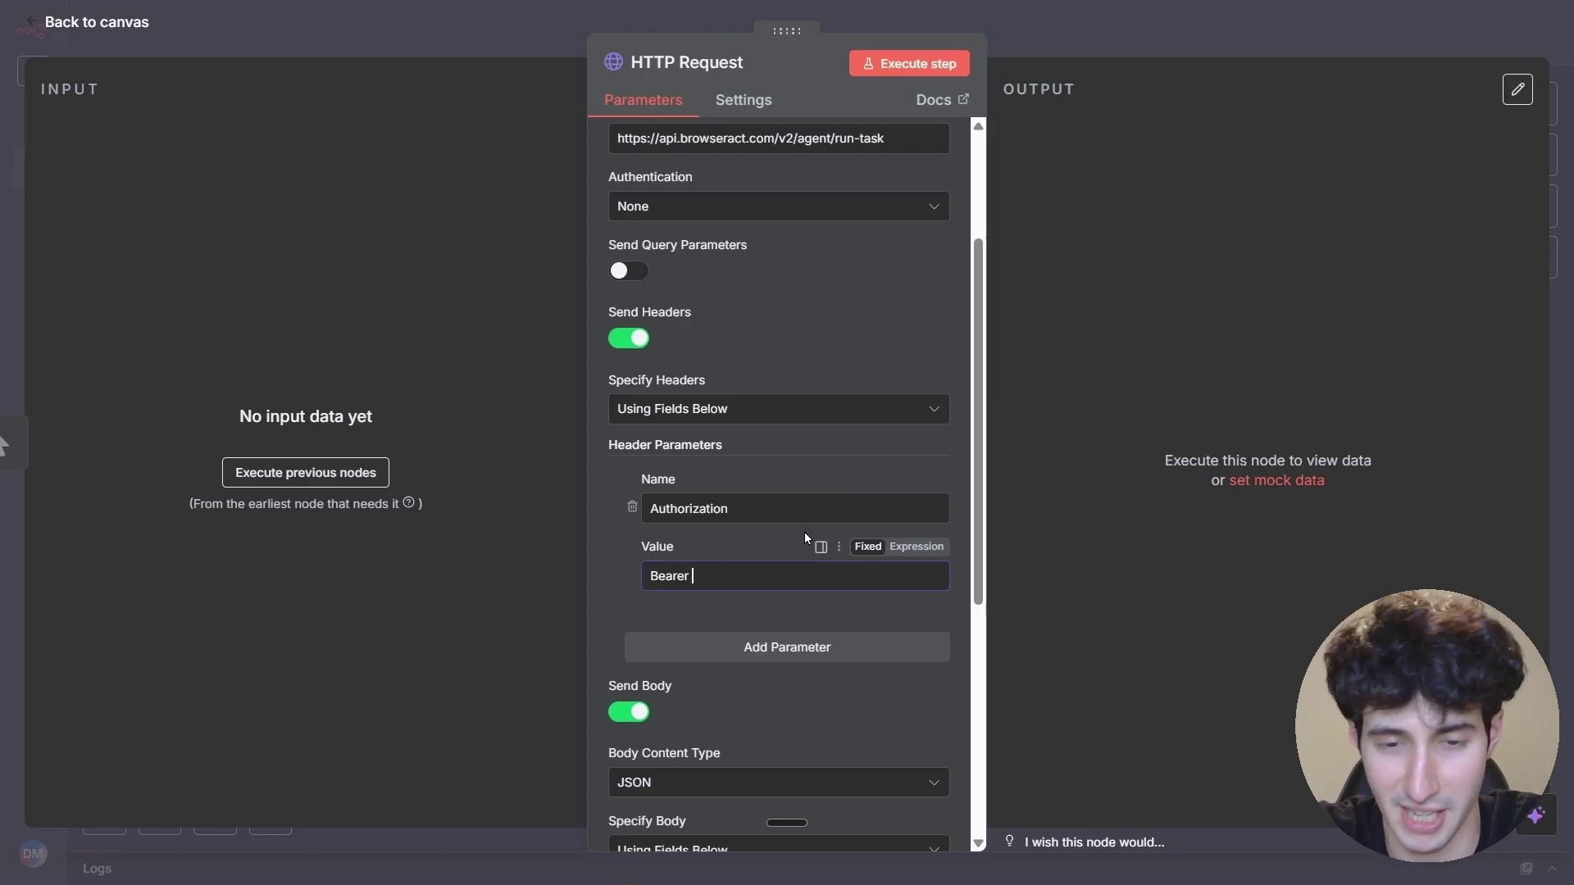
# In n8n, paste the API key after "Bearer" in the HTTP Request node's Authorization header value
pyautogui.hotkey('ctrl', 'v')
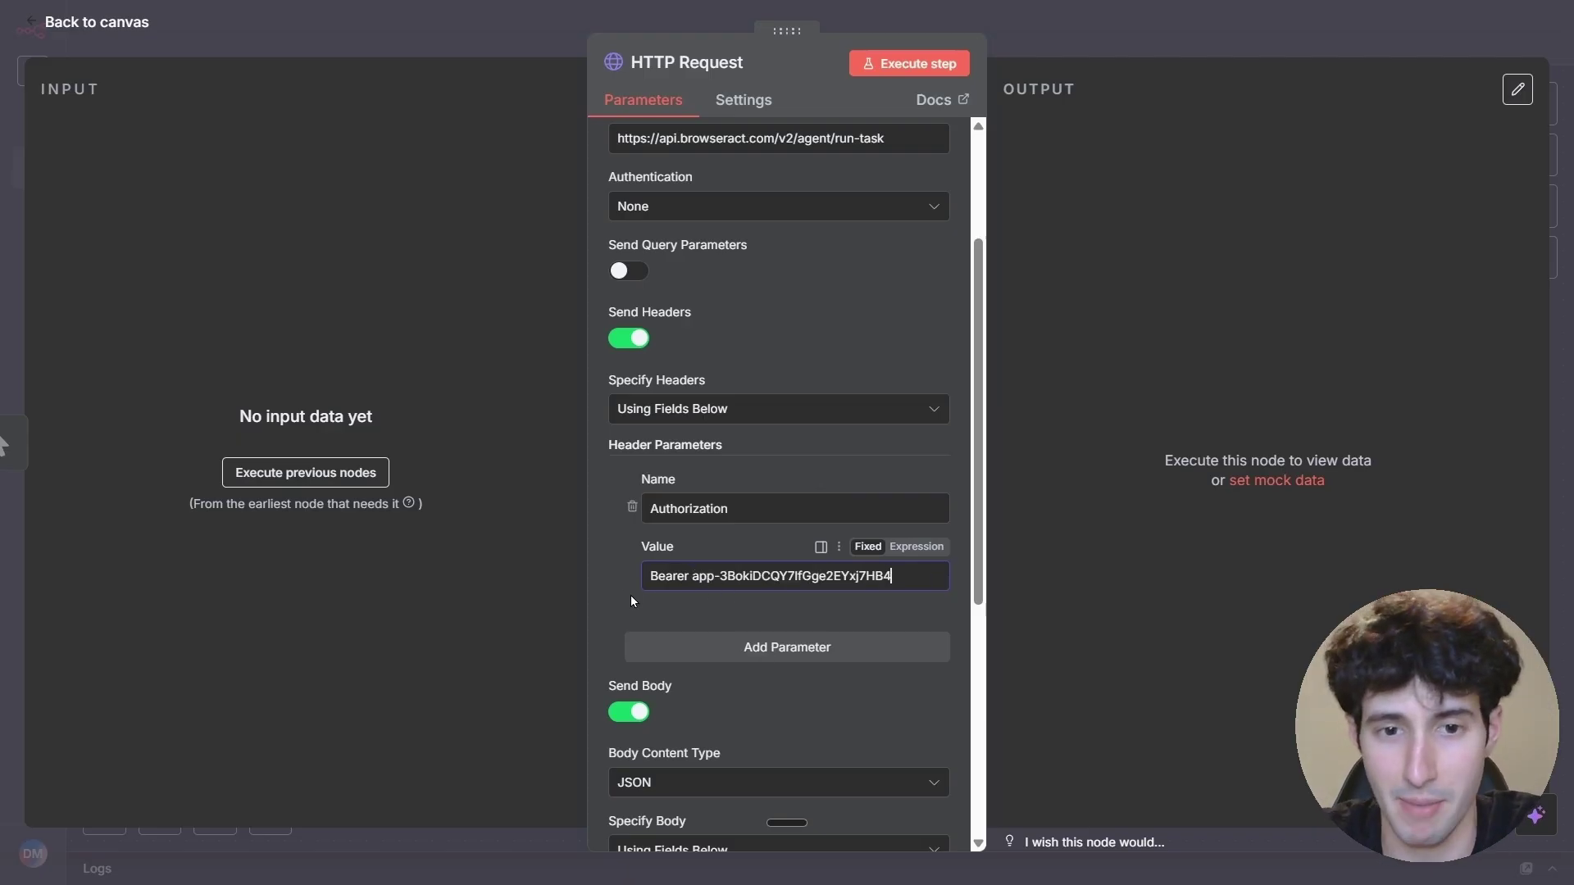
pyautogui.moveTo(691, 576); pyautogui.dragTo(926, 578)
pyautogui.click(699, 576)
pyautogui.click(658, 570)
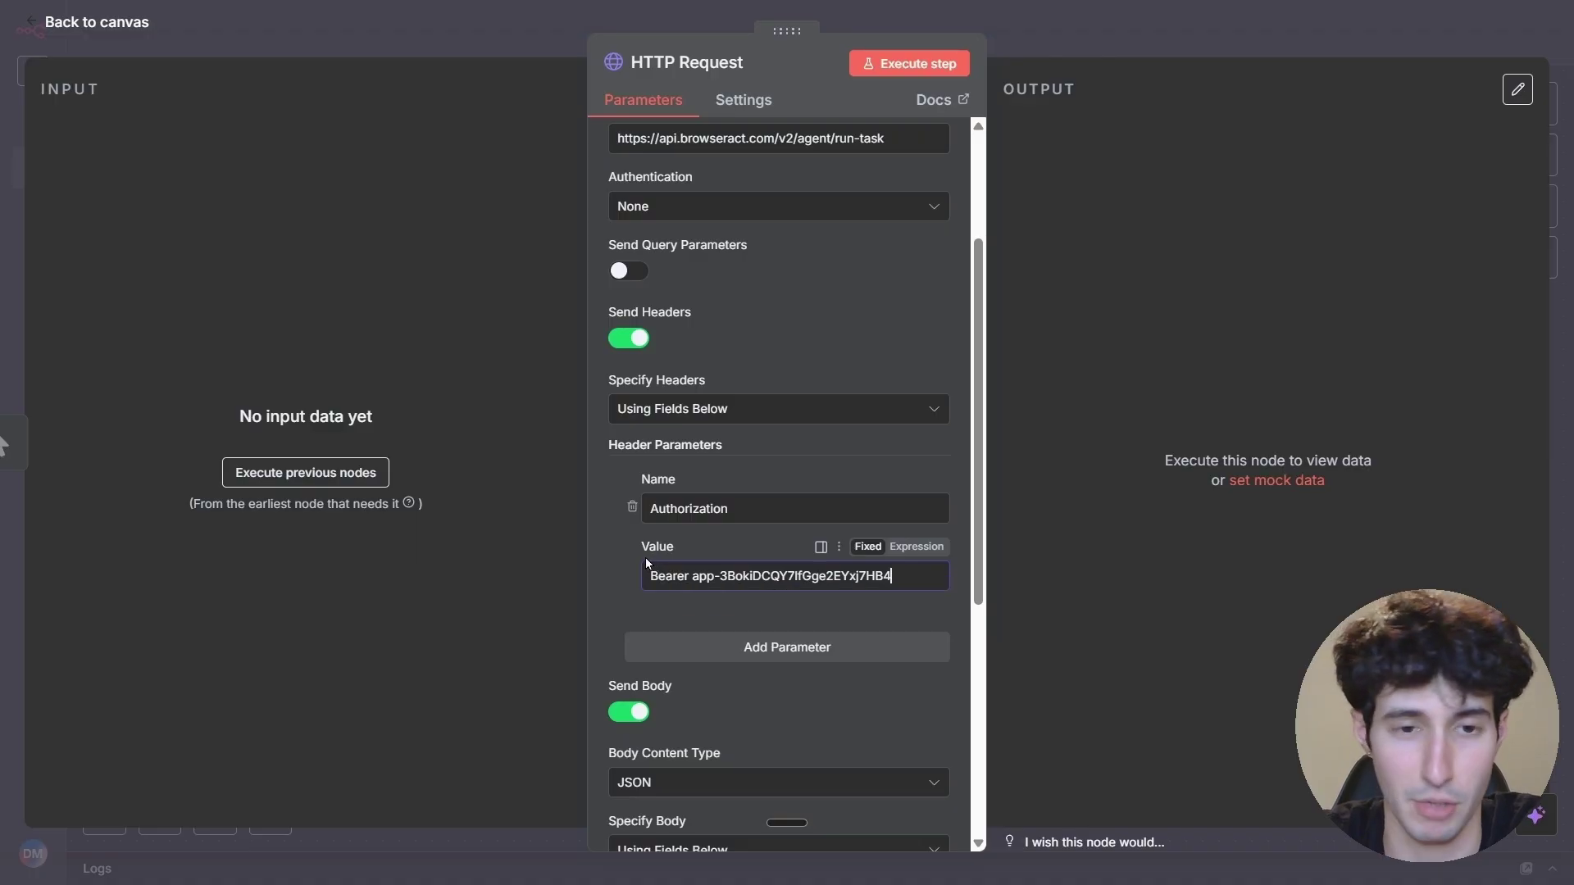
# Copy the Scraping Agent's ID from BrowserAct's agent list and paste it as the agent_id value in n8n's HTTP Request body
pyautogui.scroll(-5, 668, 574)
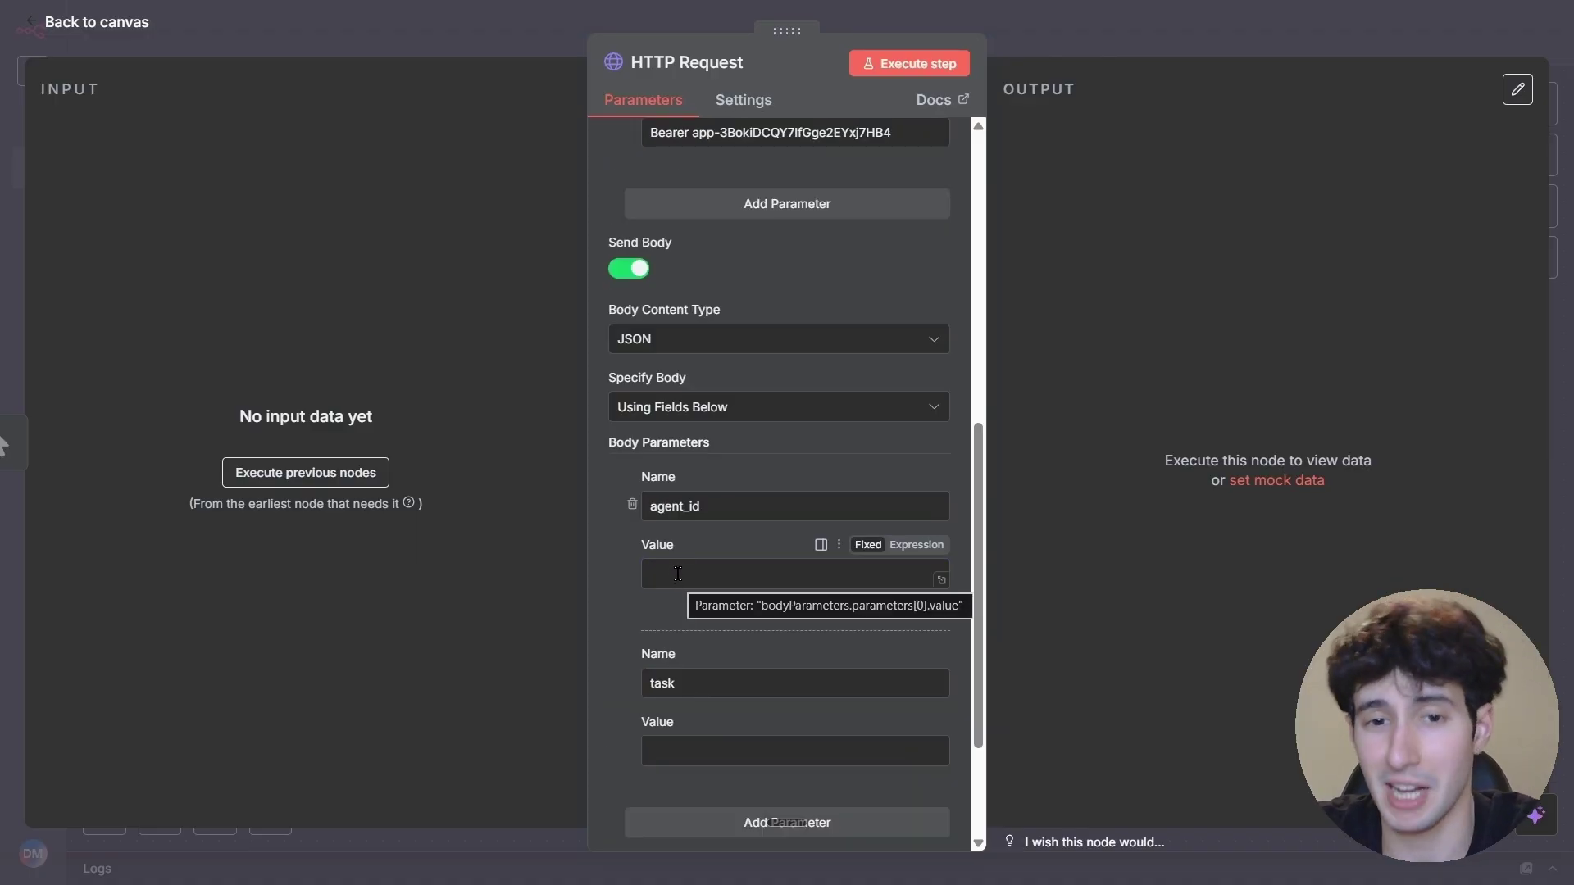
pyautogui.click(703, 752)
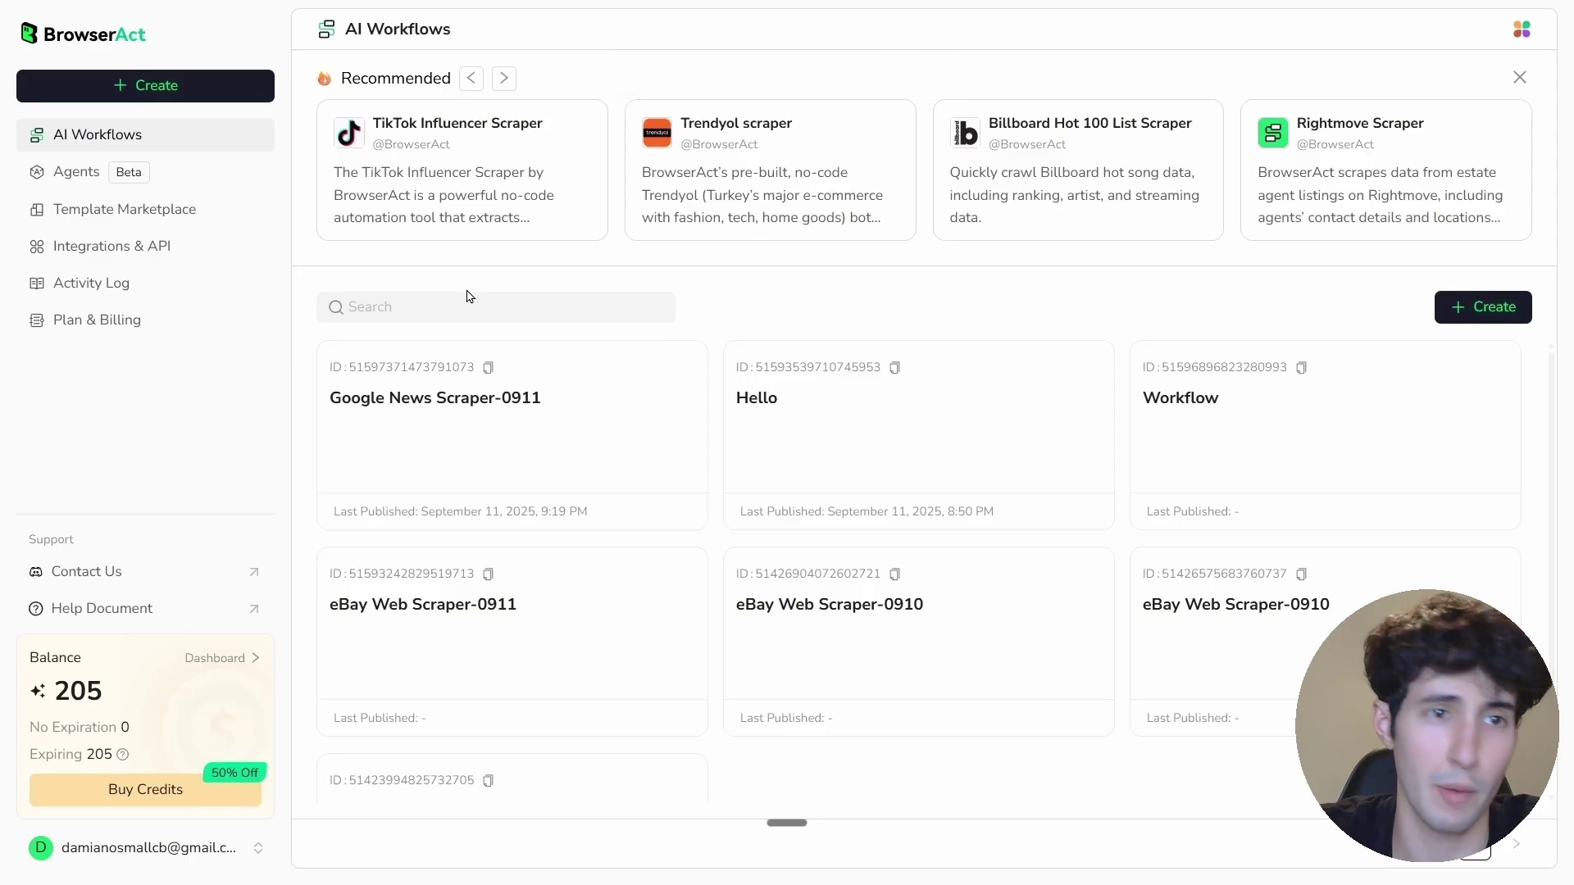
pyautogui.click(90, 177)
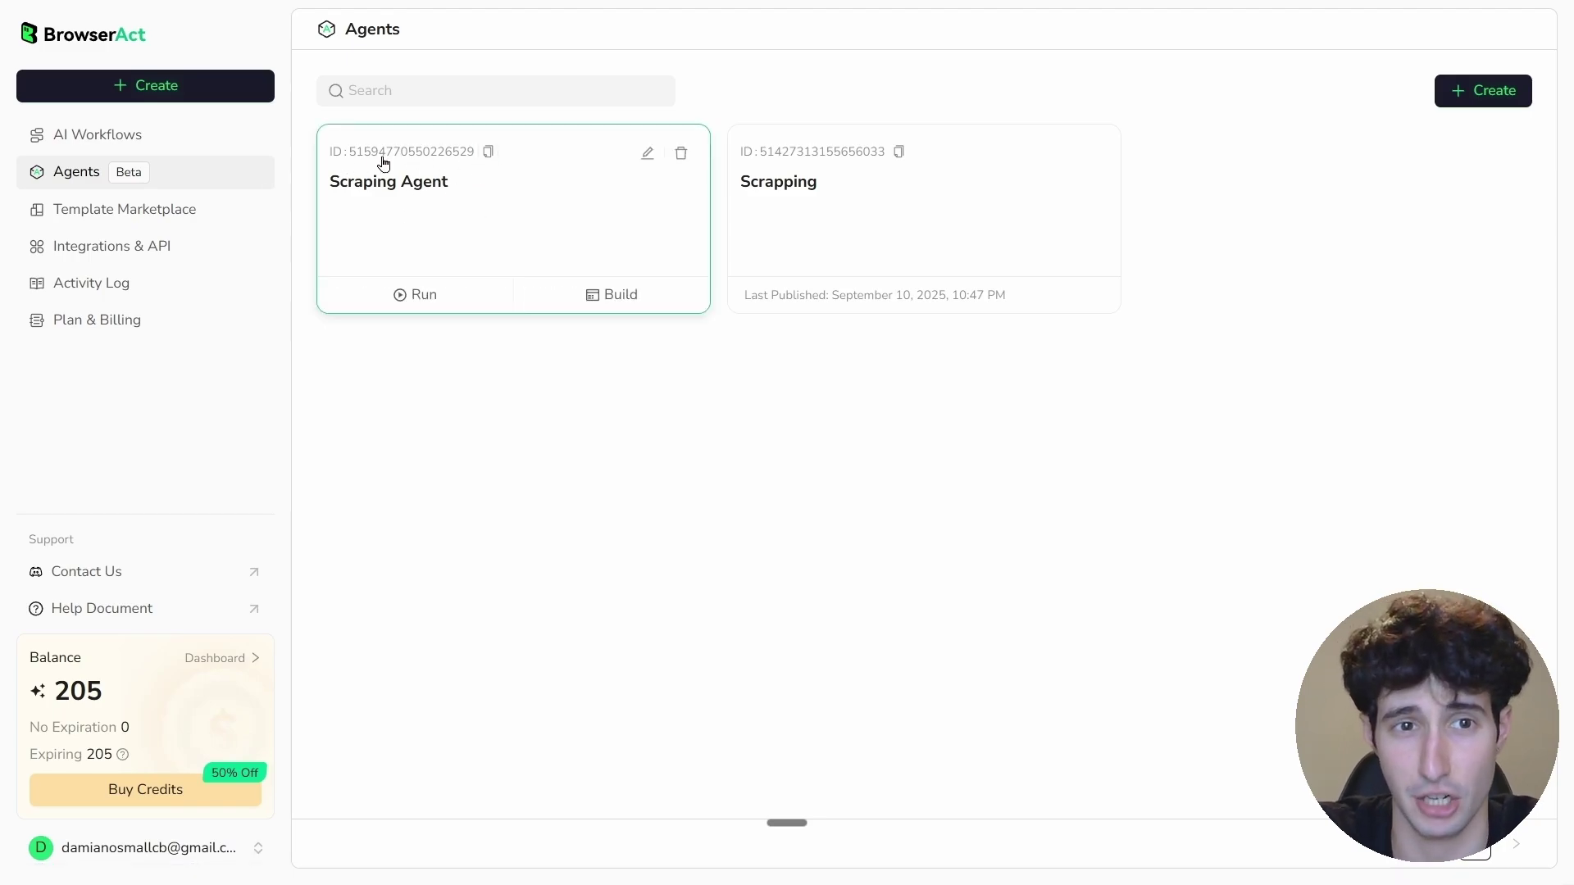
pyautogui.click(489, 152)
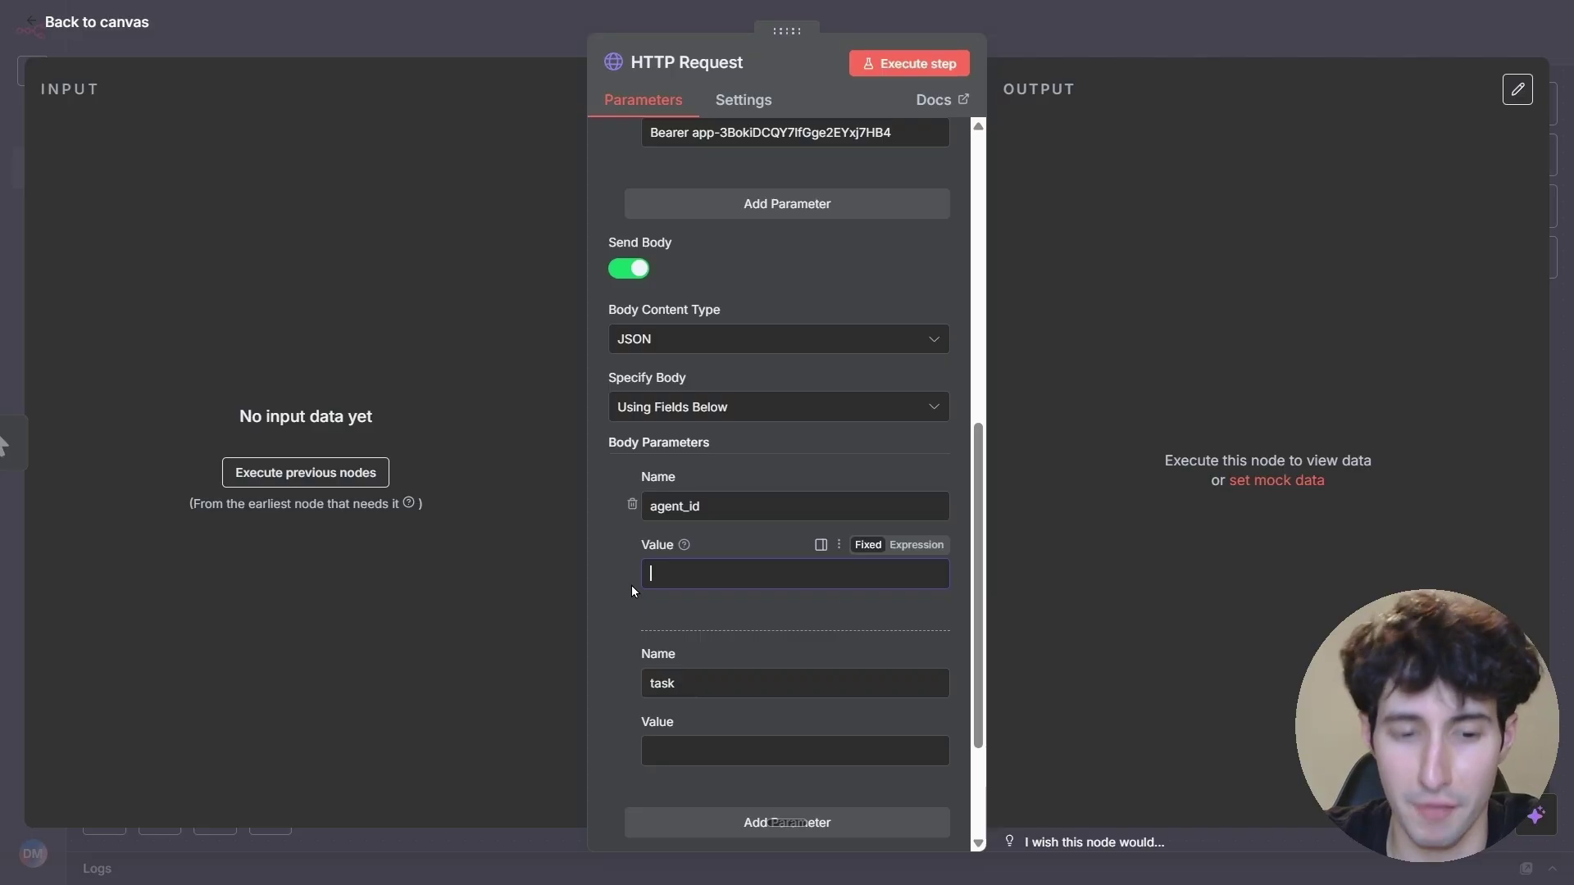
pyautogui.hotkey('ctrl', 'v')
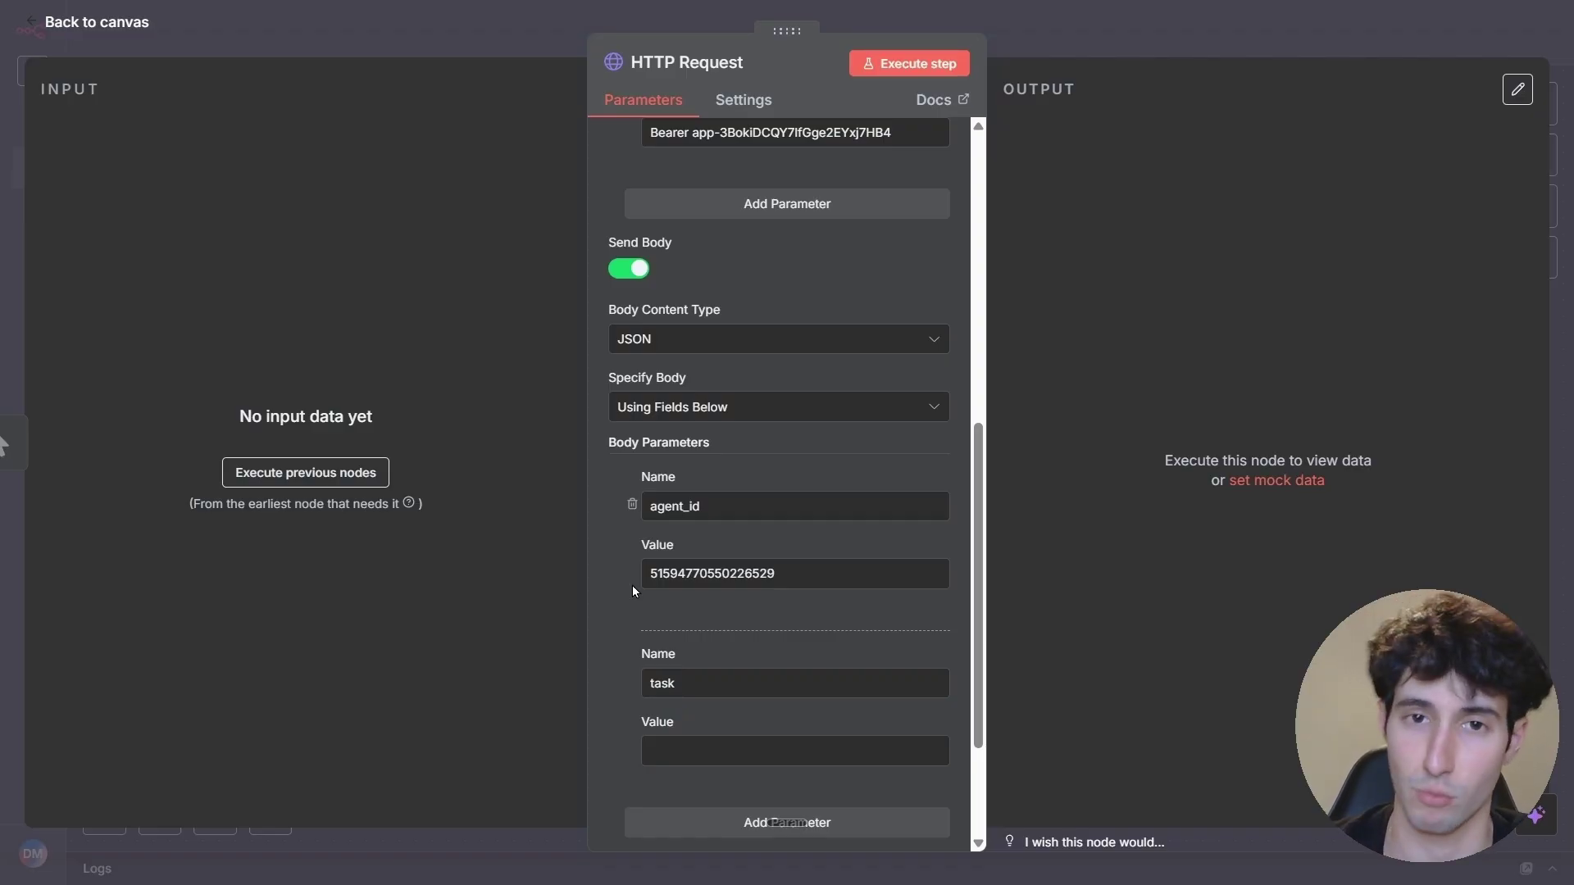
# Set the task body parameter's value to "Macbook M4 air for the lowest price"
pyautogui.scroll(-2, 683, 667)
pyautogui.click(691, 565)
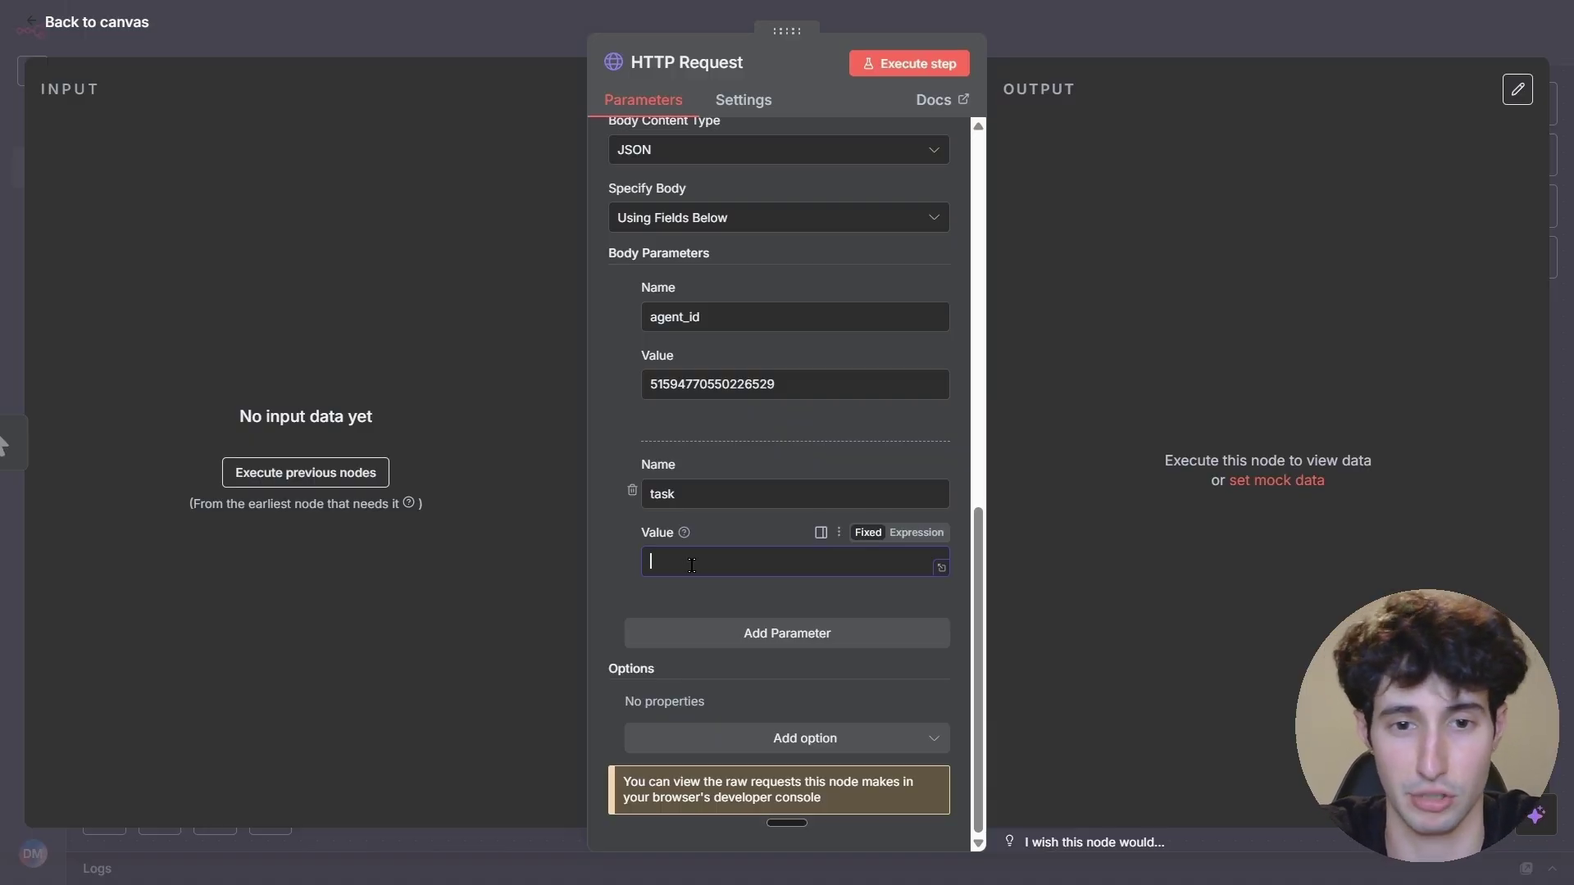
pyautogui.write('Mac')
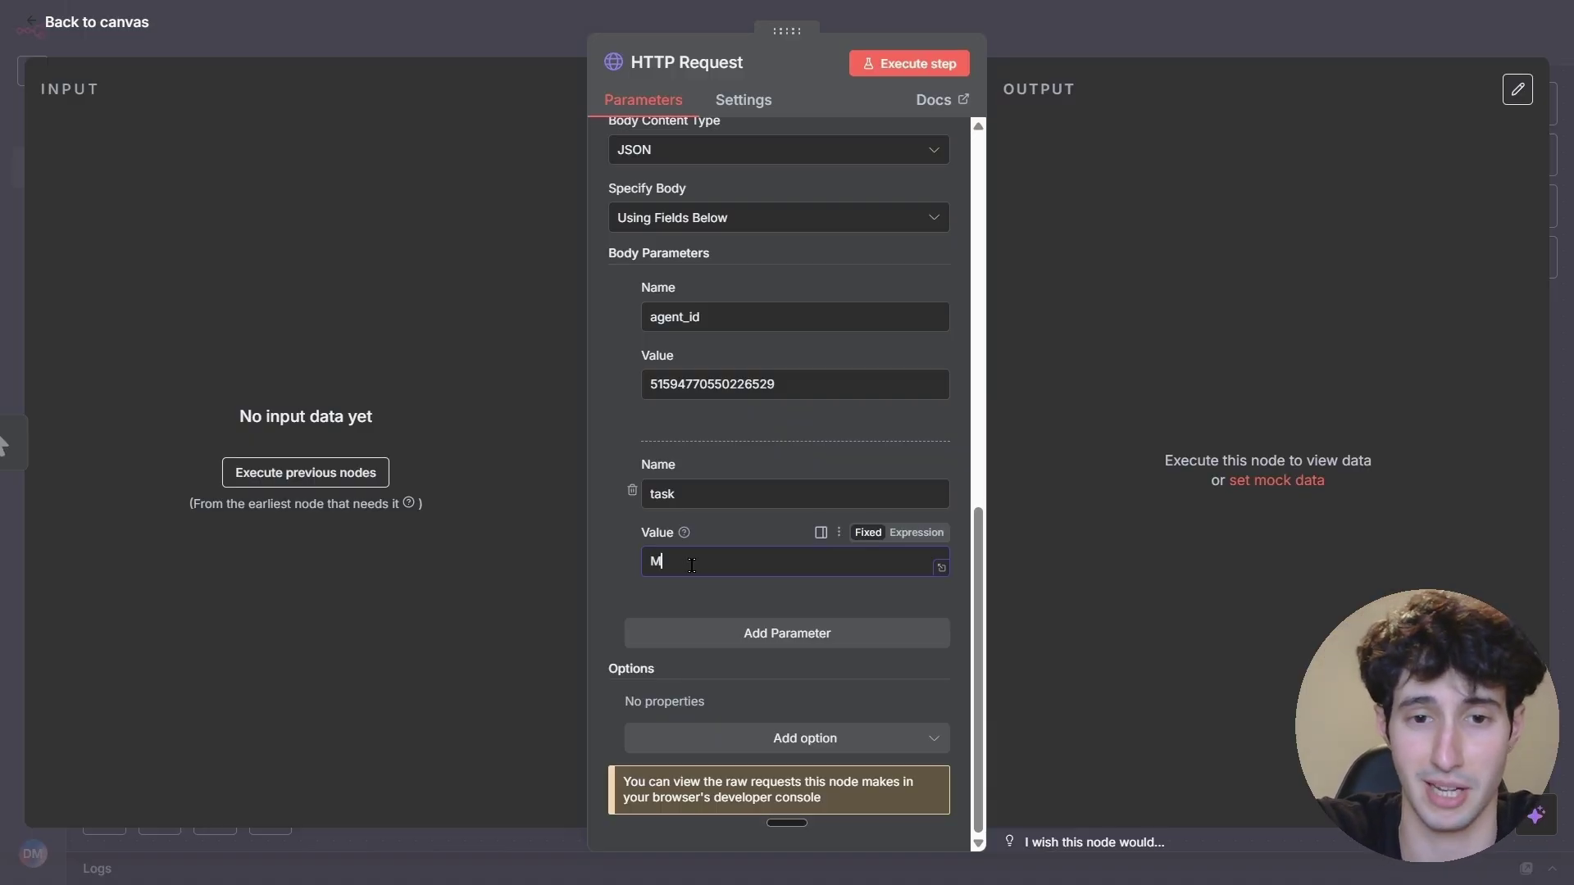
pyautogui.write('book M4 air for the lowest price')
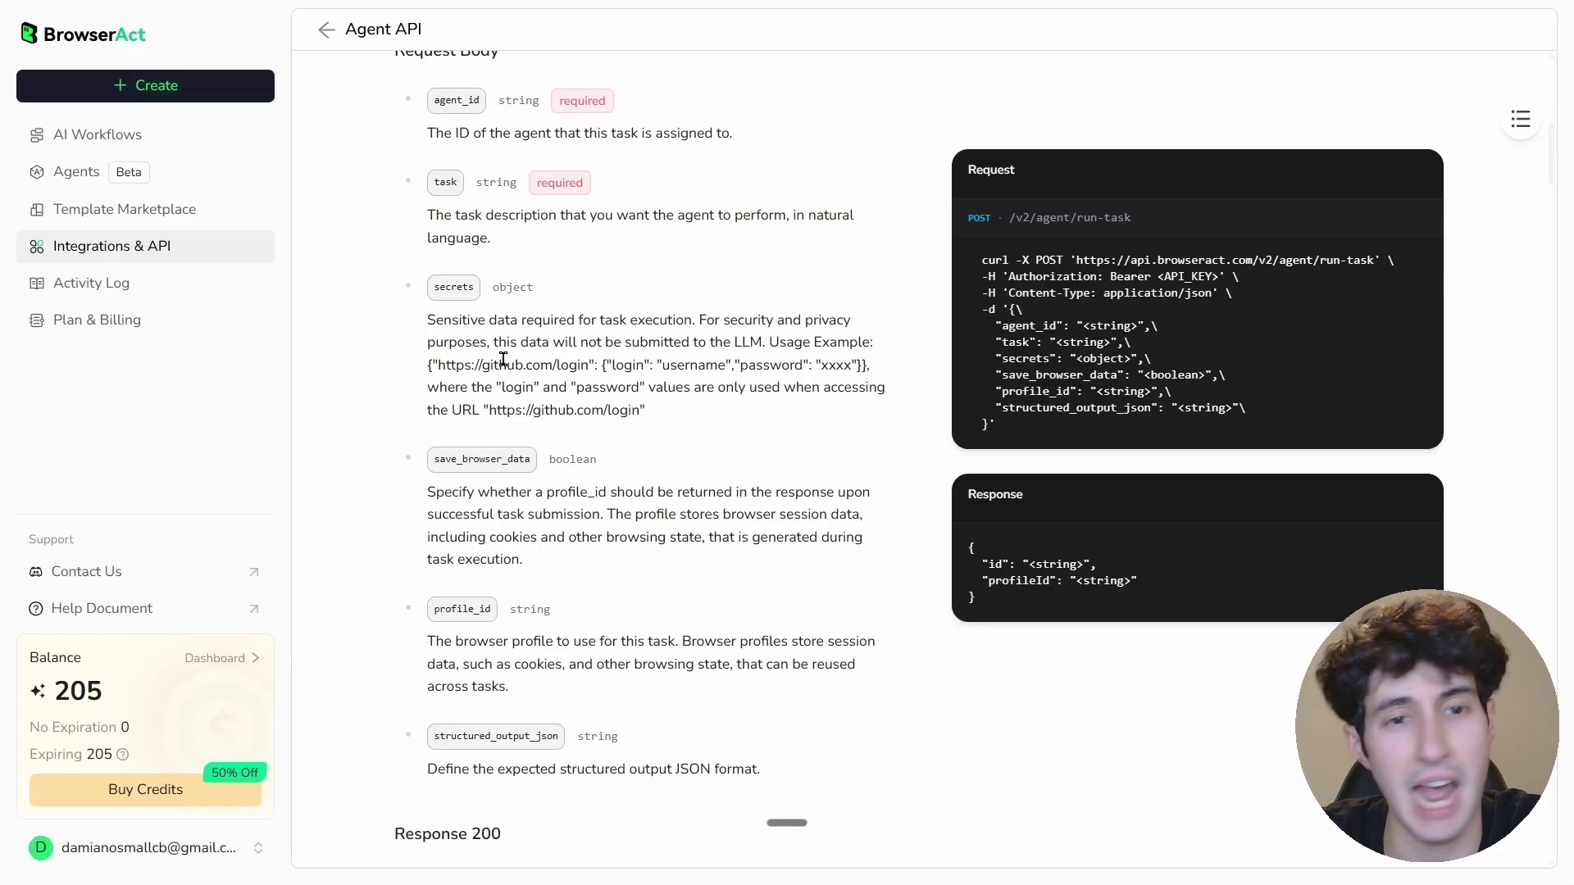
# Examine the optional Run Task body fields, such as secrets and save_browser_data, in BrowserAct's Agent API documentation
pyautogui.scroll(2, 450, 317)
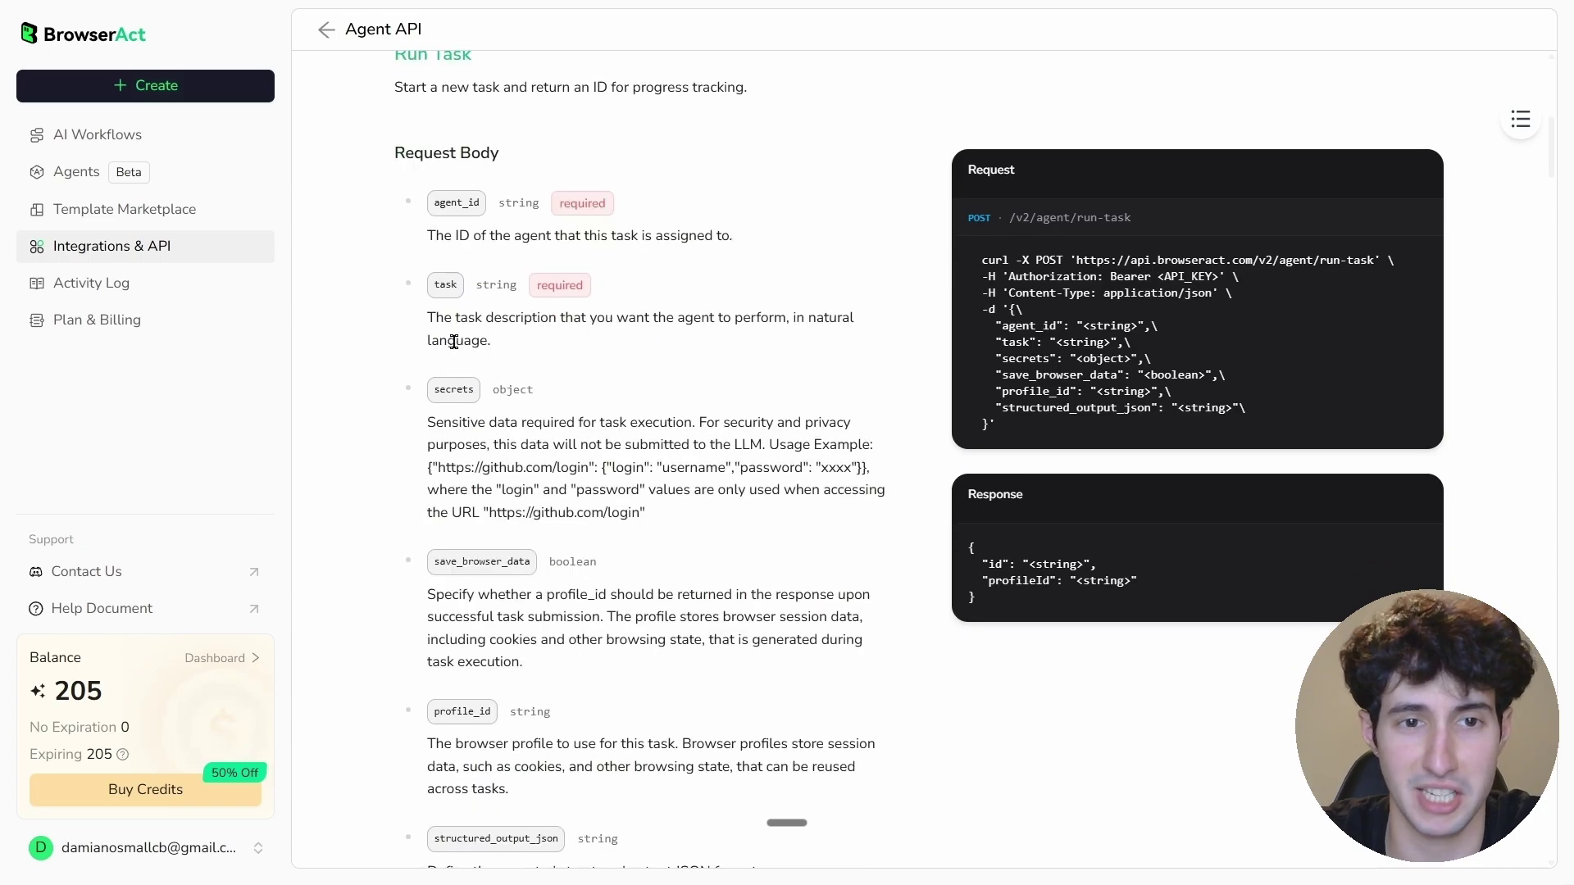
pyautogui.moveTo(428, 393); pyautogui.dragTo(486, 397)
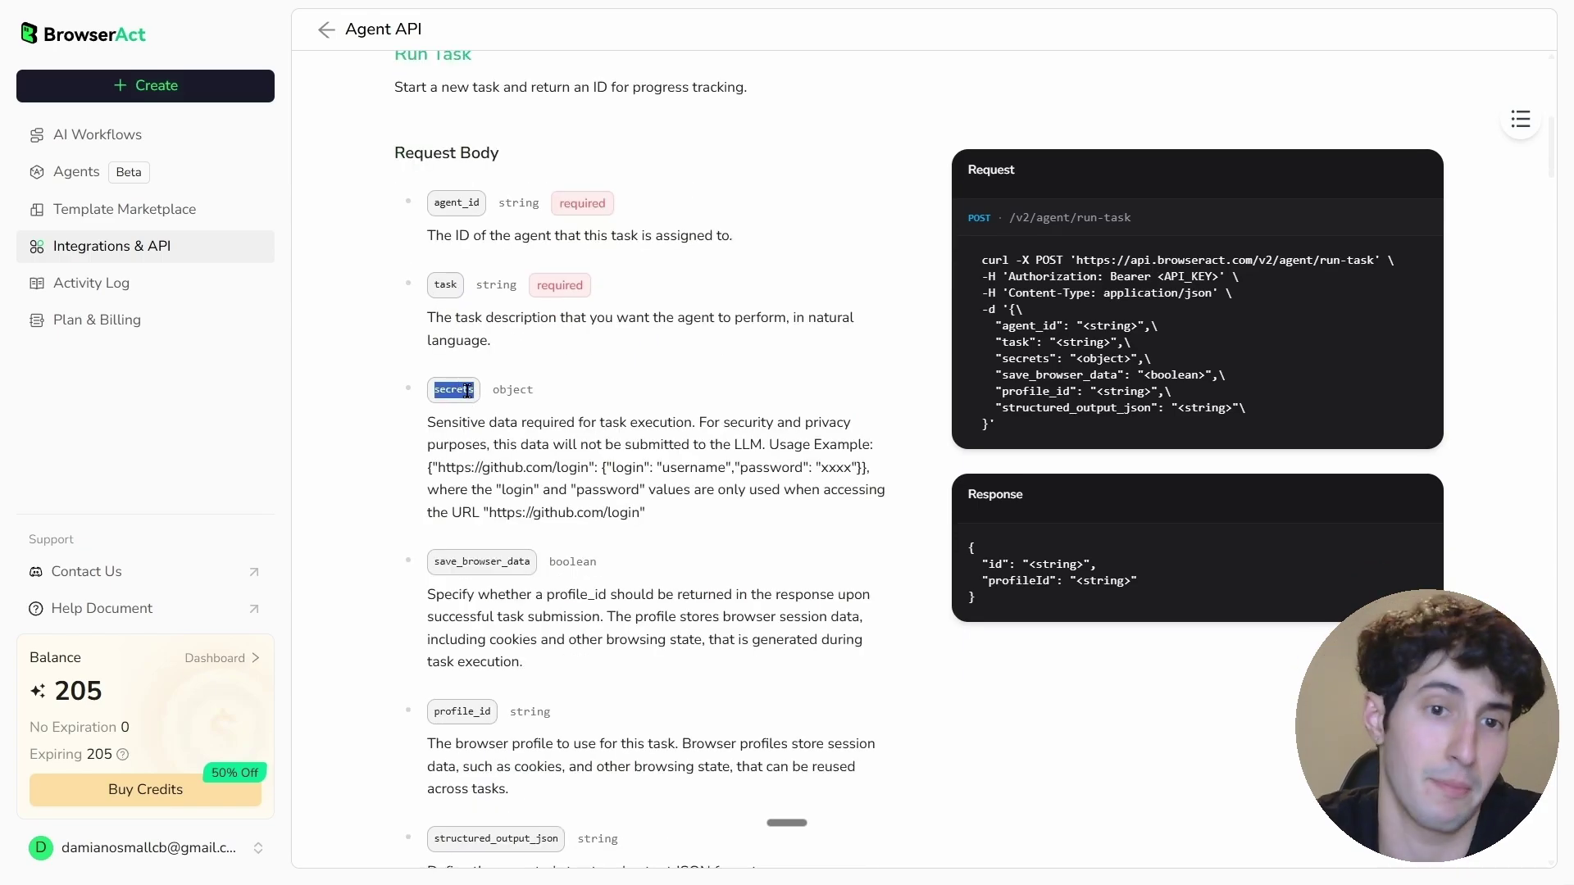
pyautogui.click(467, 391)
pyautogui.moveTo(435, 389); pyautogui.dragTo(479, 395)
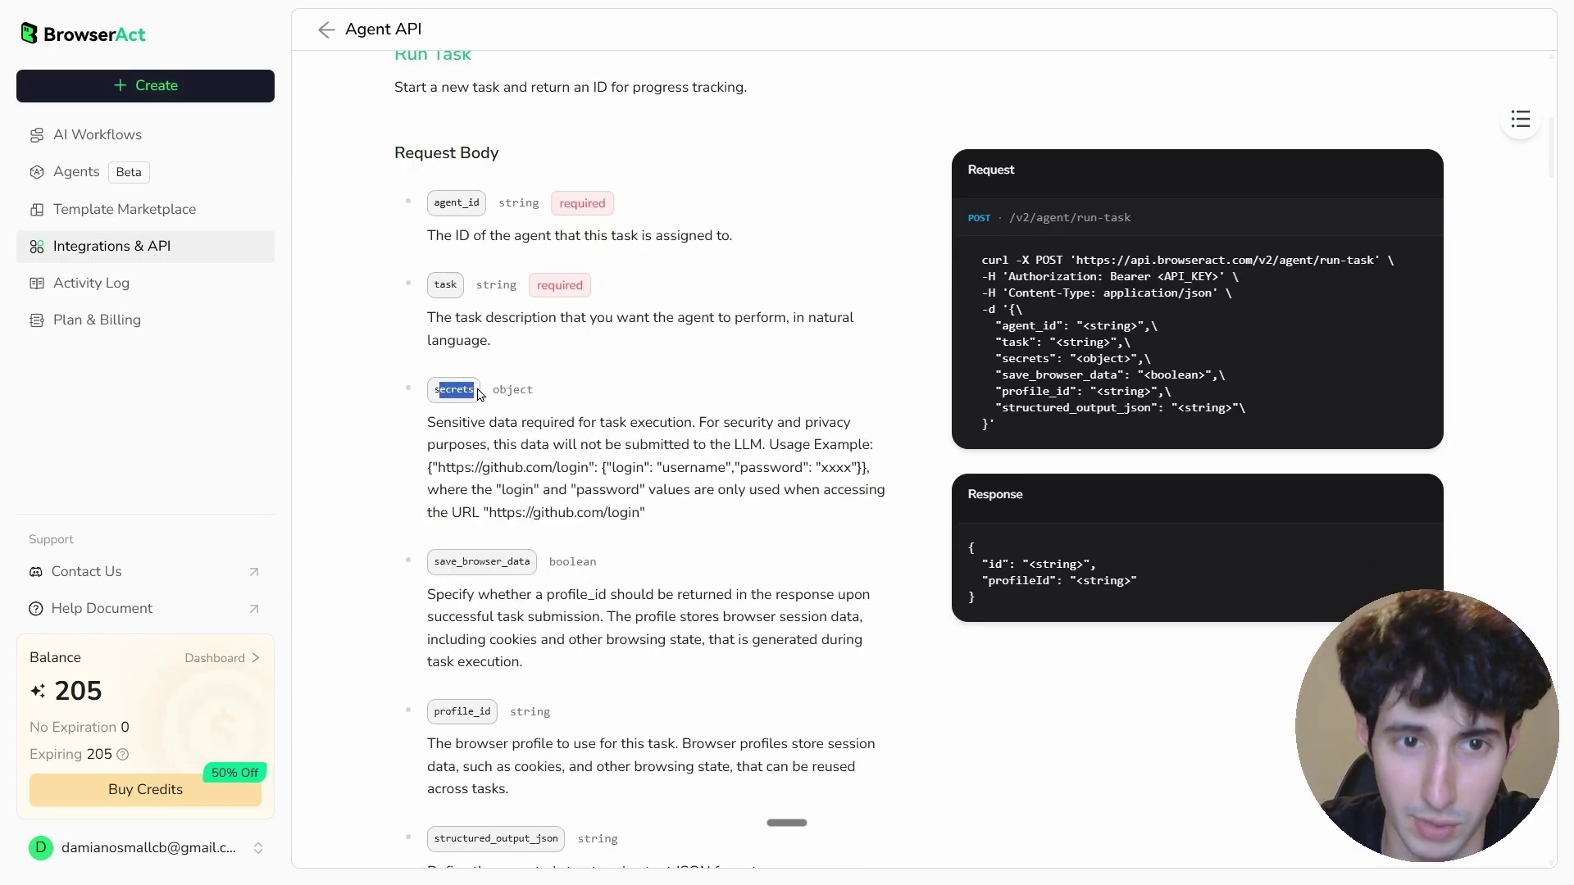
pyautogui.click(481, 397)
pyautogui.moveTo(439, 560); pyautogui.dragTo(534, 564)
pyautogui.click(470, 611)
pyautogui.scroll(-2, 470, 610)
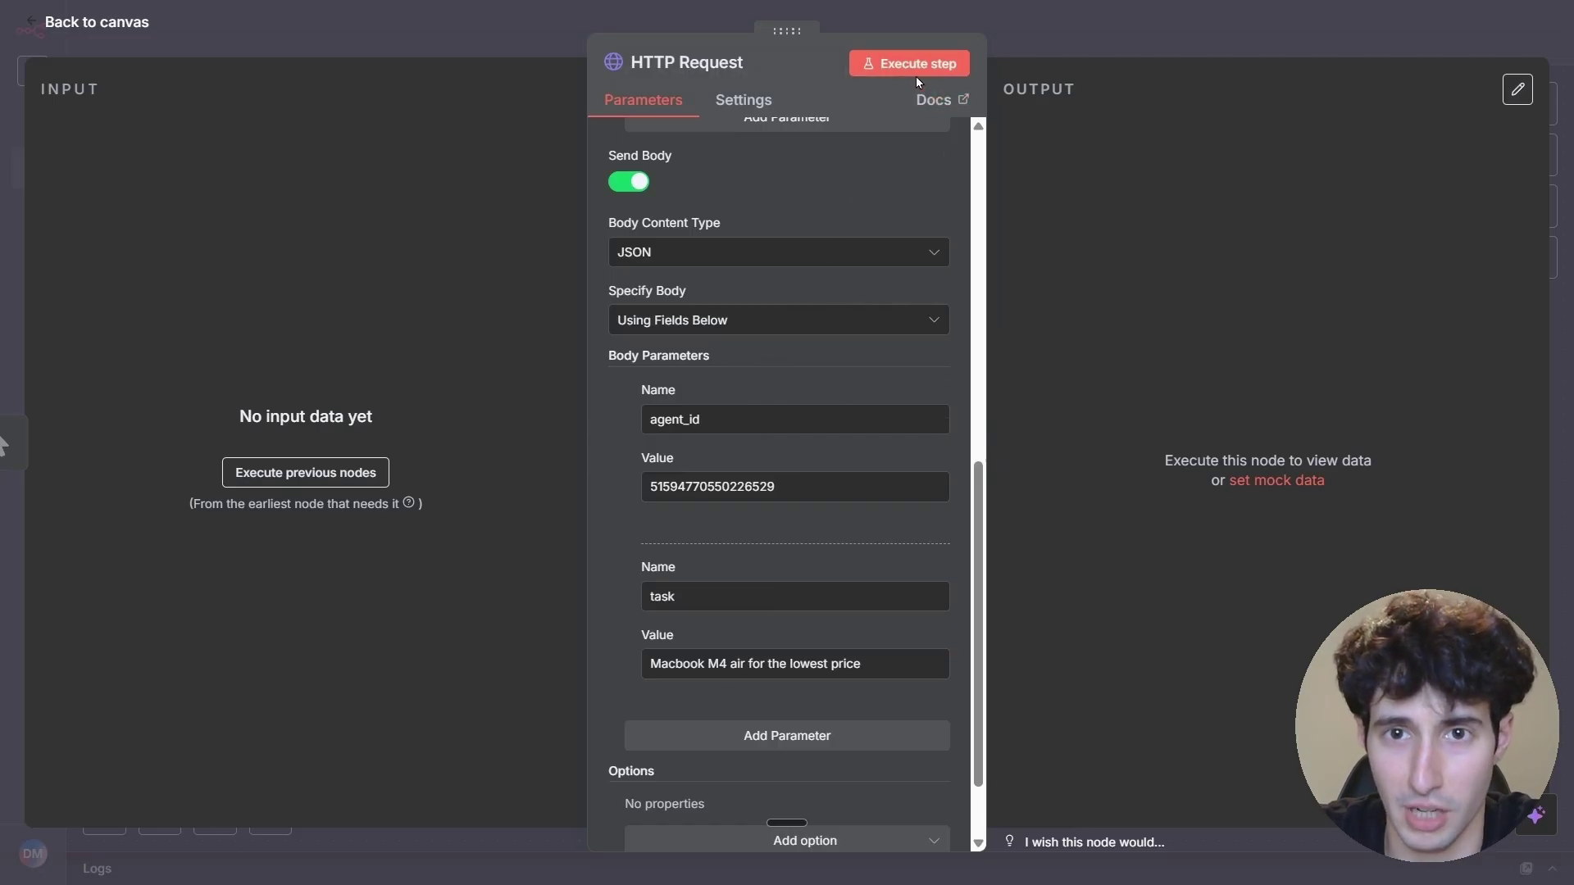
# Execute the HTTP Request node in n8n, check the returned task id in its output, and return to the canvas
pyautogui.click(914, 70)
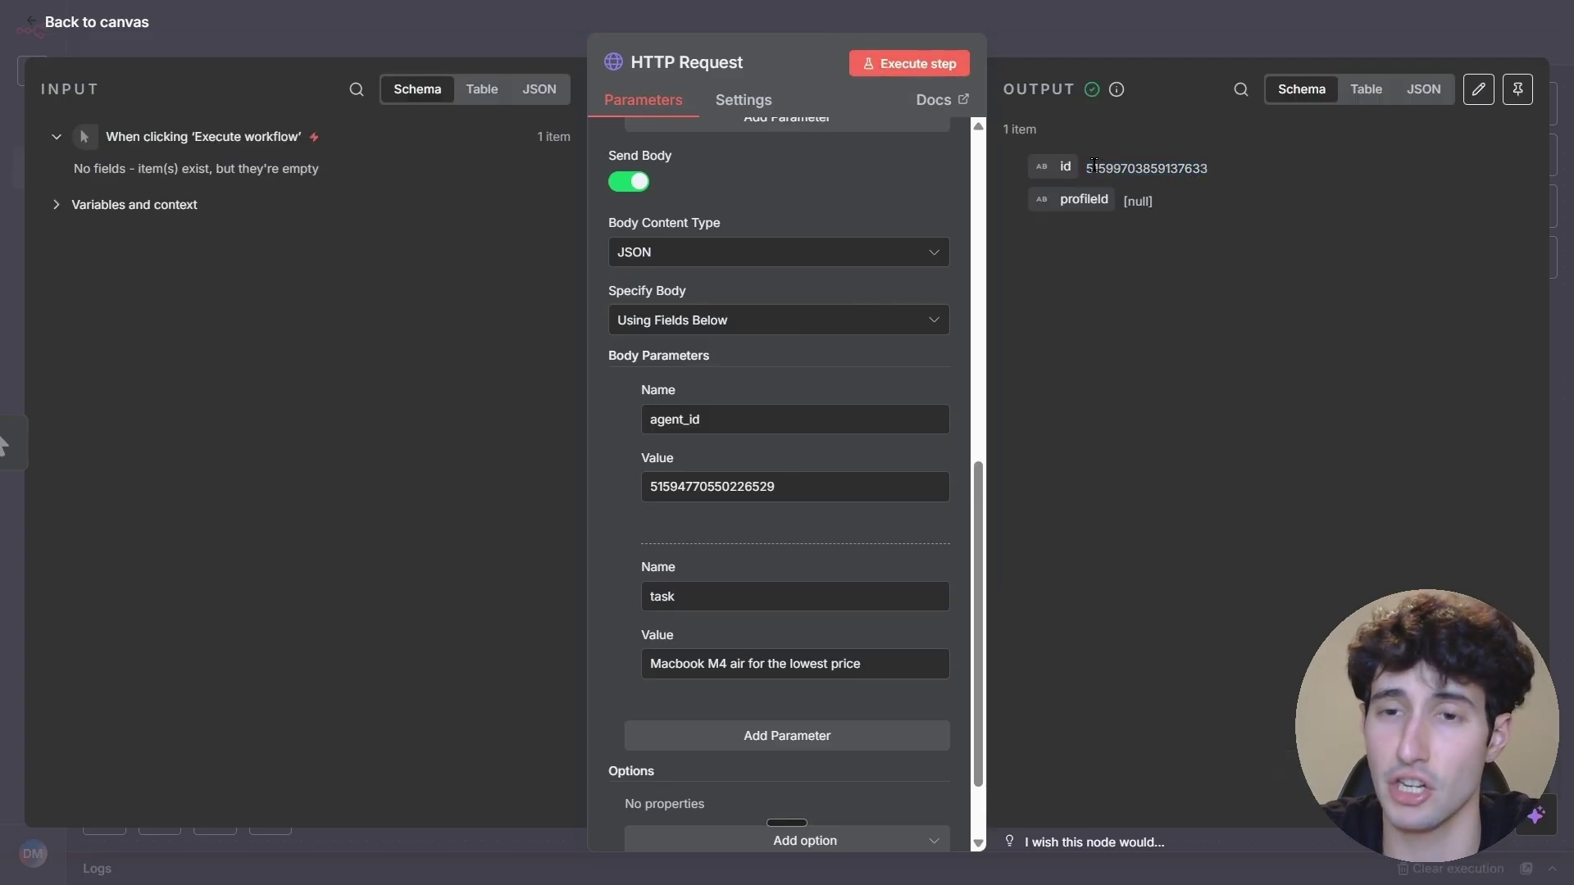
pyautogui.moveTo(1087, 167); pyautogui.dragTo(1205, 167)
pyautogui.click(1163, 173)
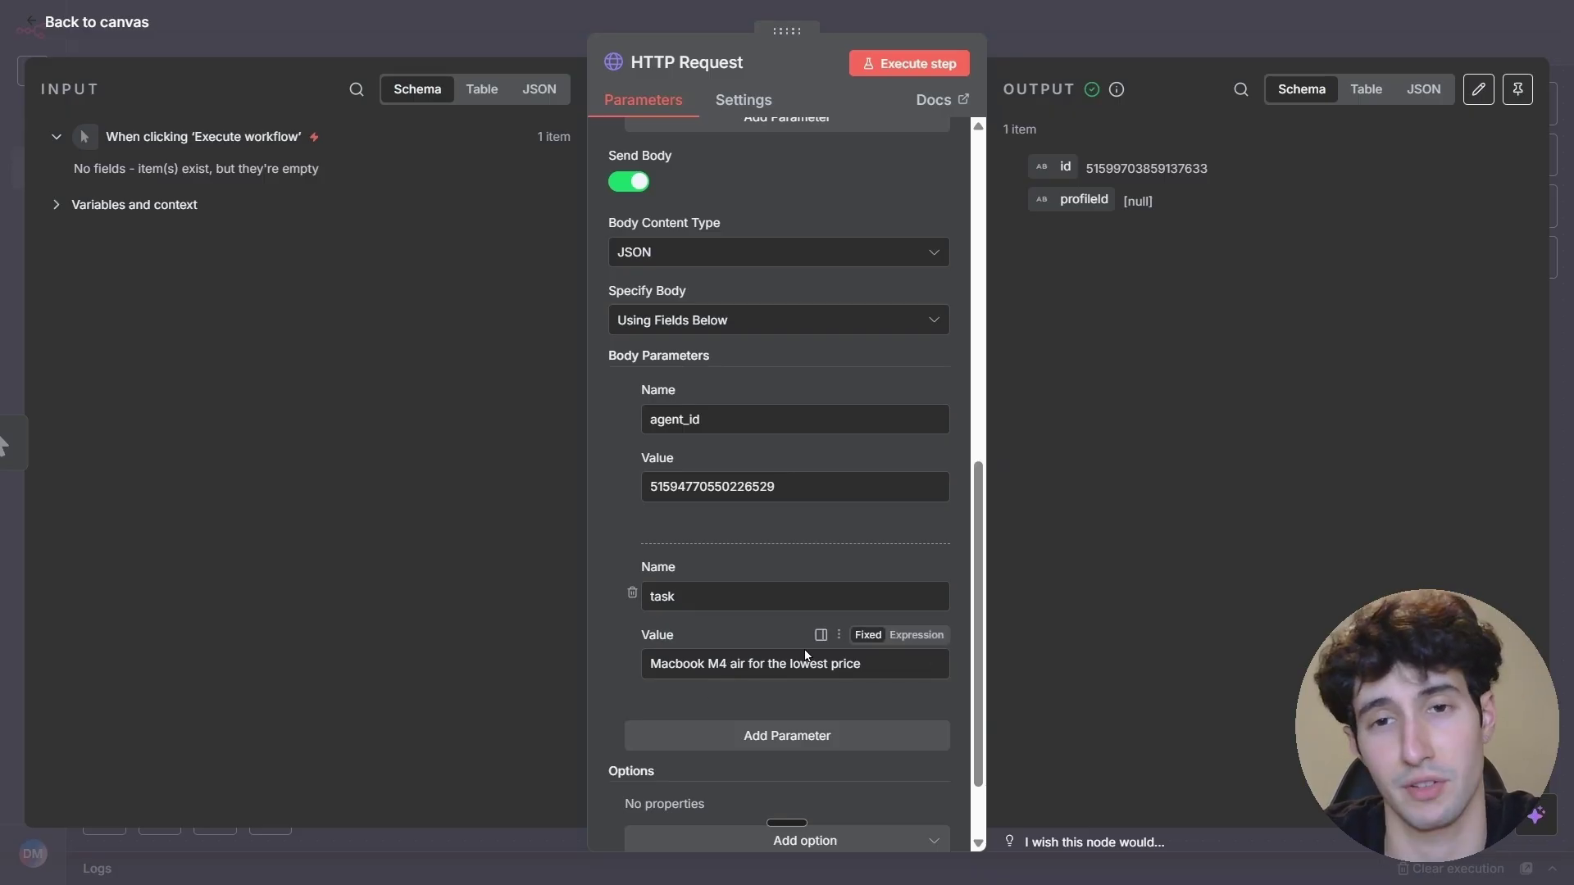
pyautogui.click(1138, 24)
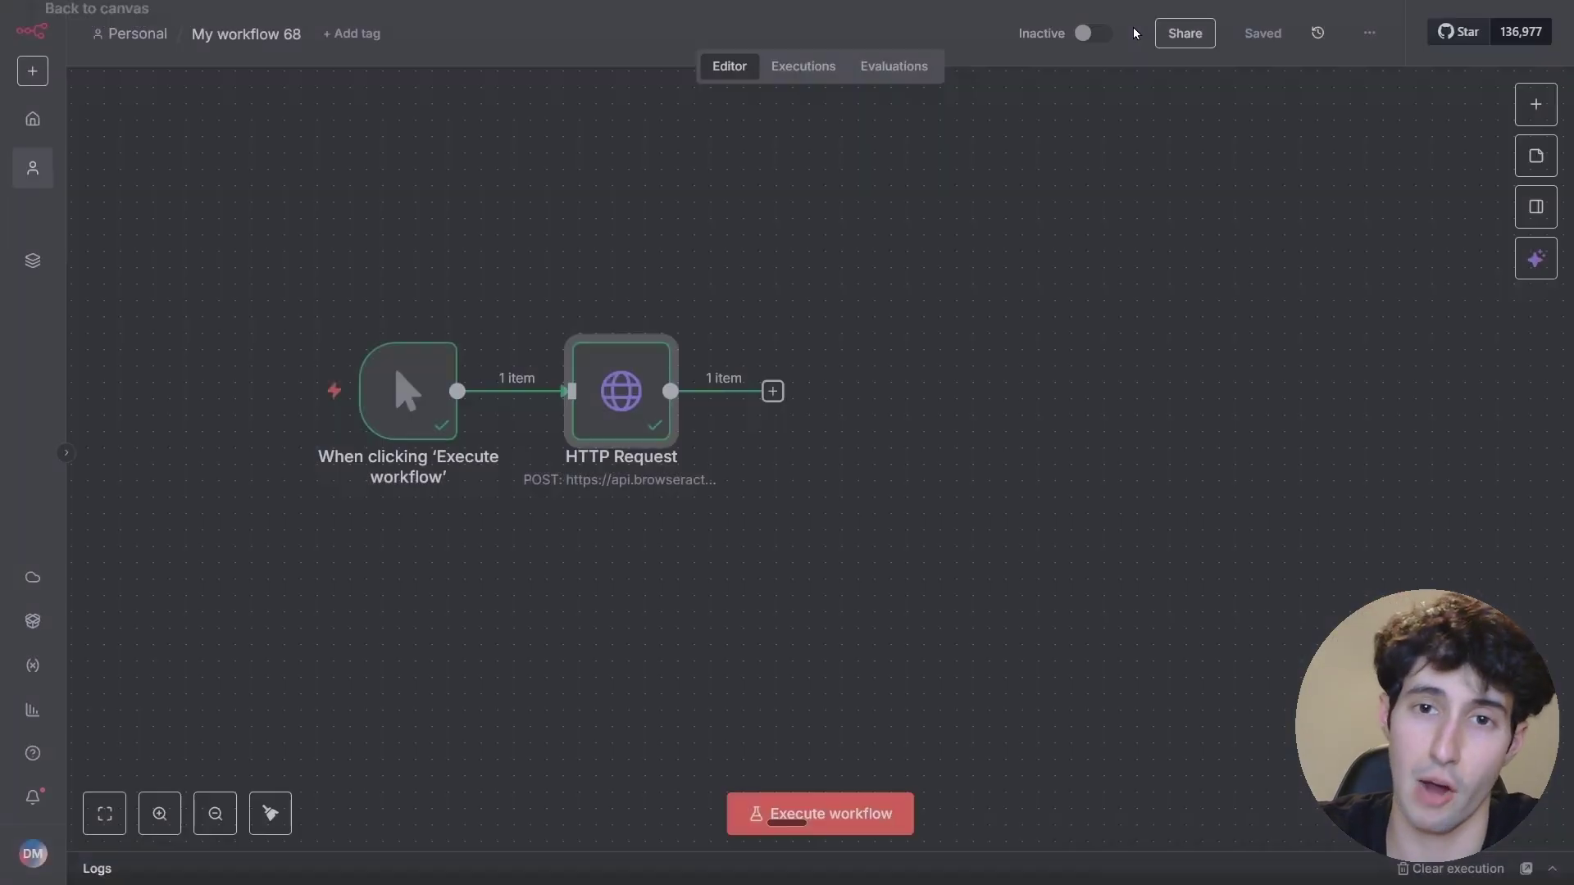
# Add a Wait node after the HTTP Request node, with a wait amount of 3 and the unit set to Minutes
pyautogui.click(773, 391)
pyautogui.write('wait')
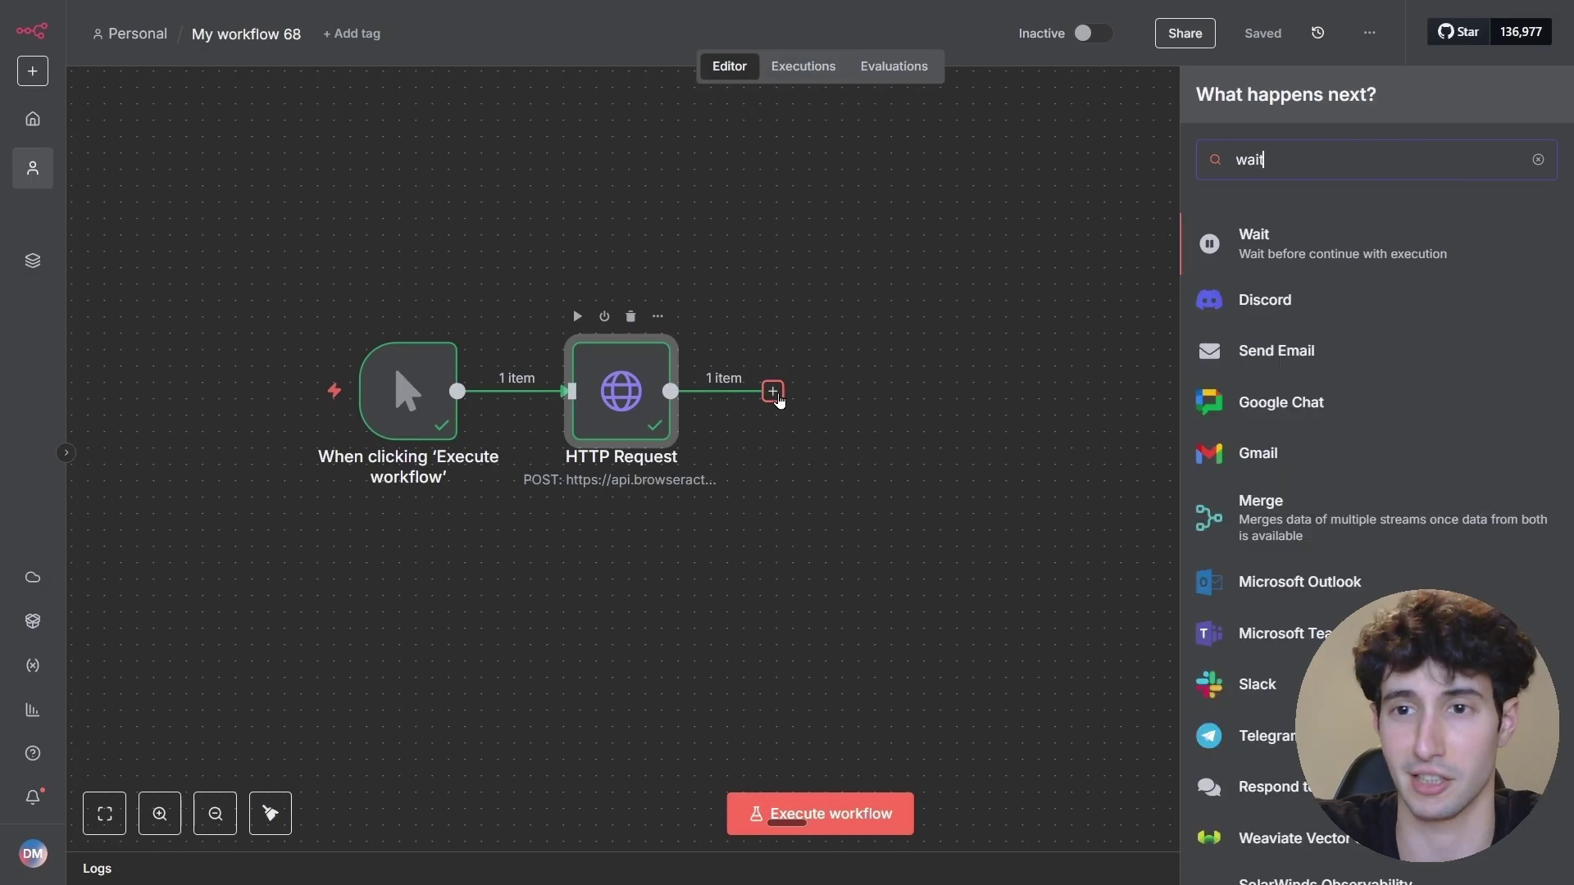
pyautogui.click(1291, 256)
pyautogui.click(748, 239)
pyautogui.press('BackSpace')
pyautogui.press('BackSpace')
pyautogui.press('BackSpace')
pyautogui.press('BackSpace')
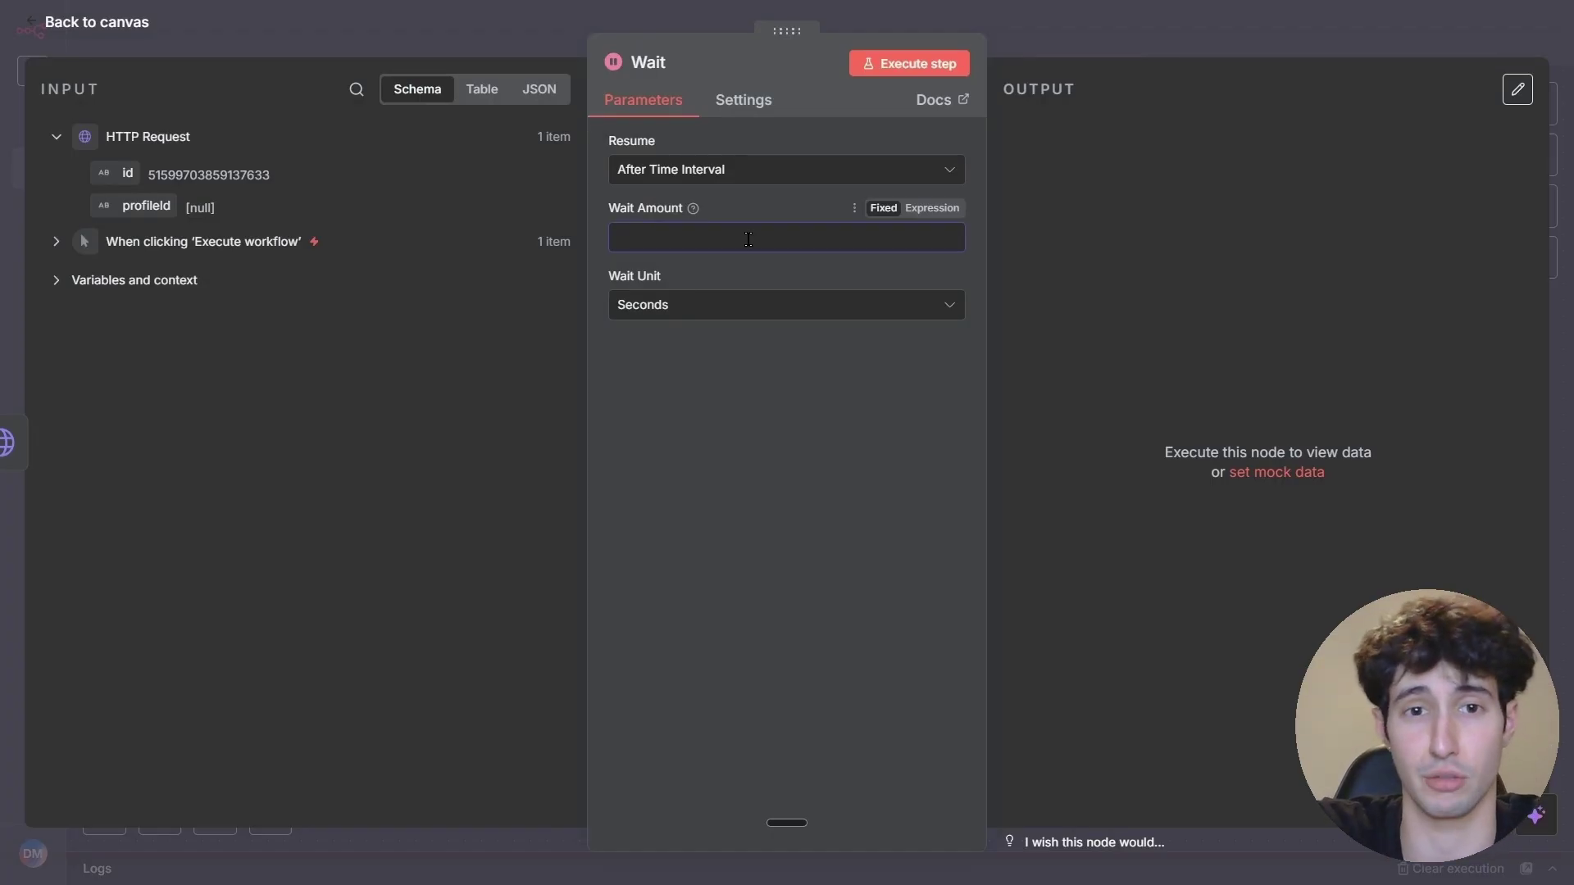
pyautogui.write('3')
pyautogui.click(727, 304)
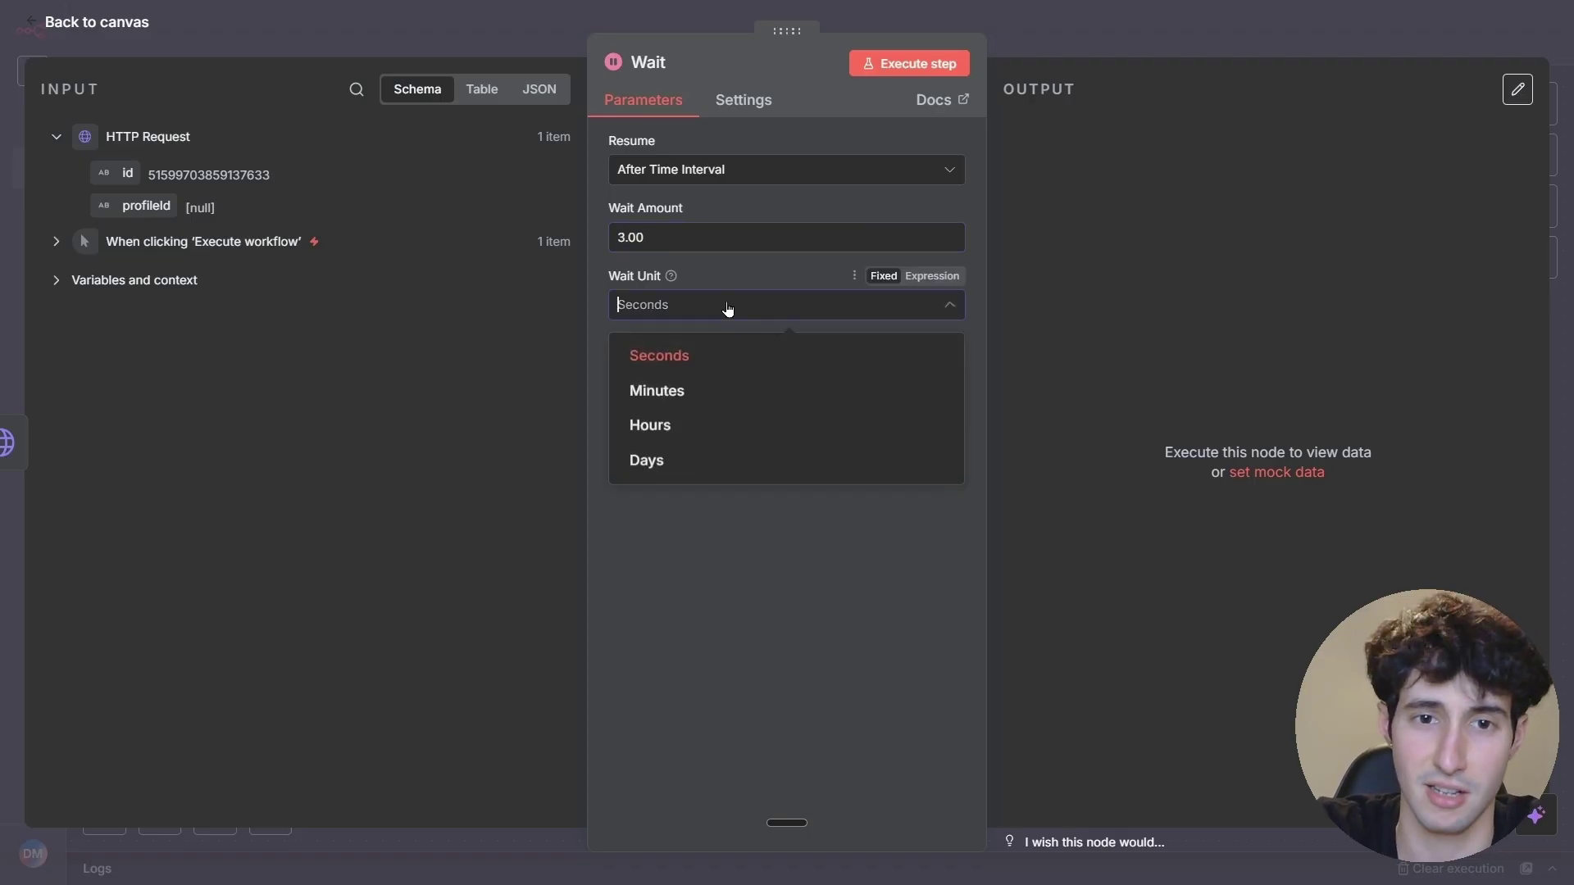
pyautogui.click(697, 390)
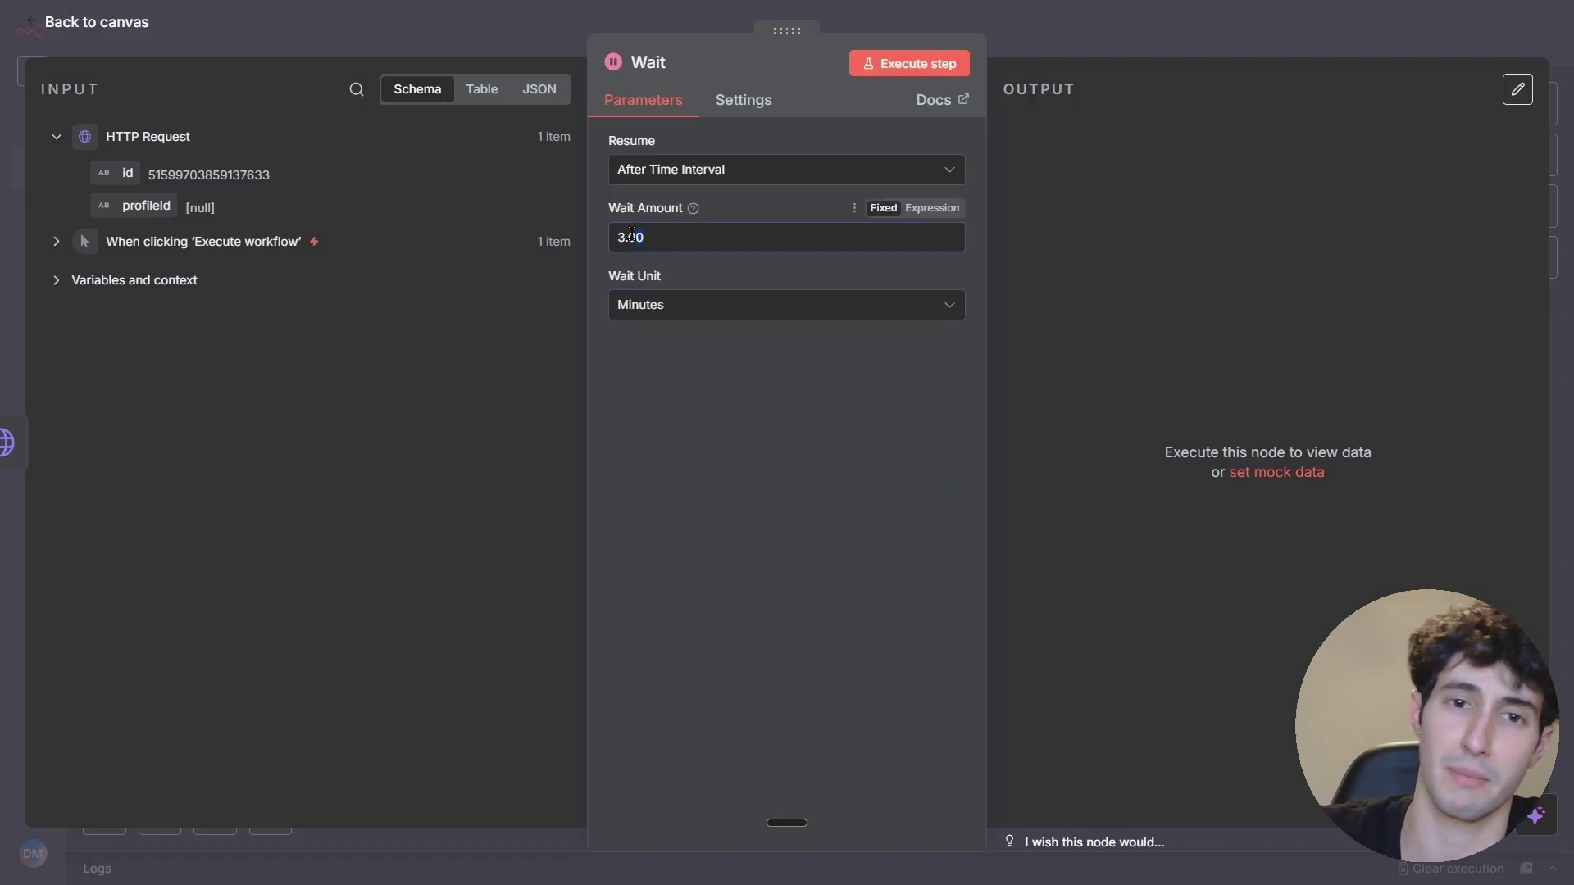
# Set the Wait node's wait amount to 5 and return to the canvas
pyautogui.moveTo(659, 238); pyautogui.dragTo(607, 251)
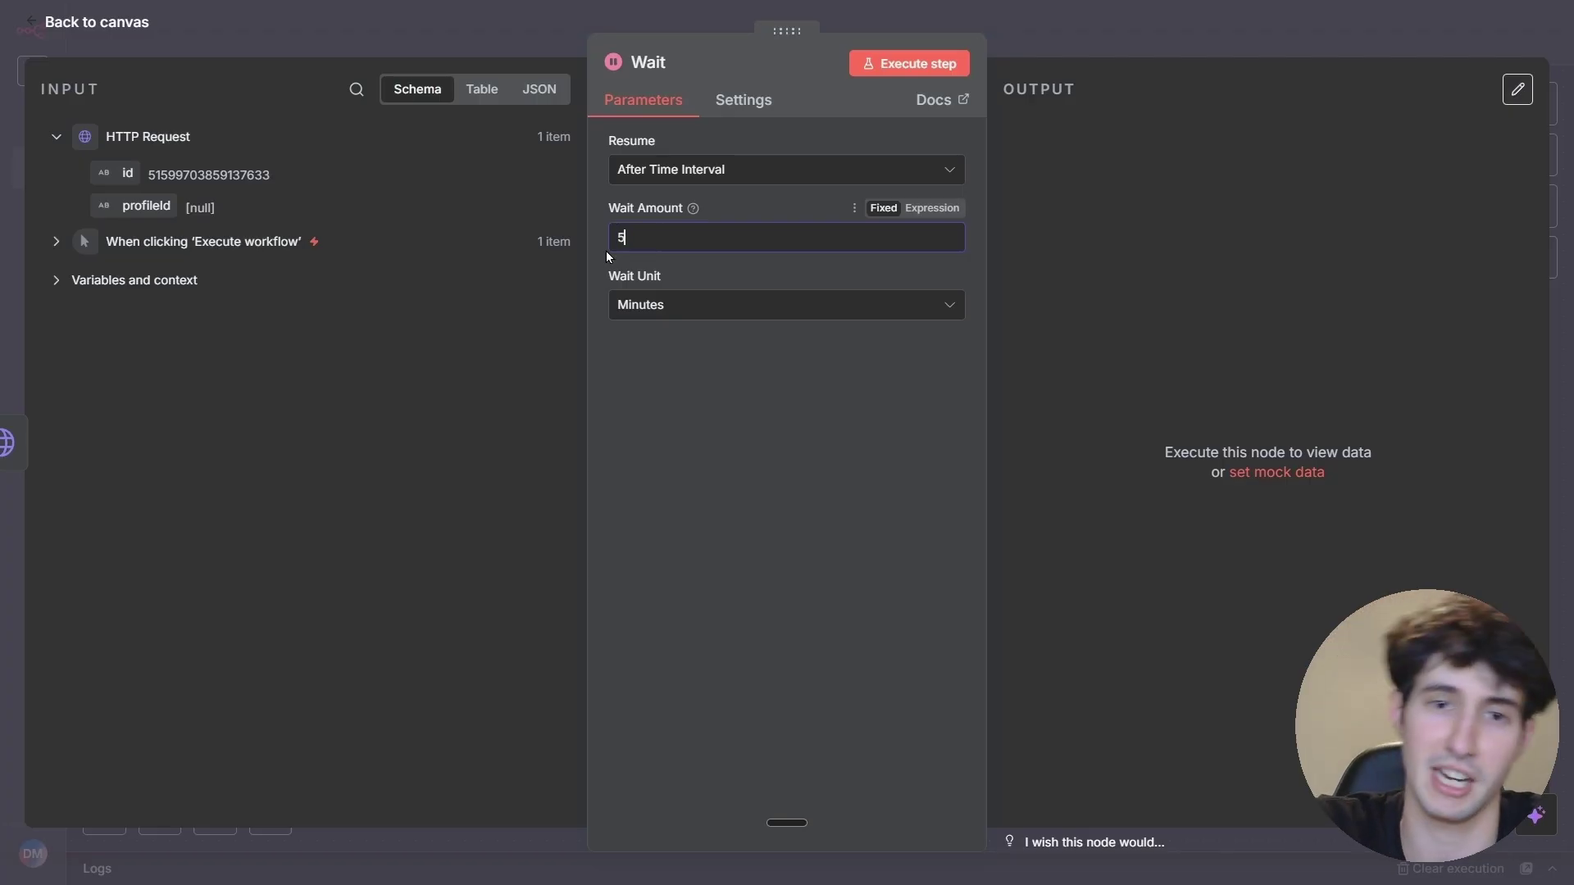
pyautogui.write('5')
pyautogui.press('Escape')
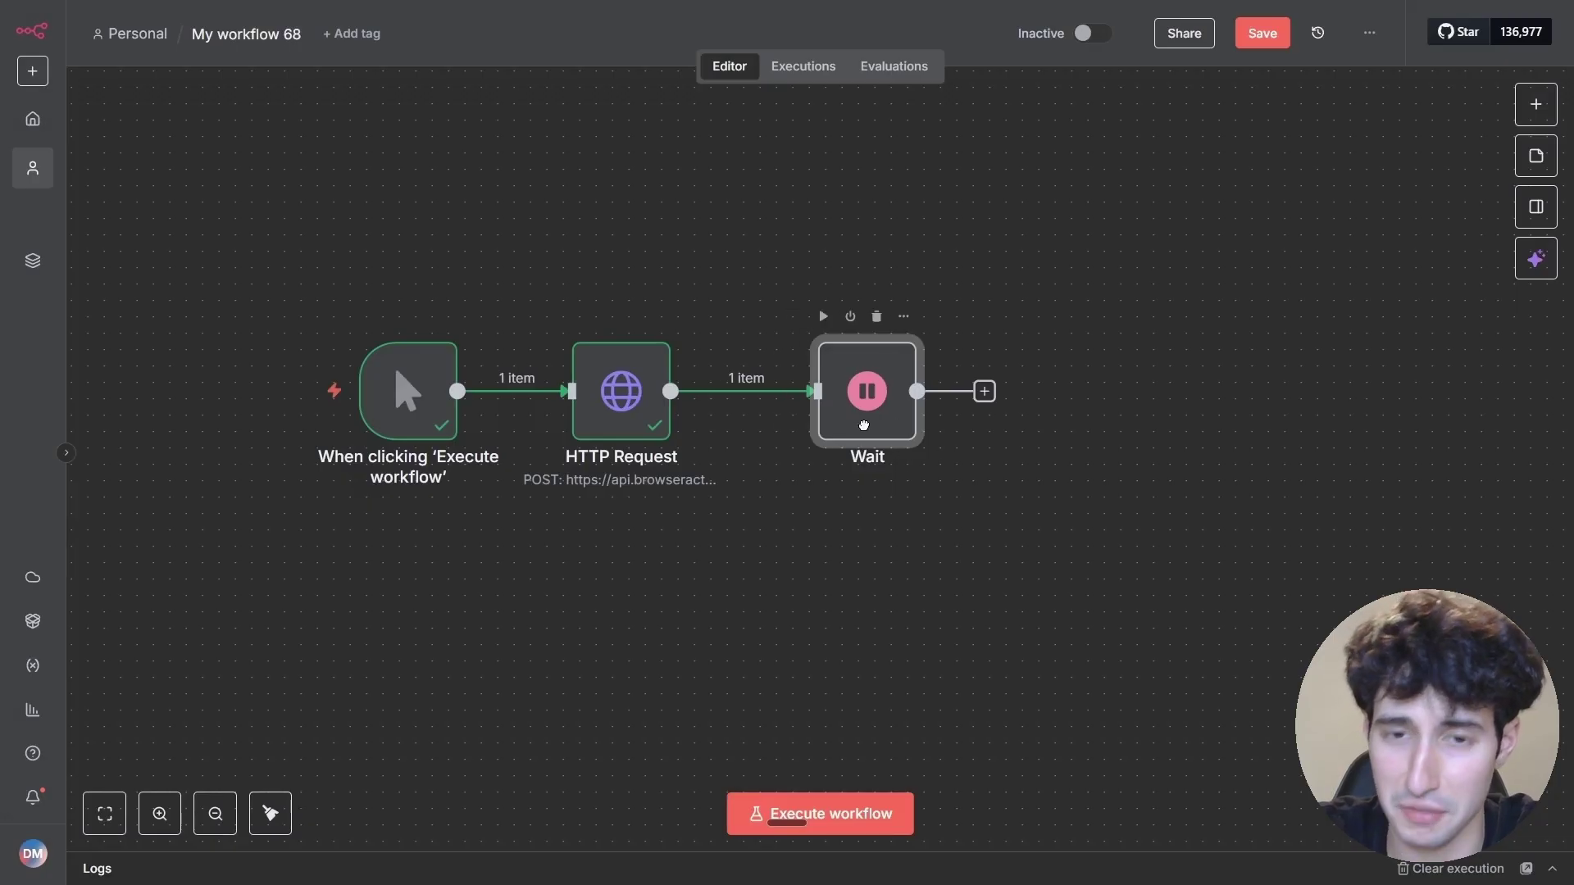
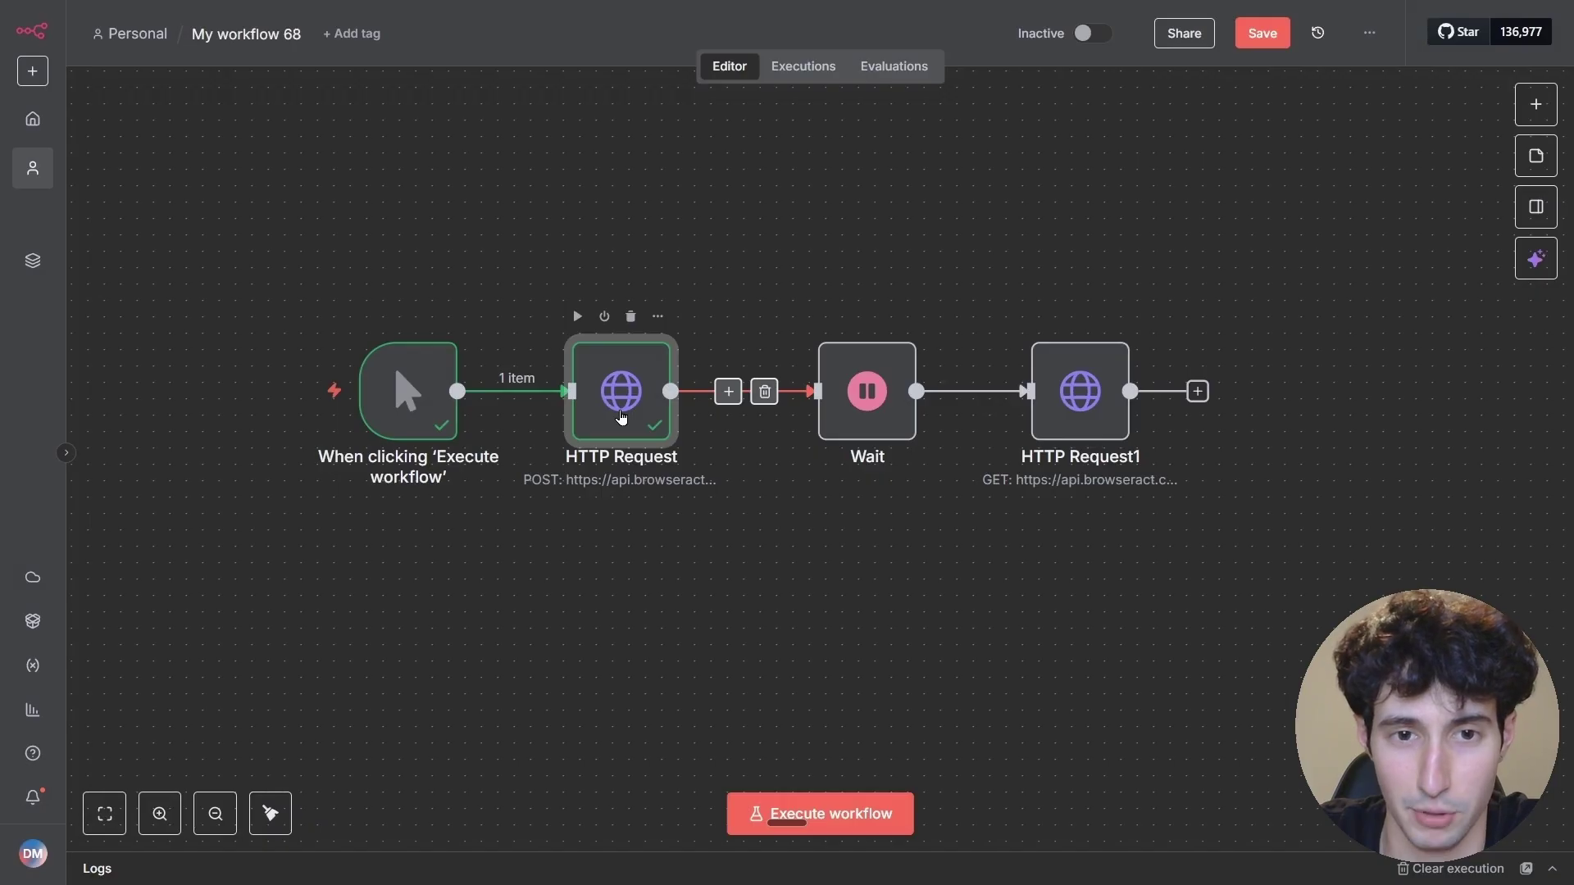
# Review the first HTTP Request node's header, then paste the API key after "Bearer" in HTTP Request1's Authorization header value
pyautogui.doubleClick(621, 417)
pyautogui.scroll(-7, 774, 558)
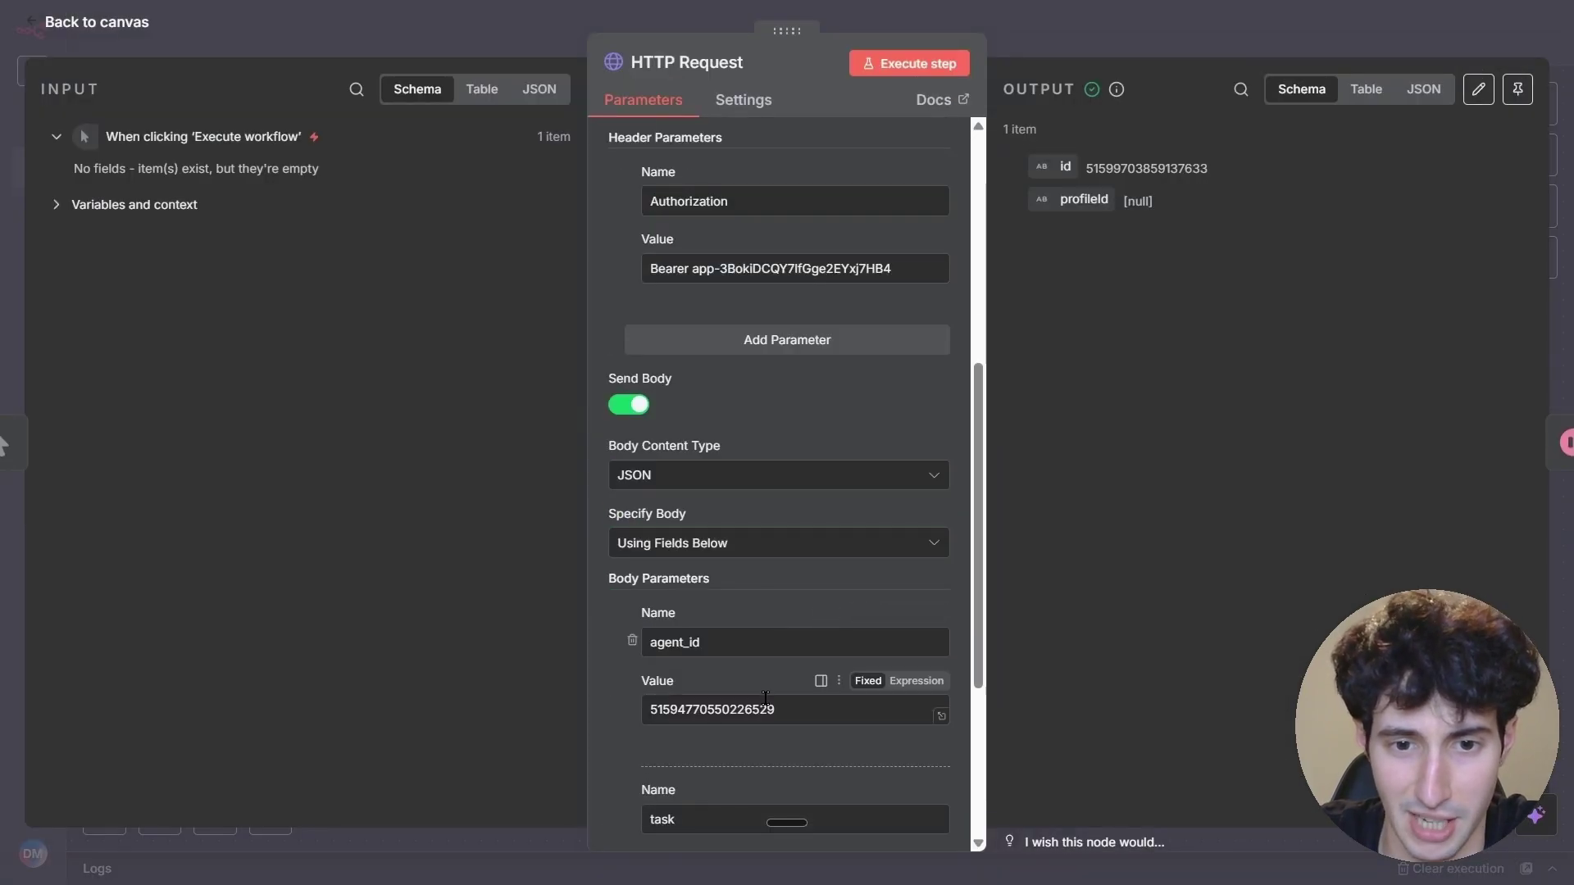
pyautogui.scroll(2, 773, 492)
pyautogui.click(1203, 47)
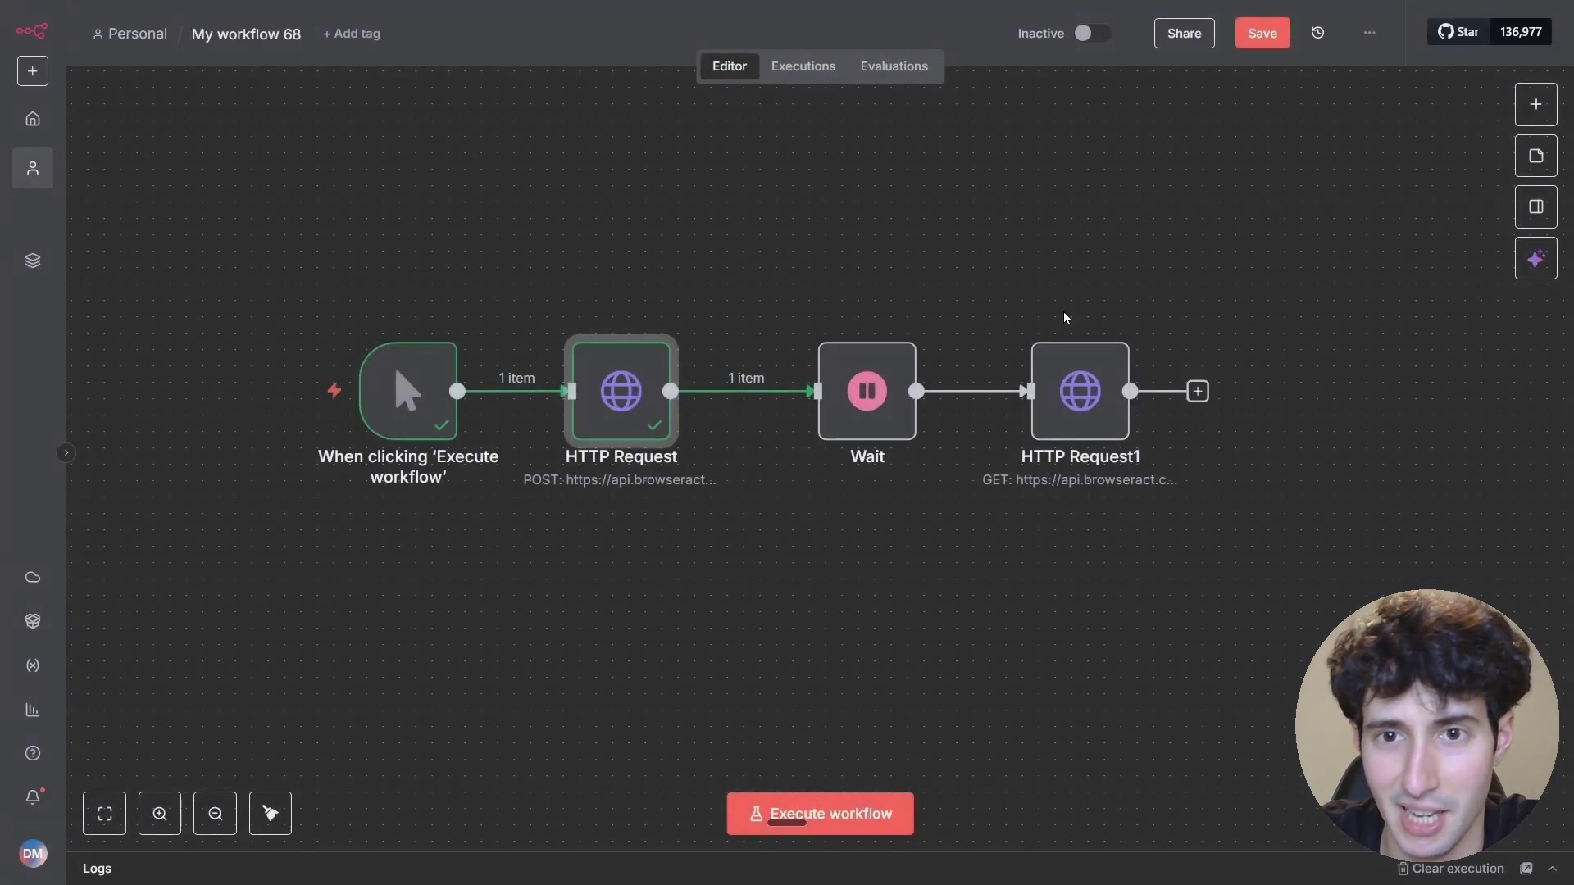
pyautogui.doubleClick(1064, 430)
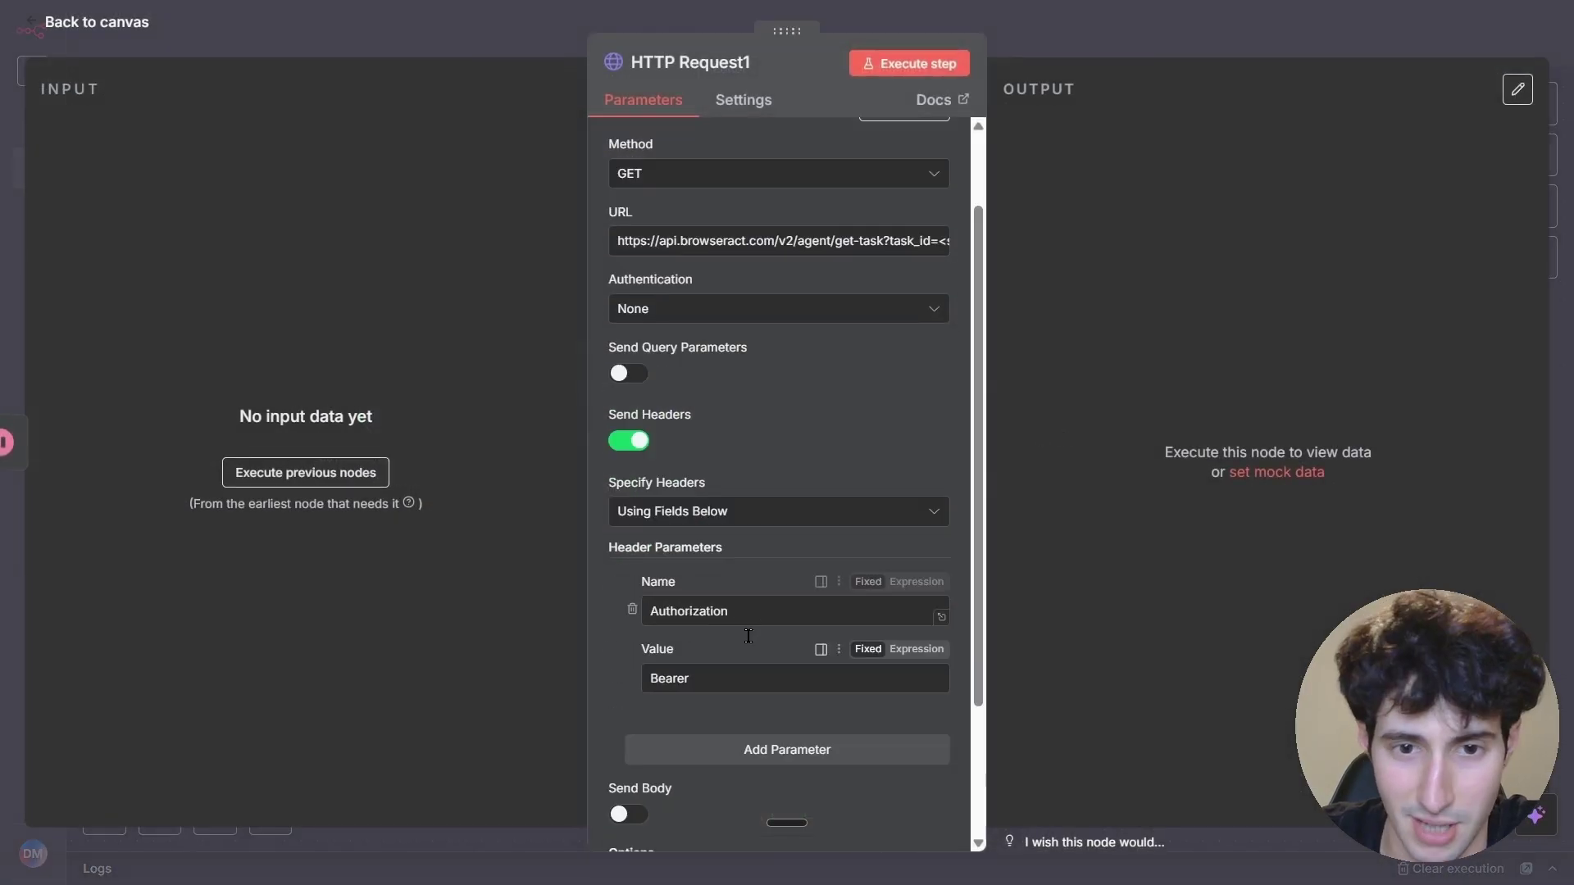
pyautogui.click(730, 679)
pyautogui.hotkey('ctrl', 'v')
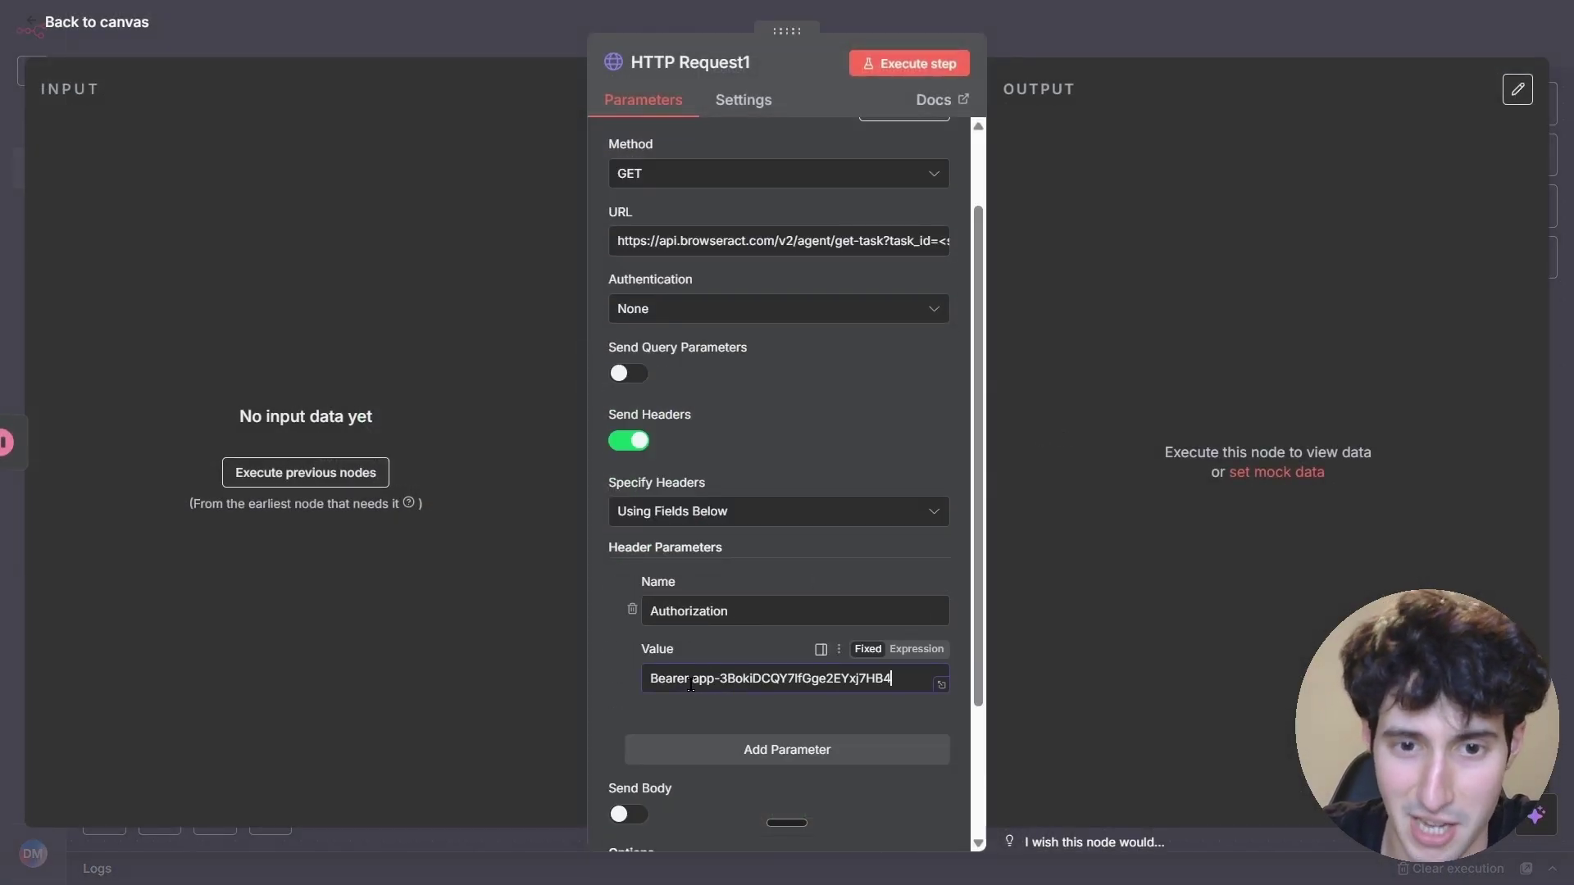
pyautogui.moveTo(651, 677); pyautogui.dragTo(673, 668)
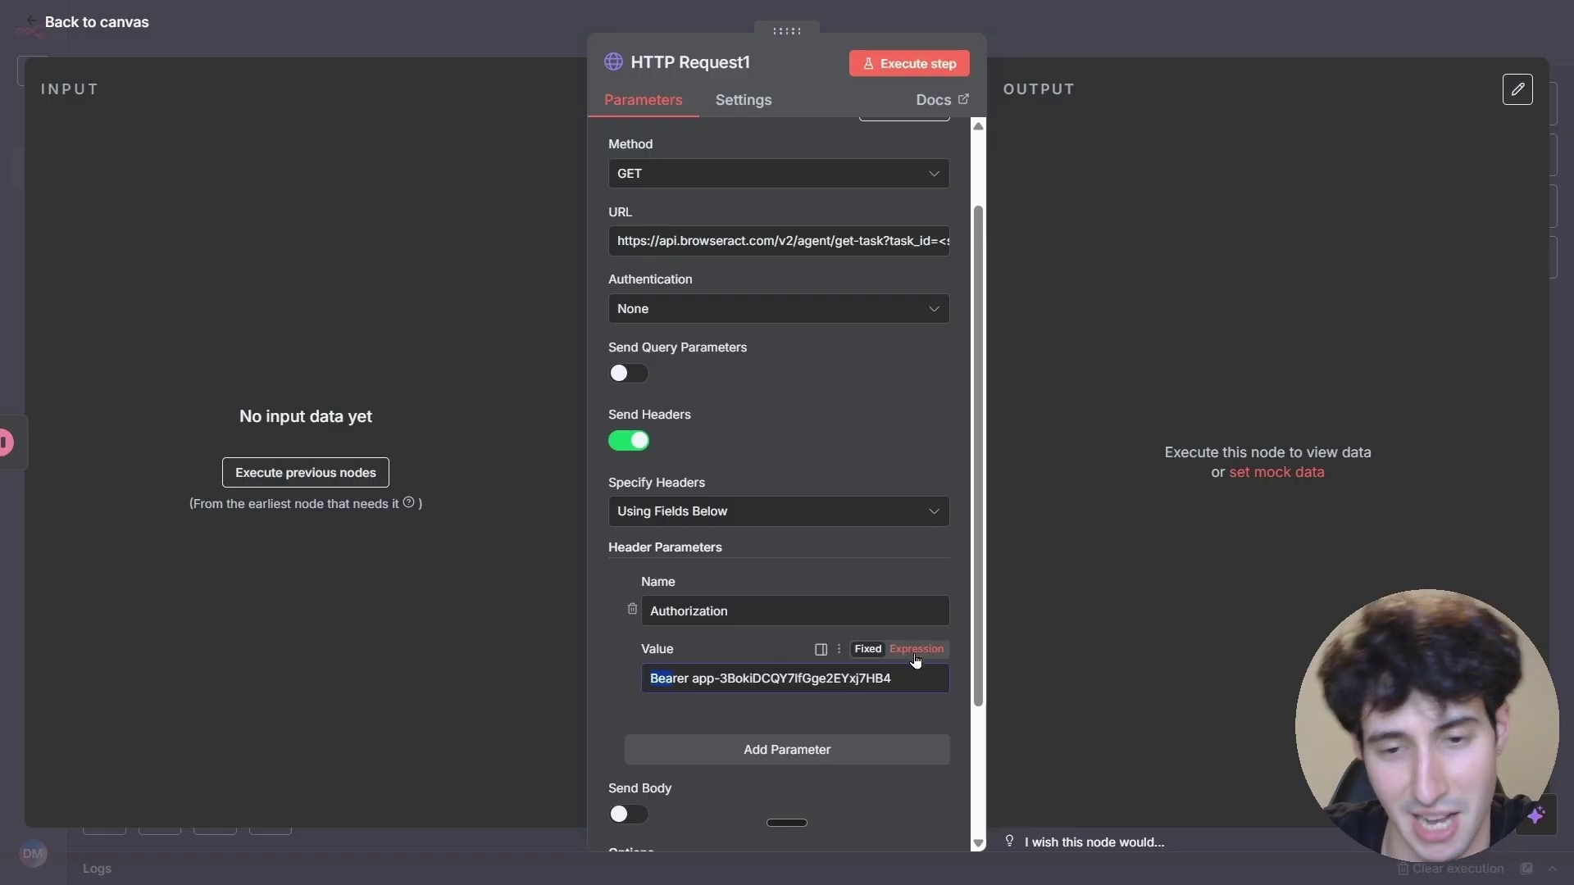
# Enable Send Body in HTTP Request1 and name the body parameter task_id, copied from the Get Task query in BrowserAct's Agent API documentation
pyautogui.scroll(-3, 662, 457)
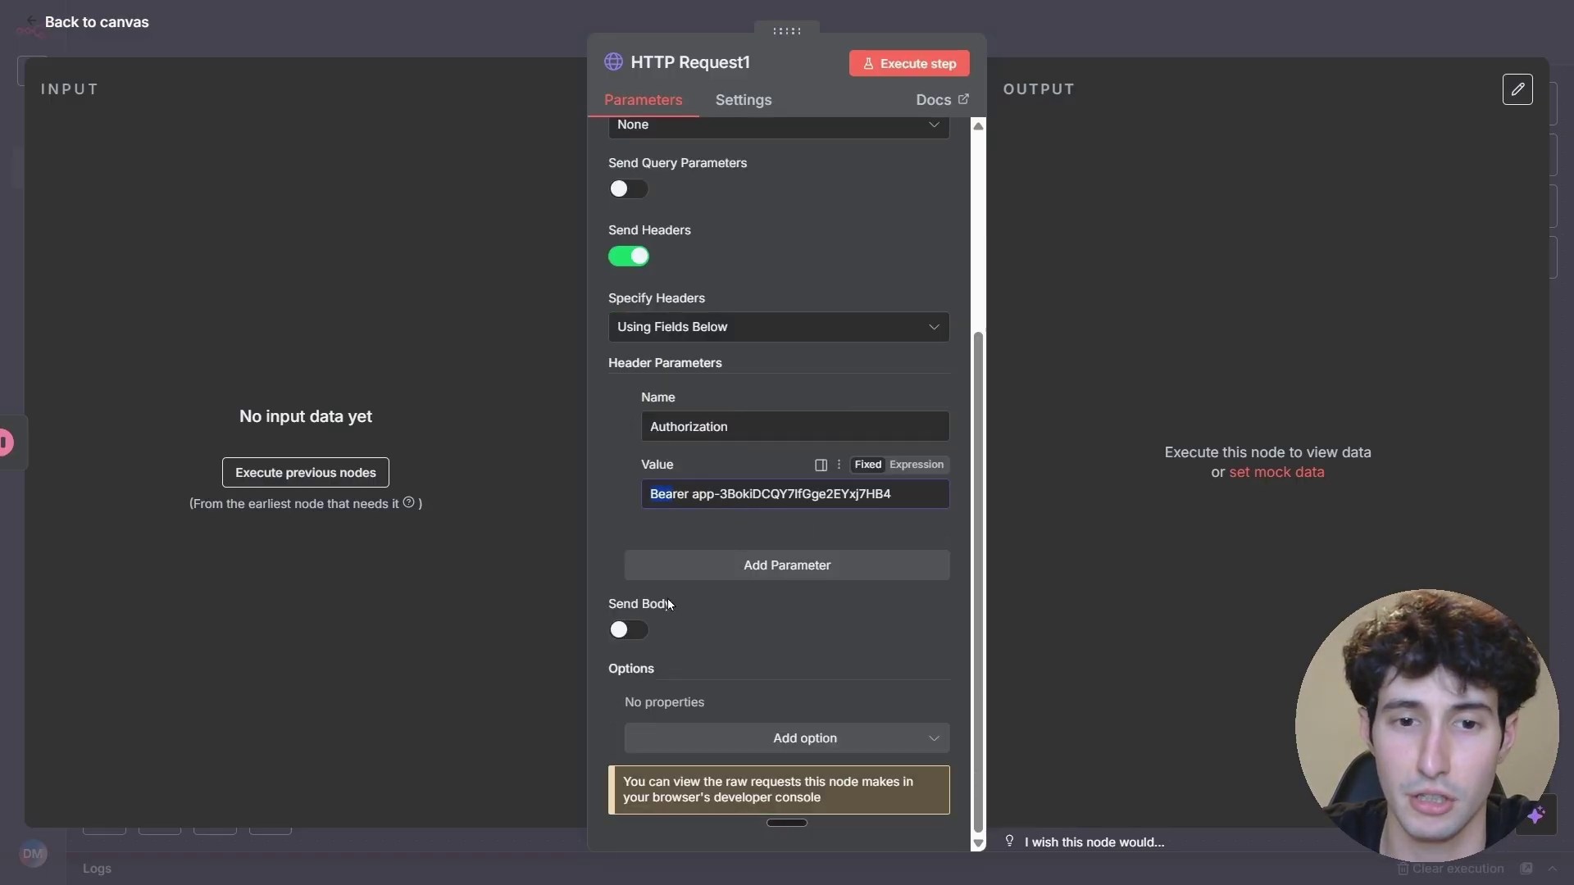
pyautogui.click(654, 629)
pyautogui.scroll(-3, 705, 626)
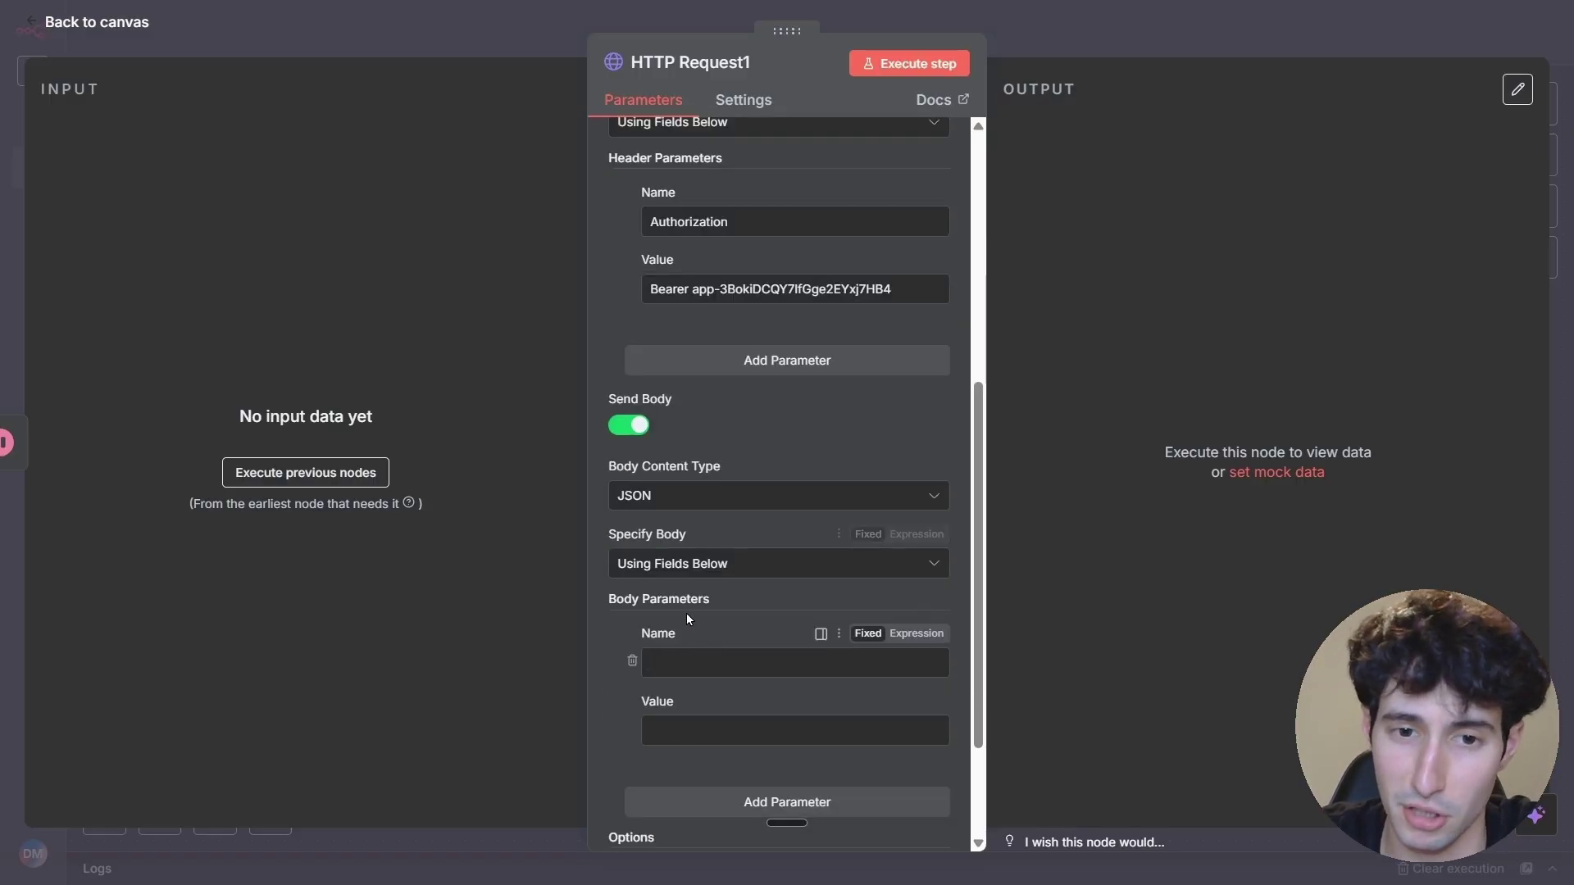
pyautogui.click(694, 667)
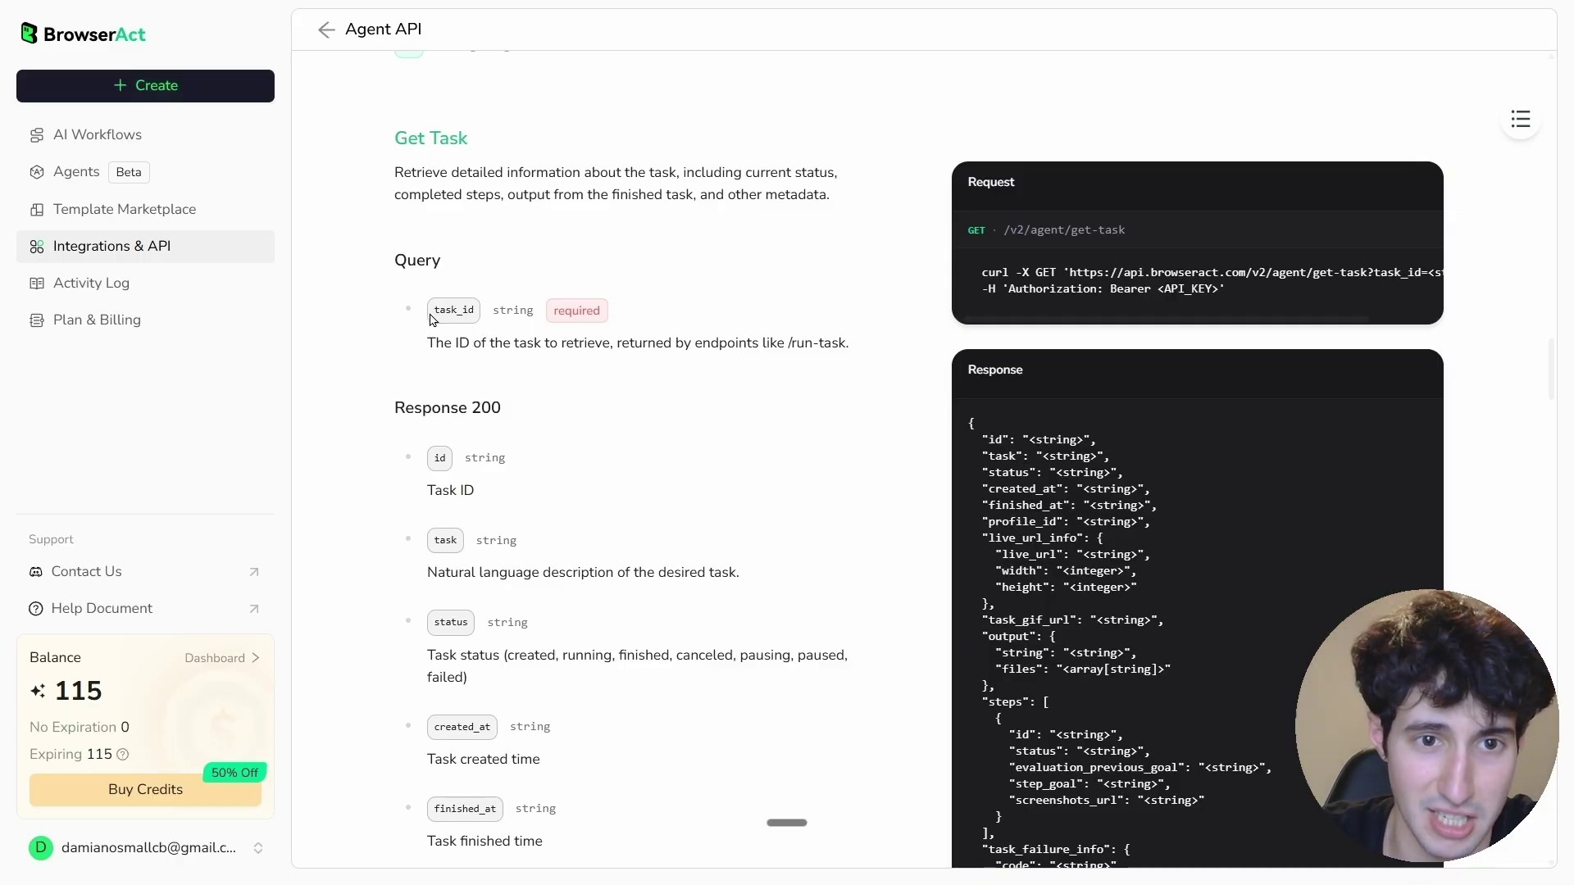
pyautogui.moveTo(433, 319); pyautogui.dragTo(475, 322)
pyautogui.rightClick(474, 322)
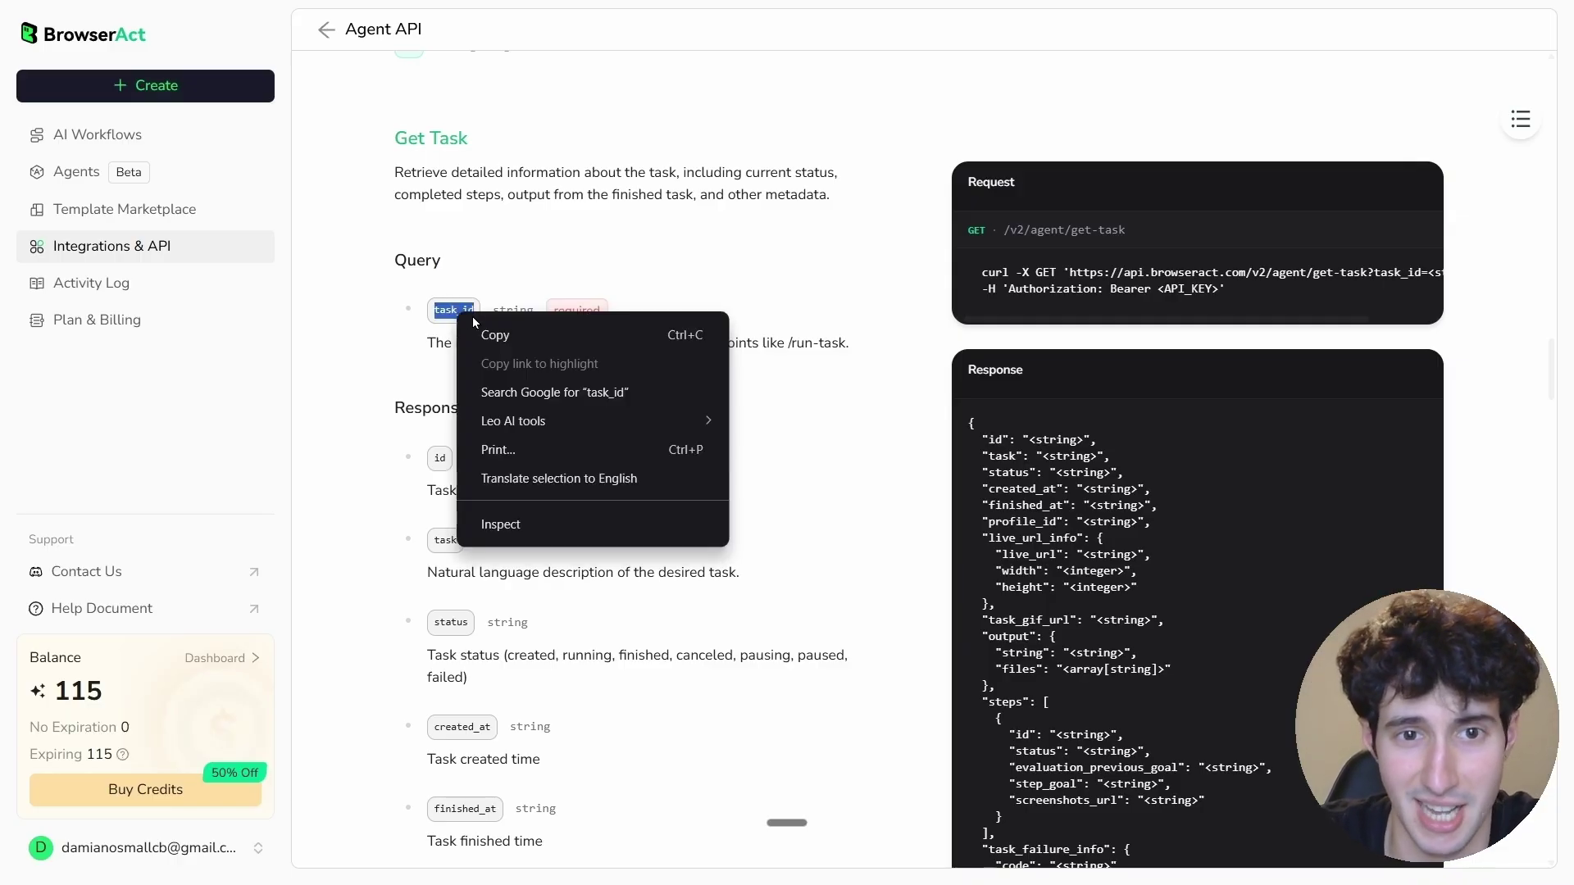
pyautogui.click(489, 337)
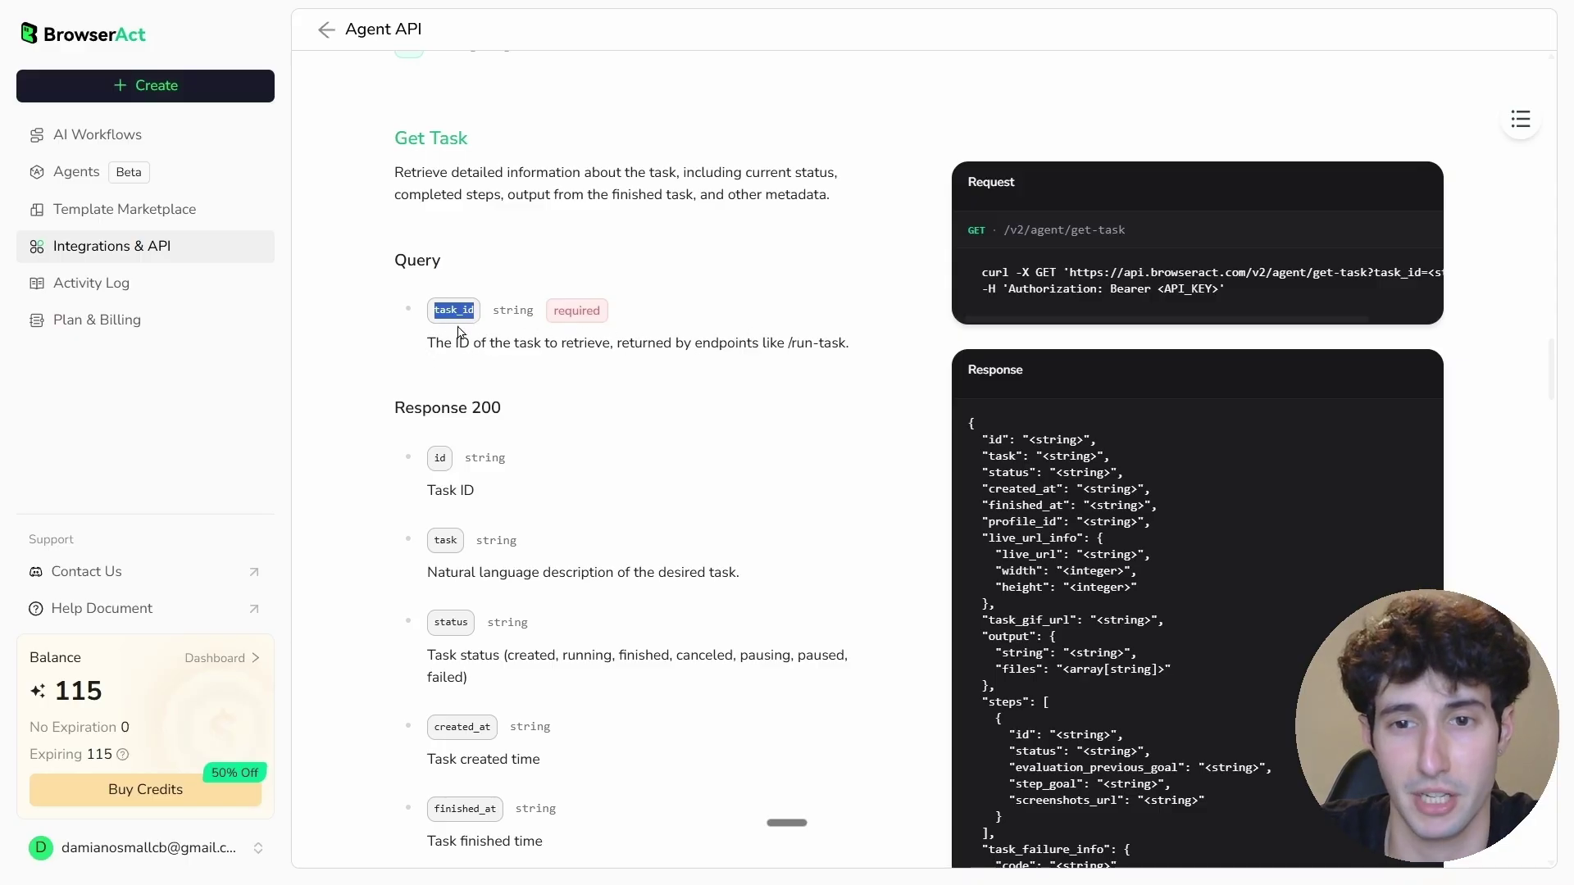
pyautogui.hotkey('alt', 'Tab')
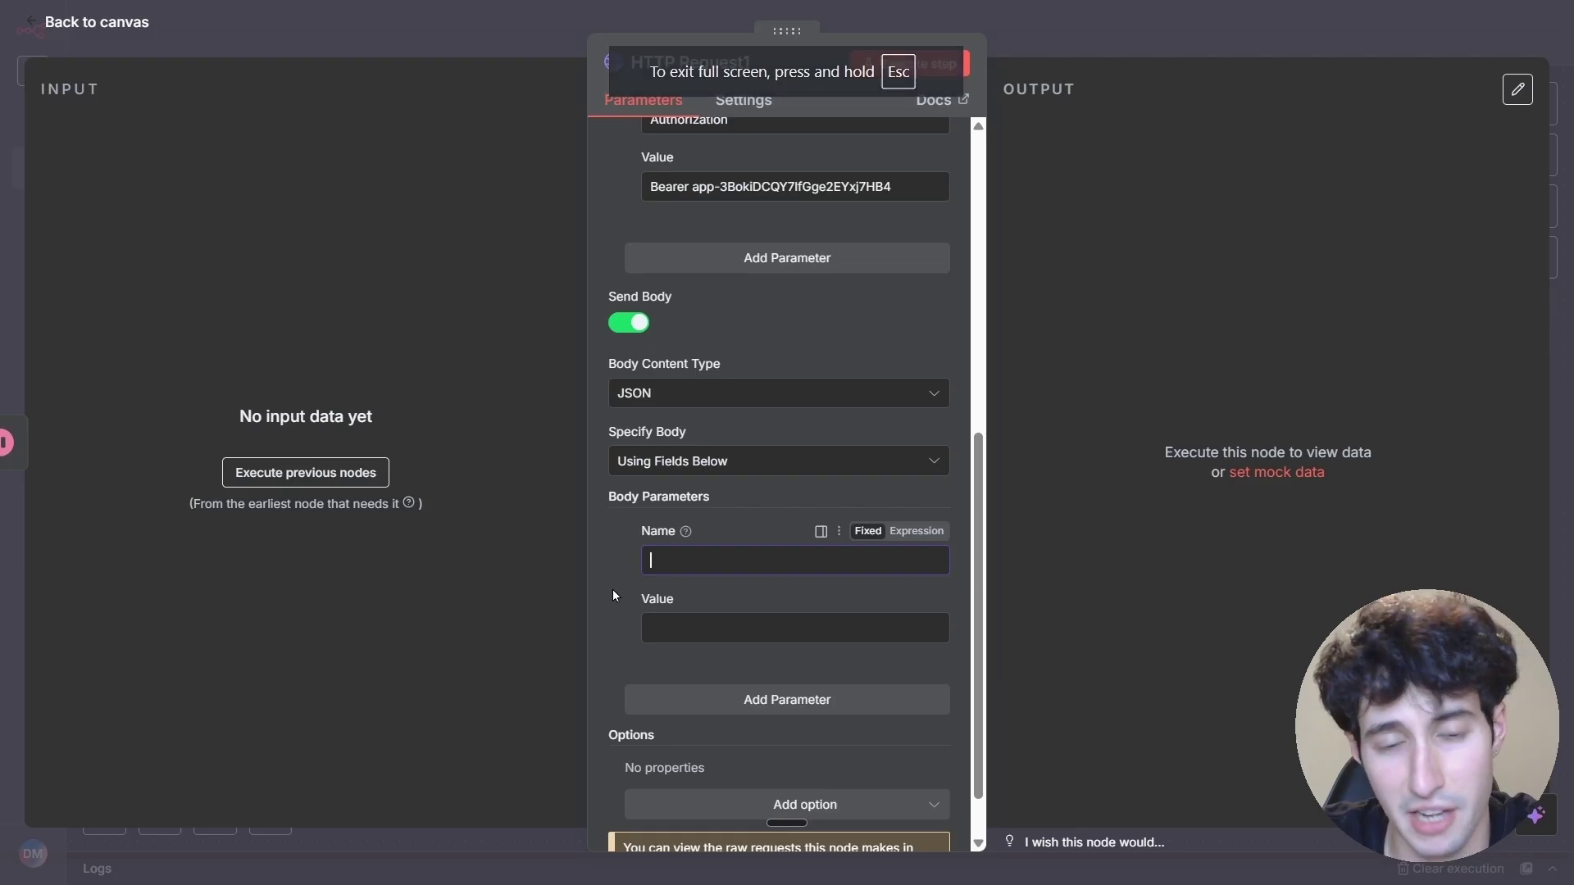
pyautogui.hotkey('ctrl', 'v')
# Map the HTTP Request node's id output to the task_id body parameter's value in HTTP Request2 and execute the node
pyautogui.scroll(1, 727, 568)
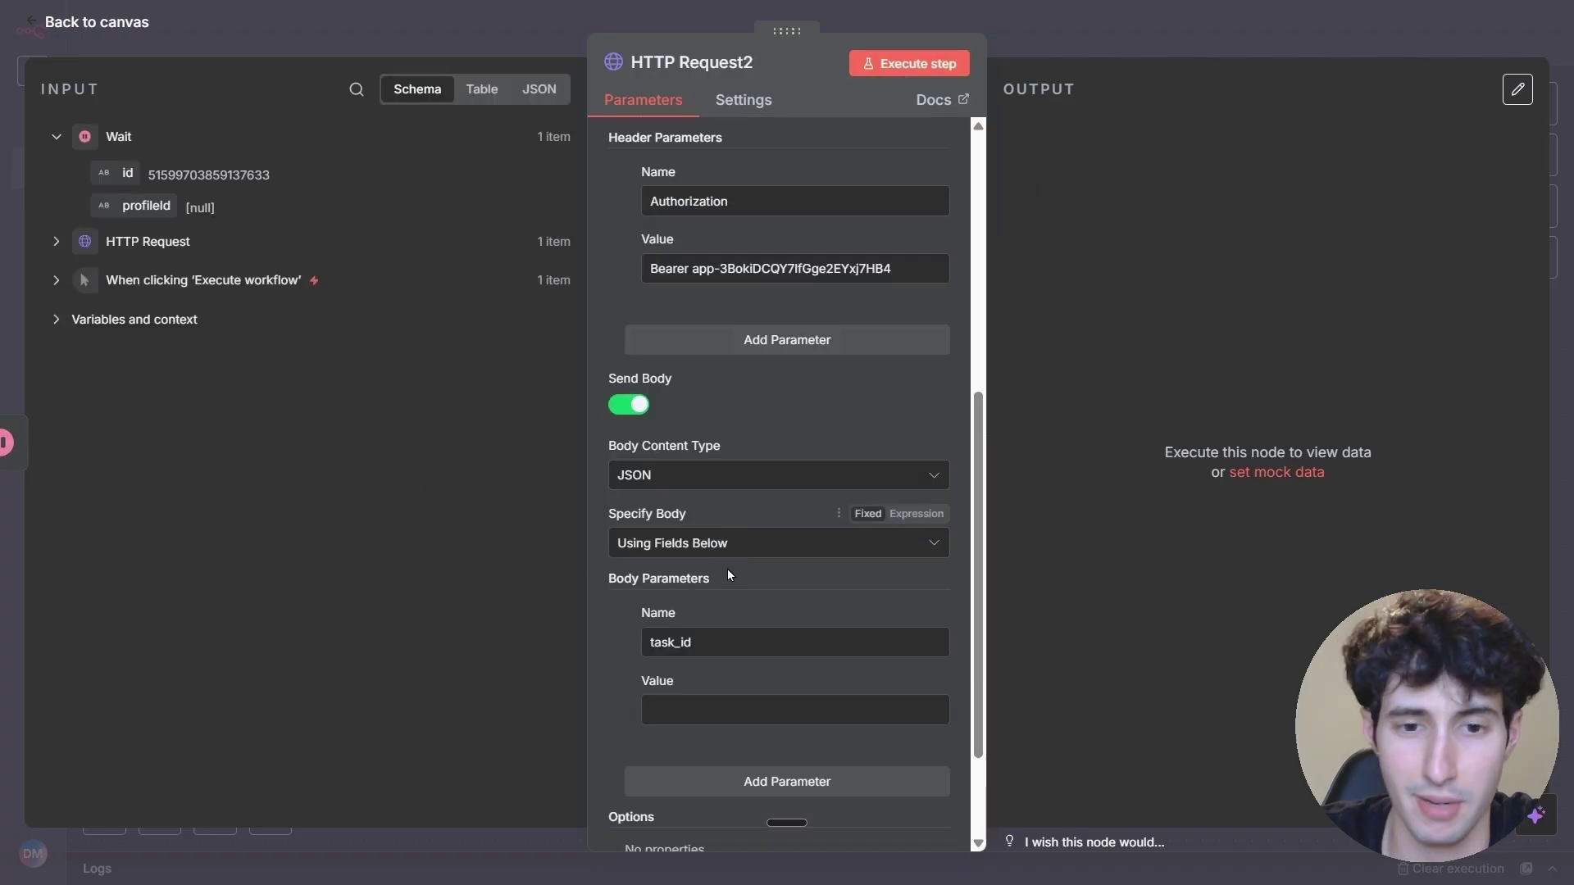
pyautogui.click(709, 708)
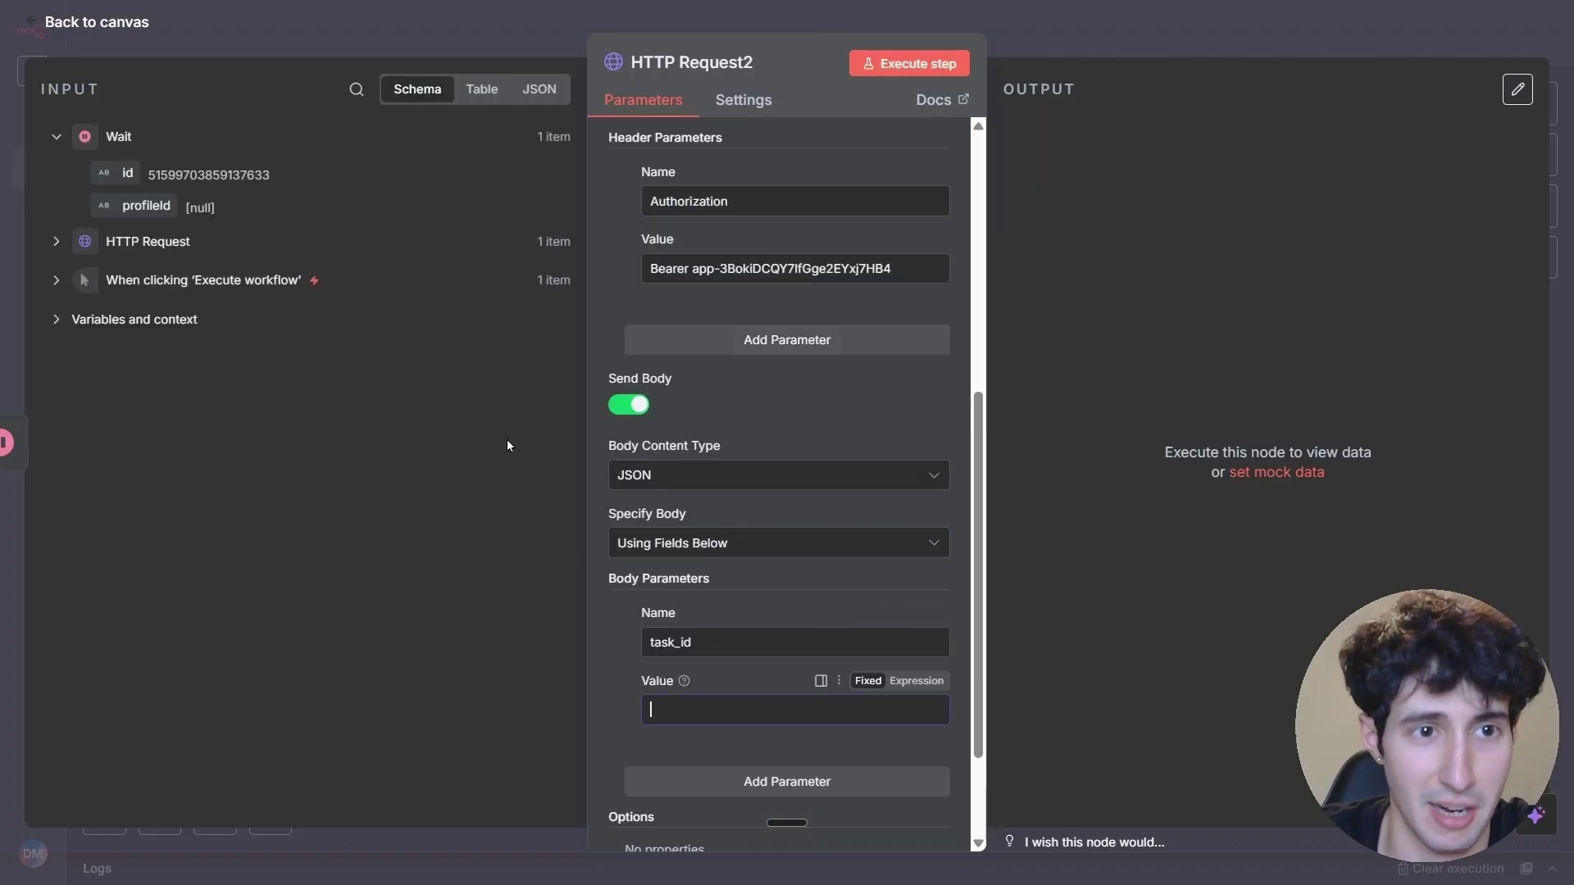
pyautogui.click(82, 243)
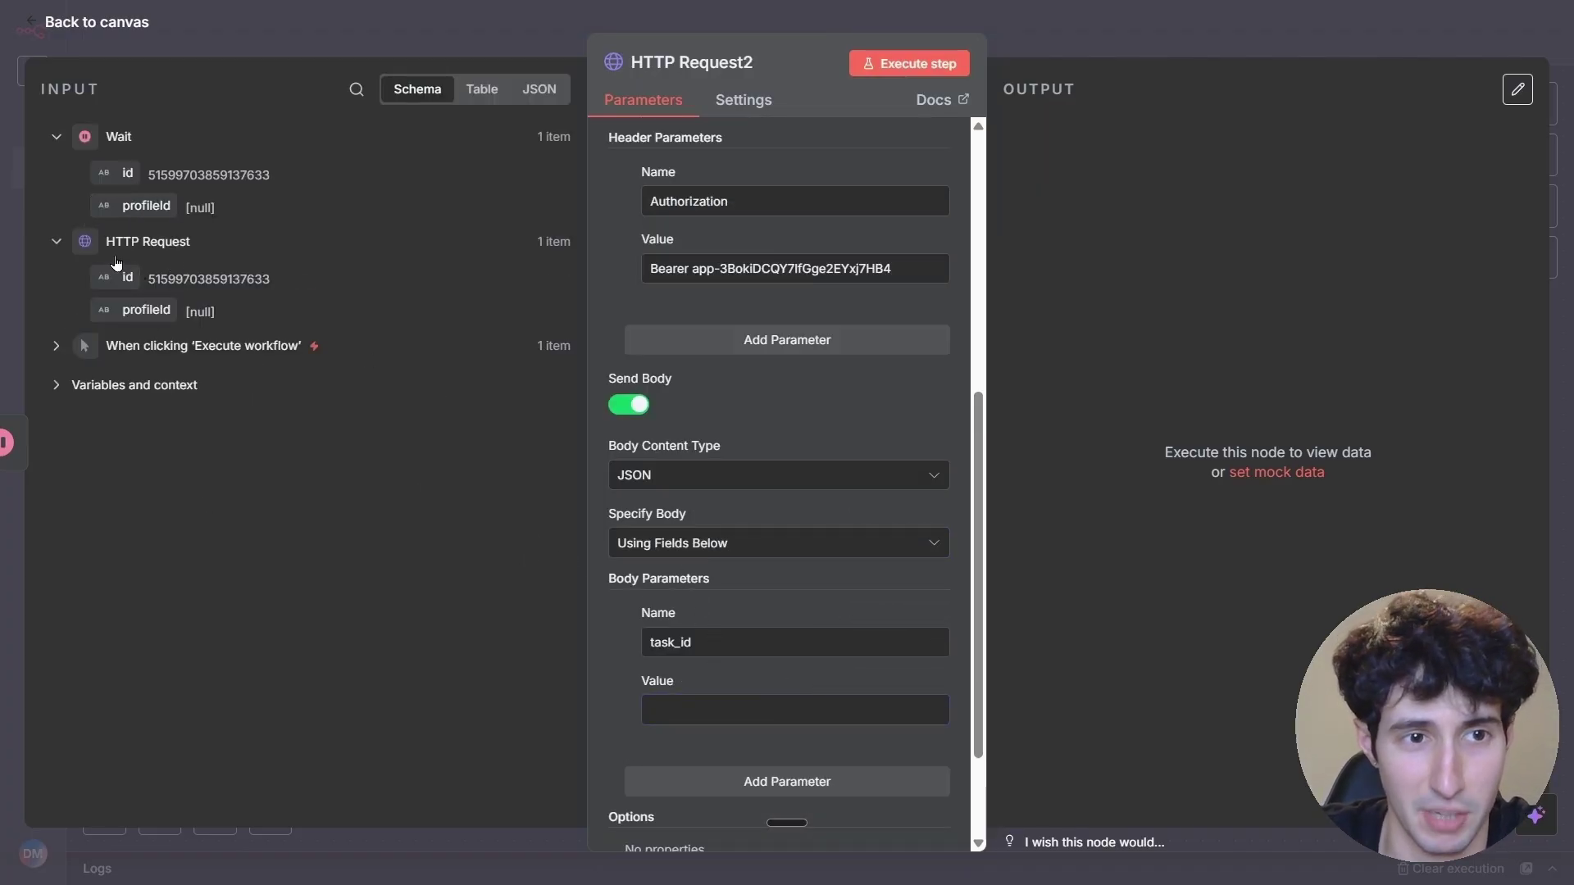
pyautogui.click(836, 710)
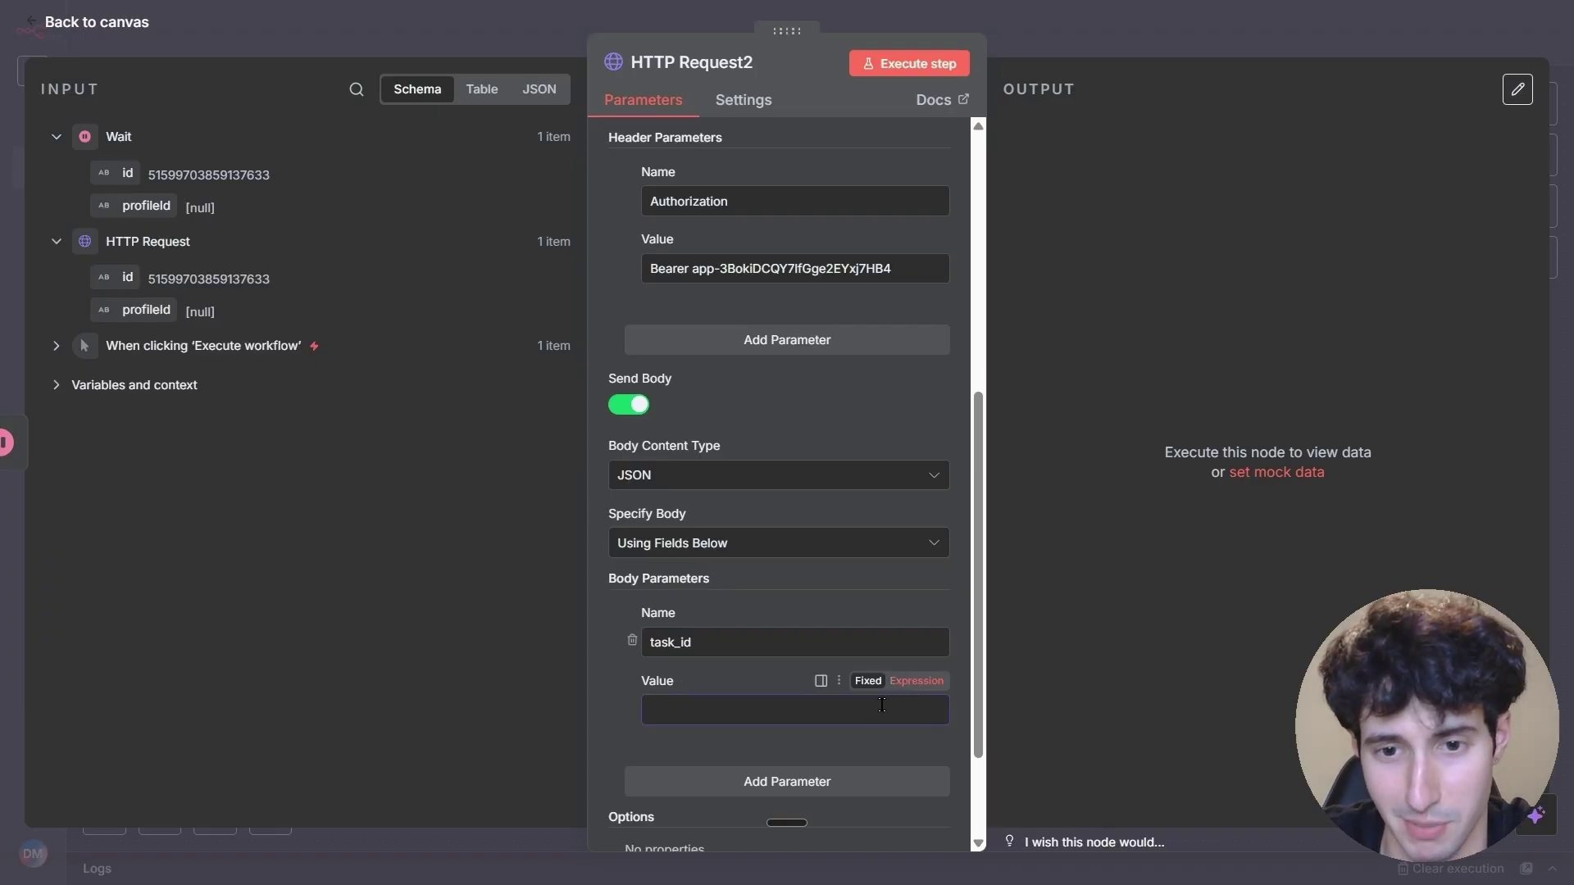
pyautogui.moveTo(127, 277); pyautogui.dragTo(754, 718)
pyautogui.click(631, 708)
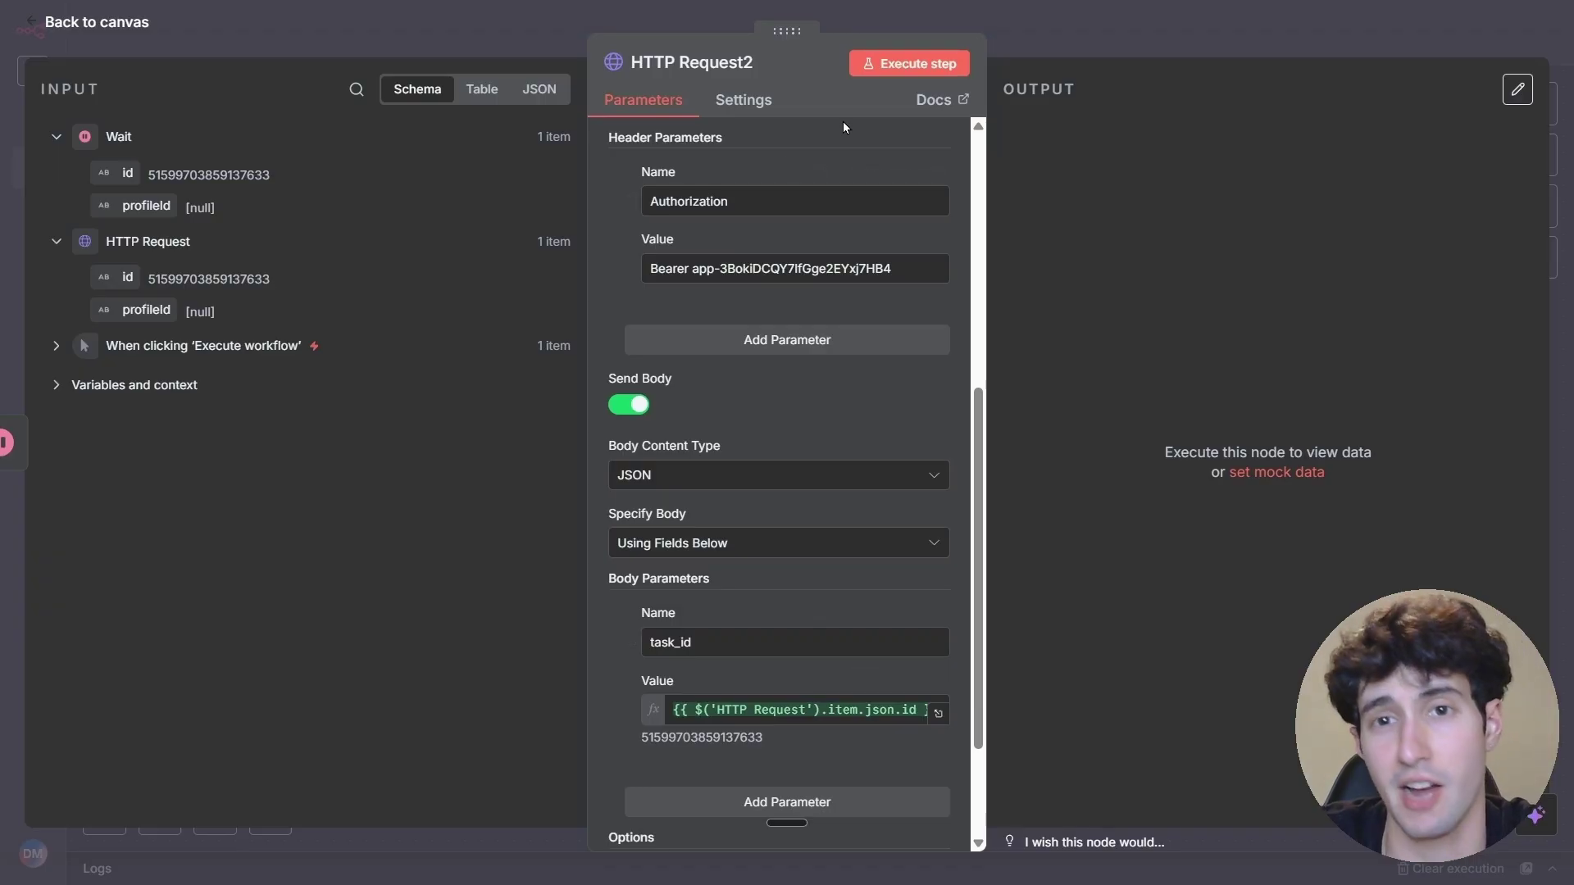
pyautogui.click(918, 66)
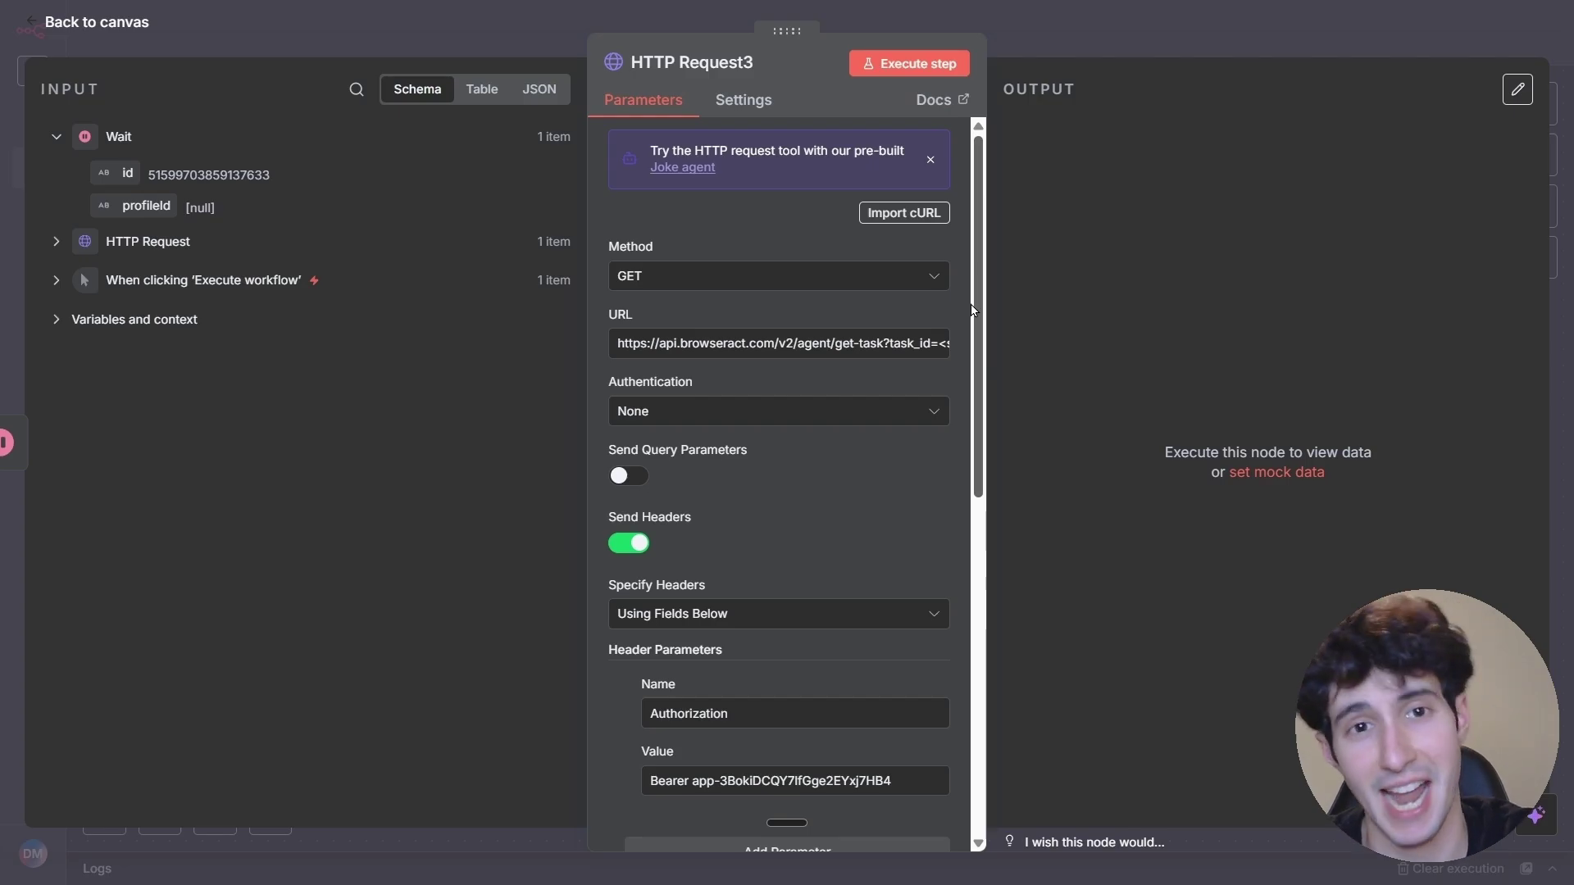
# Return to the canvas and move the HTTP Request3 node slightly farther away from the Wait node
pyautogui.press('Escape')
pyautogui.scroll(-3, 1078, 685)
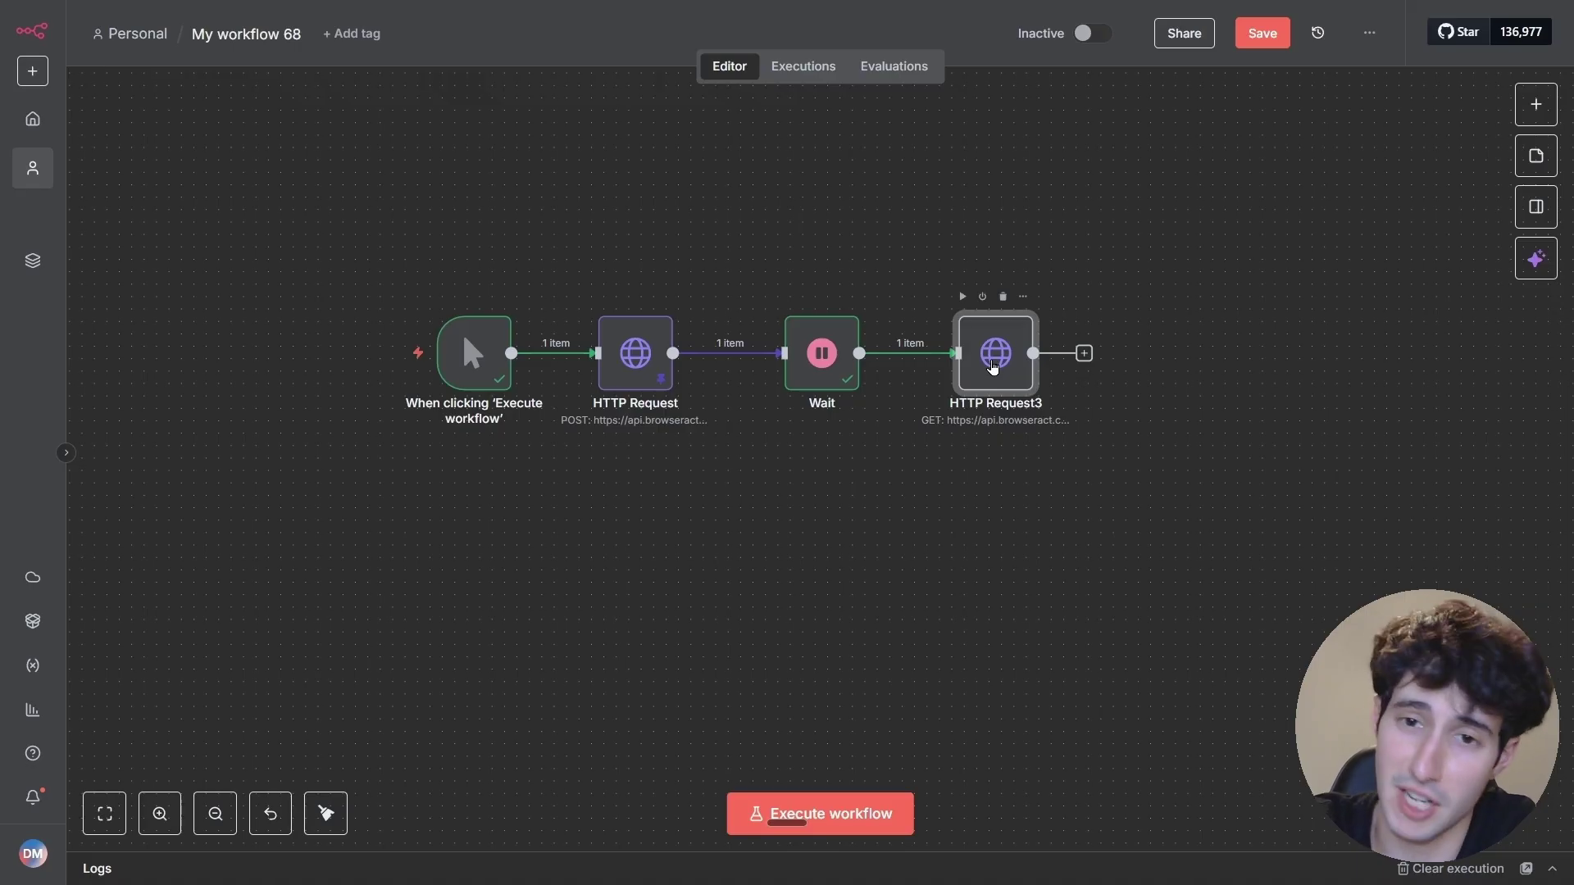
pyautogui.moveTo(995, 360); pyautogui.dragTo(1019, 361)
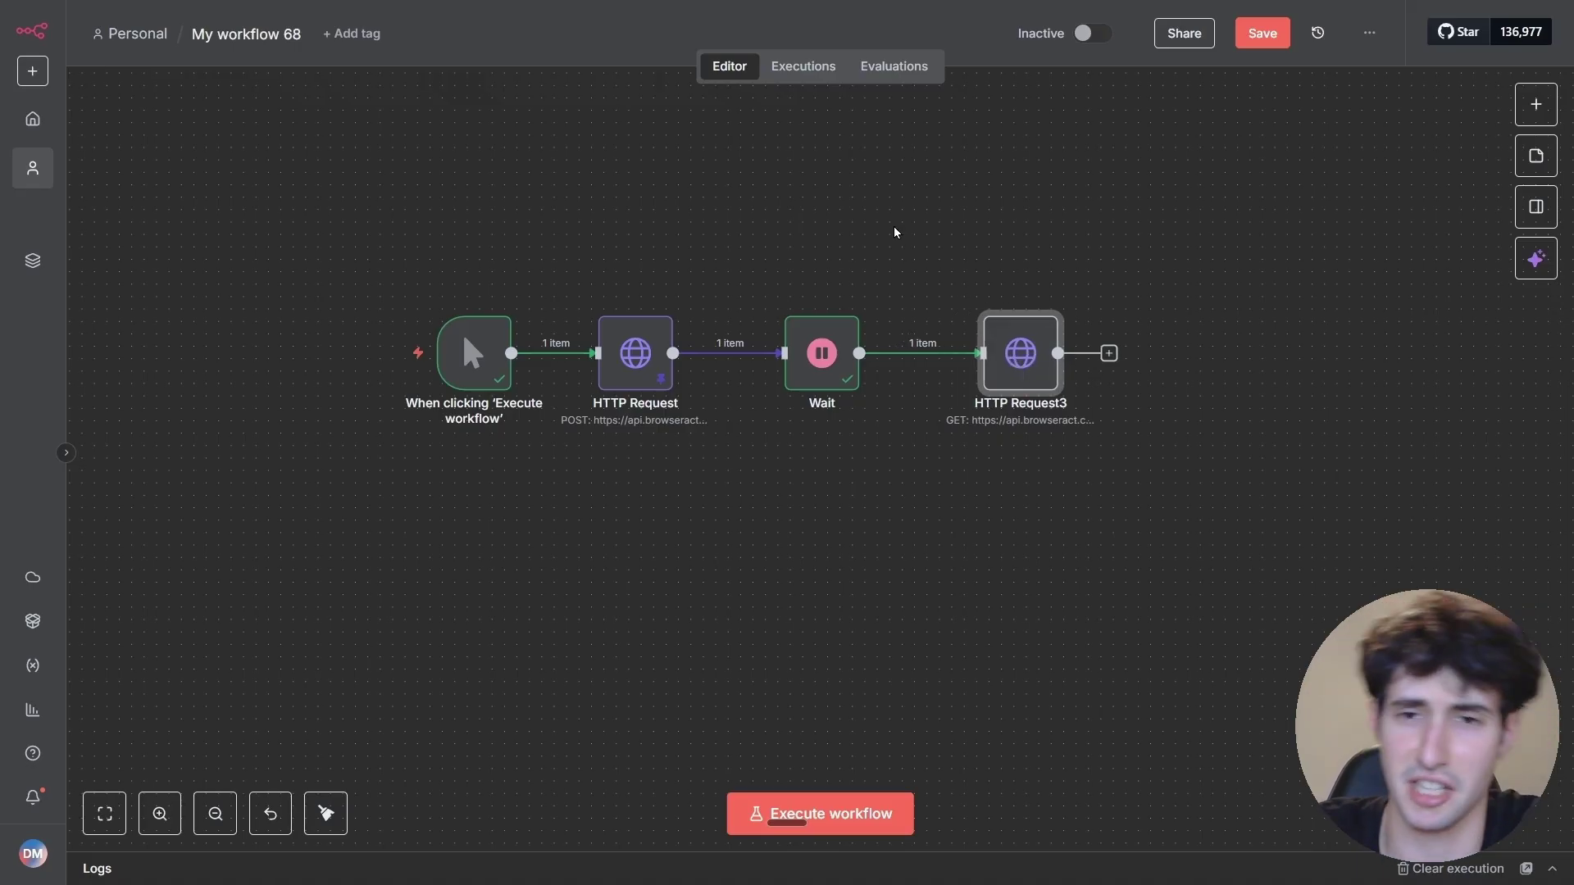